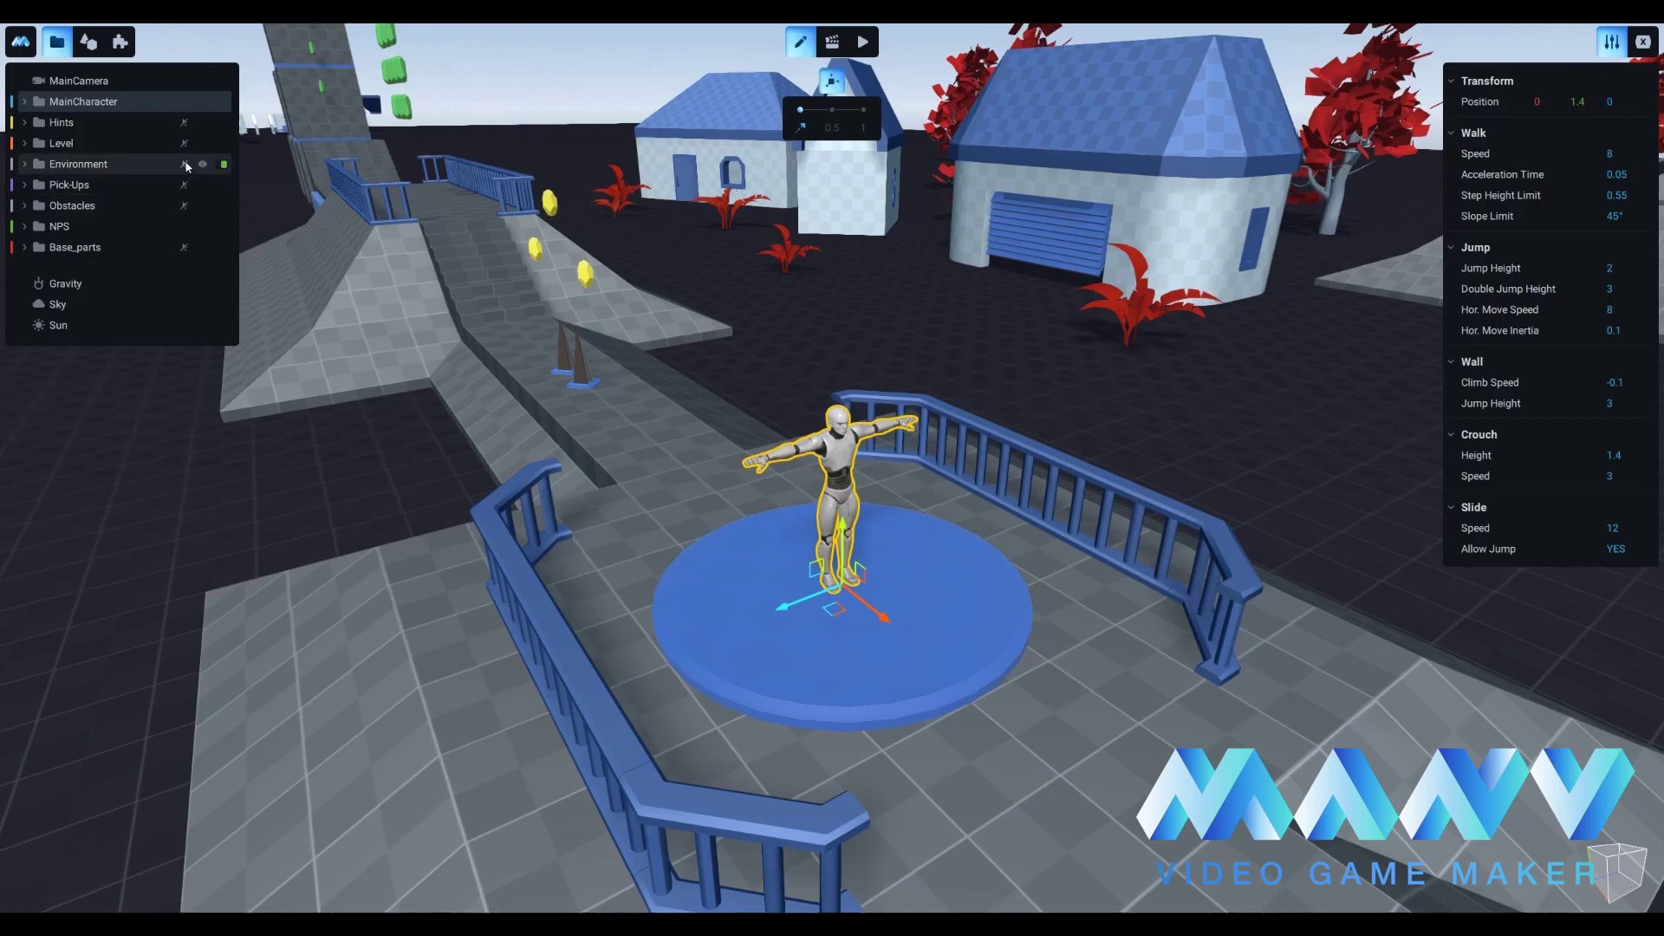
Import the T-Pose model from the New Character folder and set its scale to 1.
left_click(21, 45)
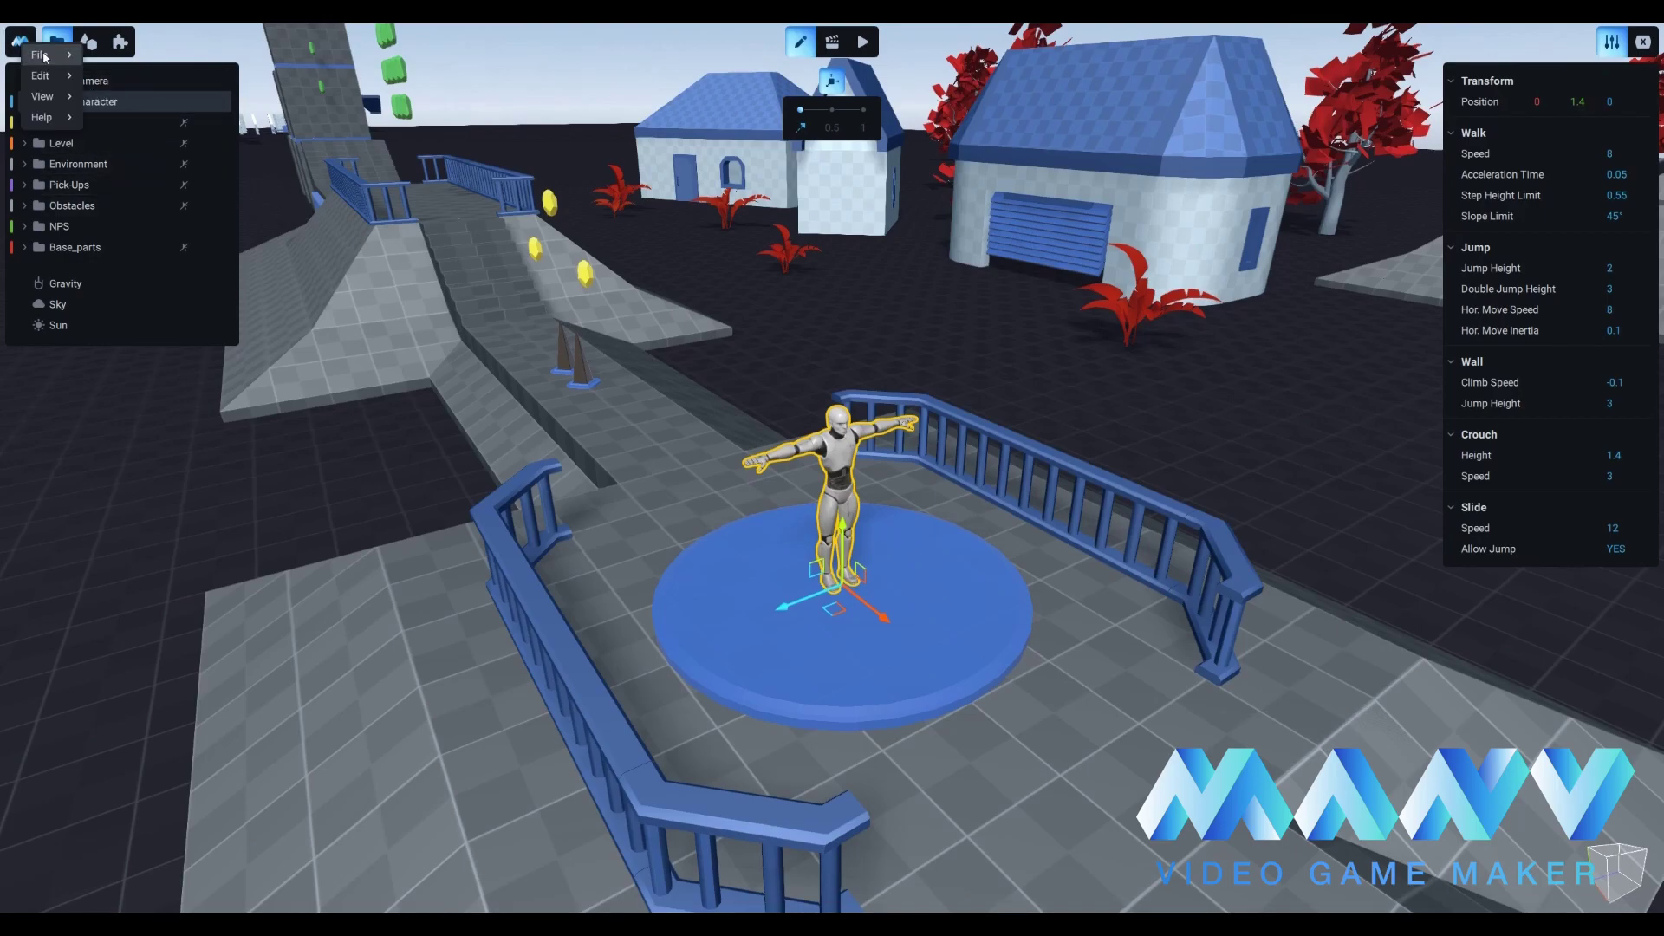
mouse_move(44, 55)
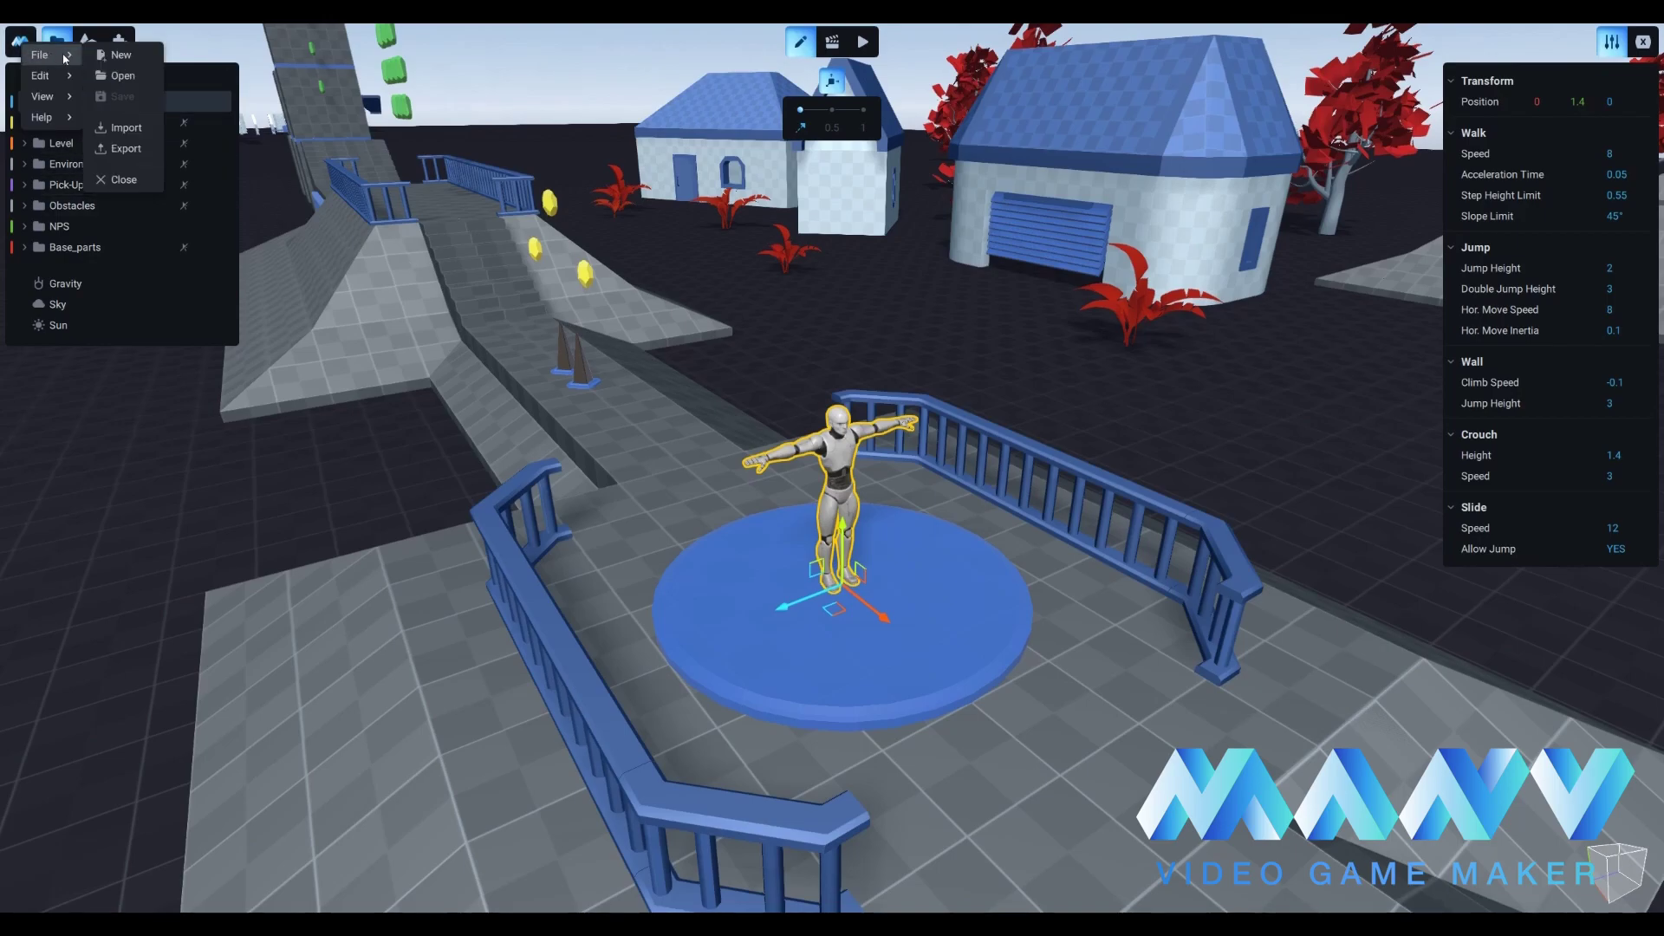
left_click(137, 128)
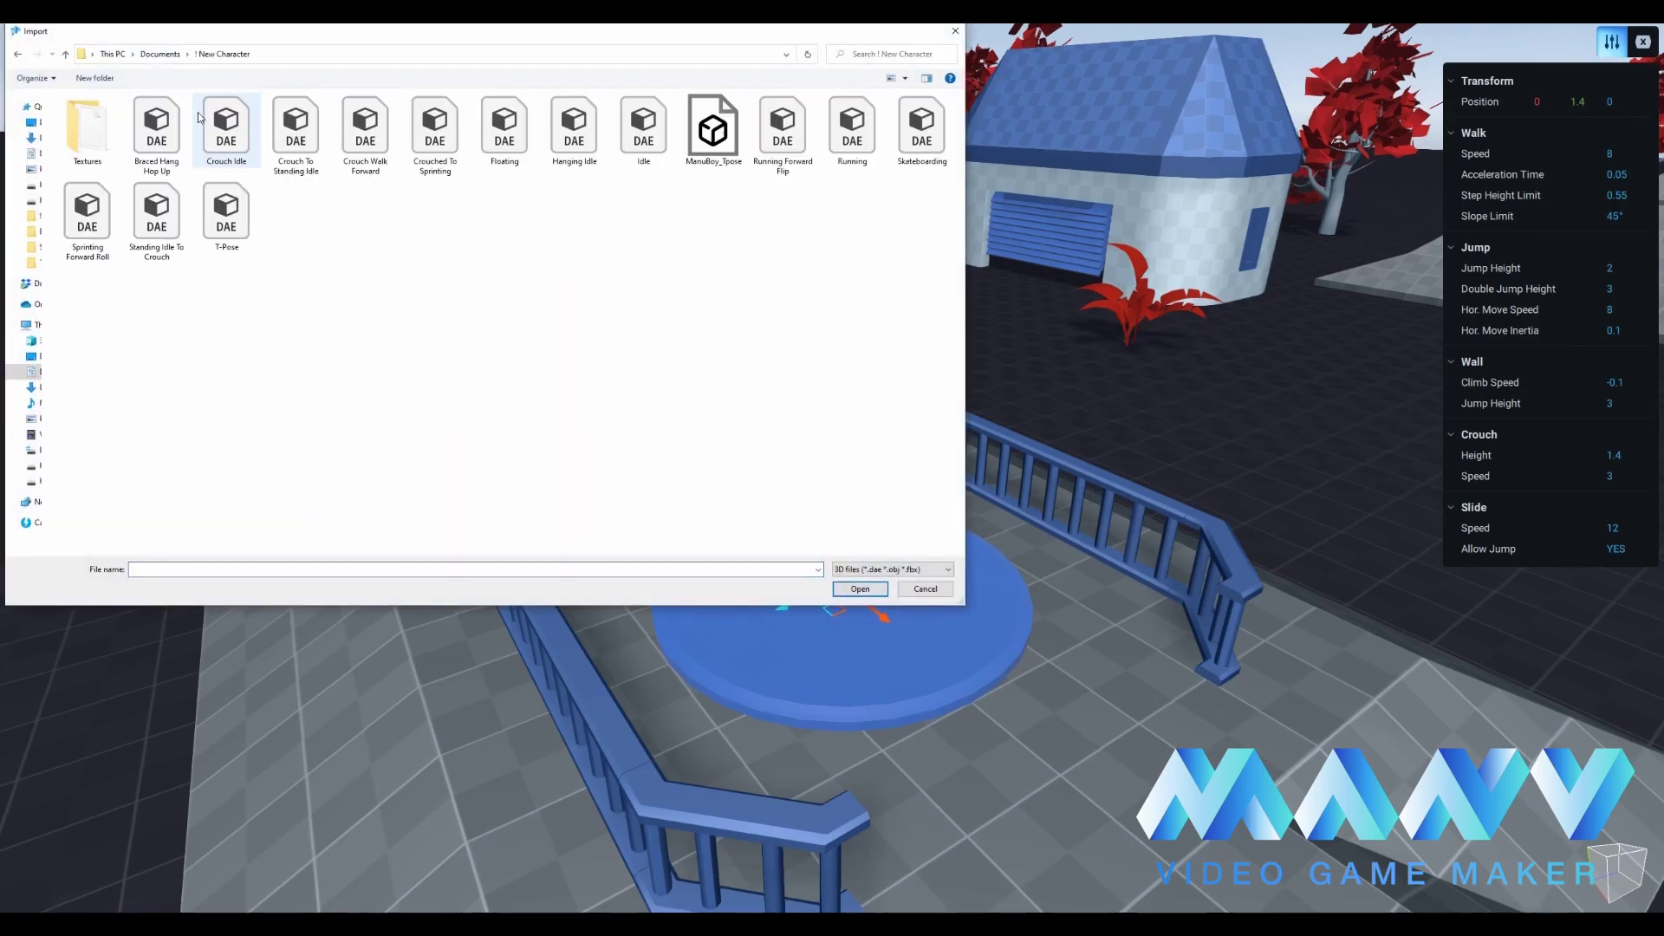
left_click(223, 220)
double_click(223, 220)
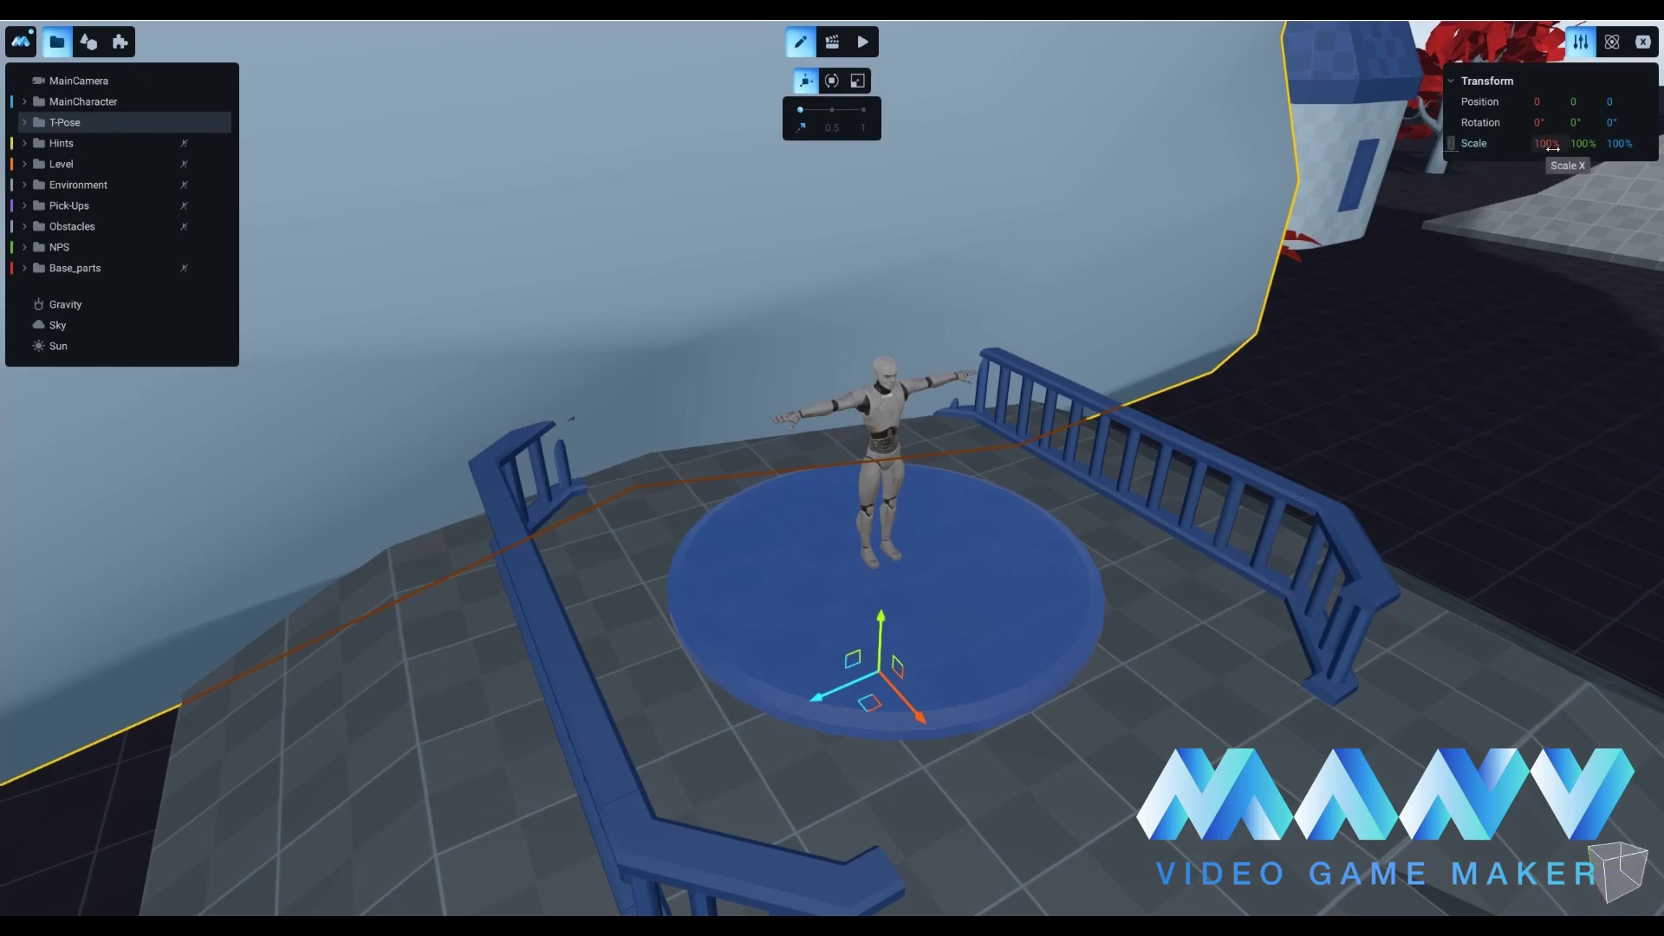
type("1")
key("Return")
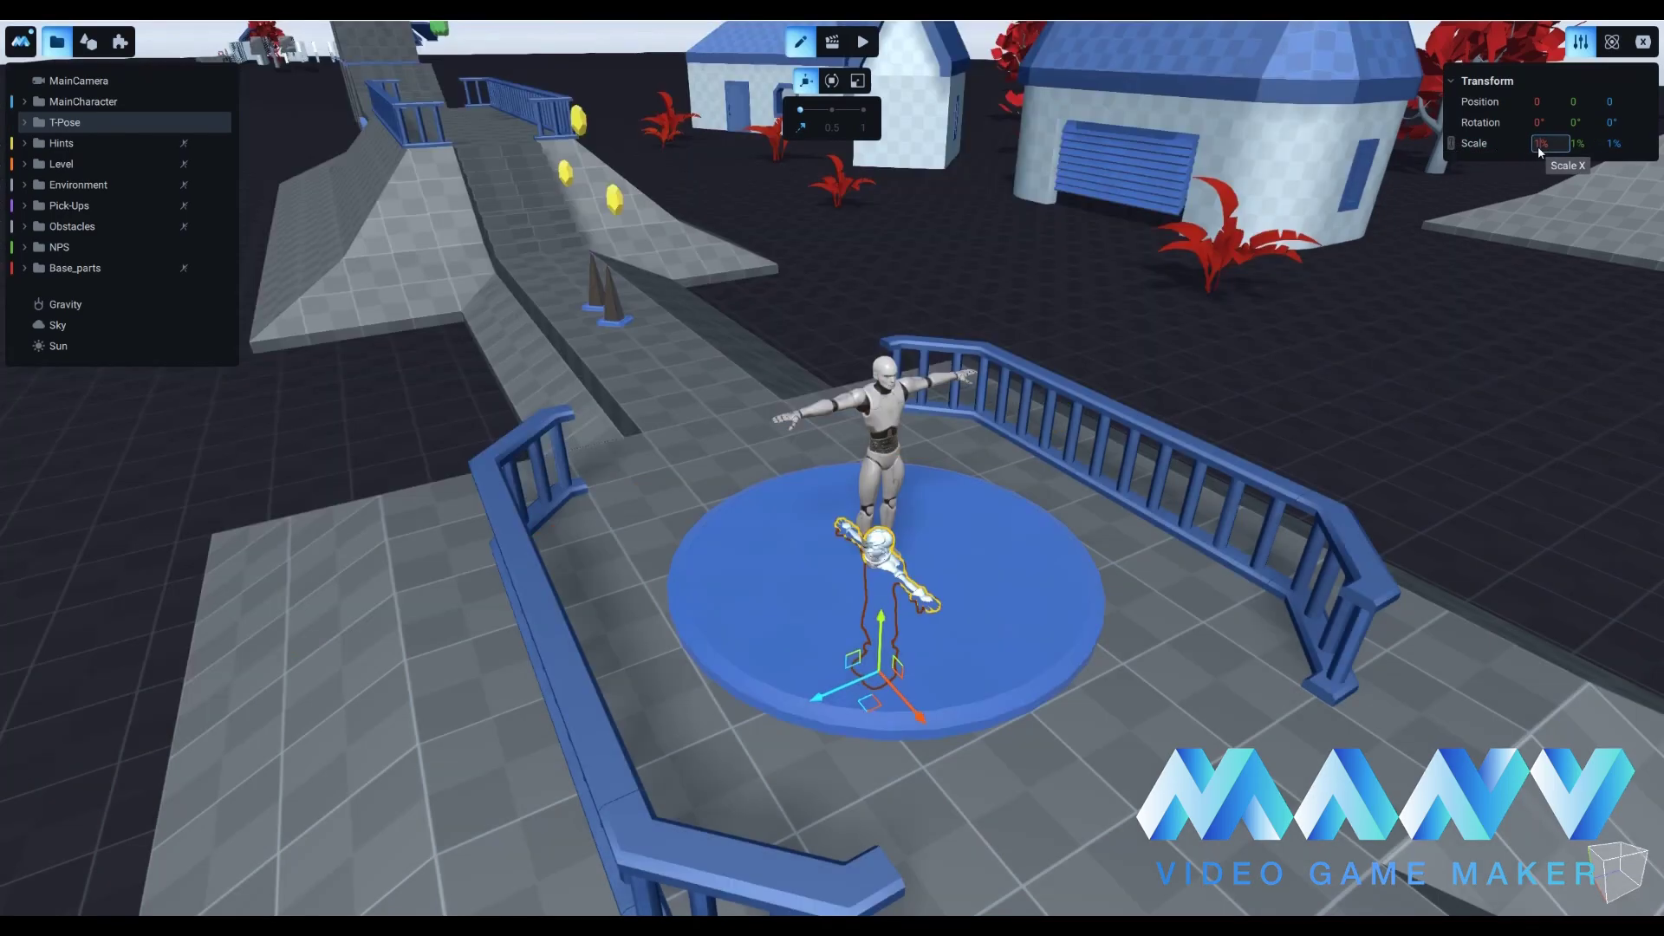
Move T-Pose into MainCharacter > MainCharacter Body > Model > G_male_base in the hierarchy.
left_click(1476, 267)
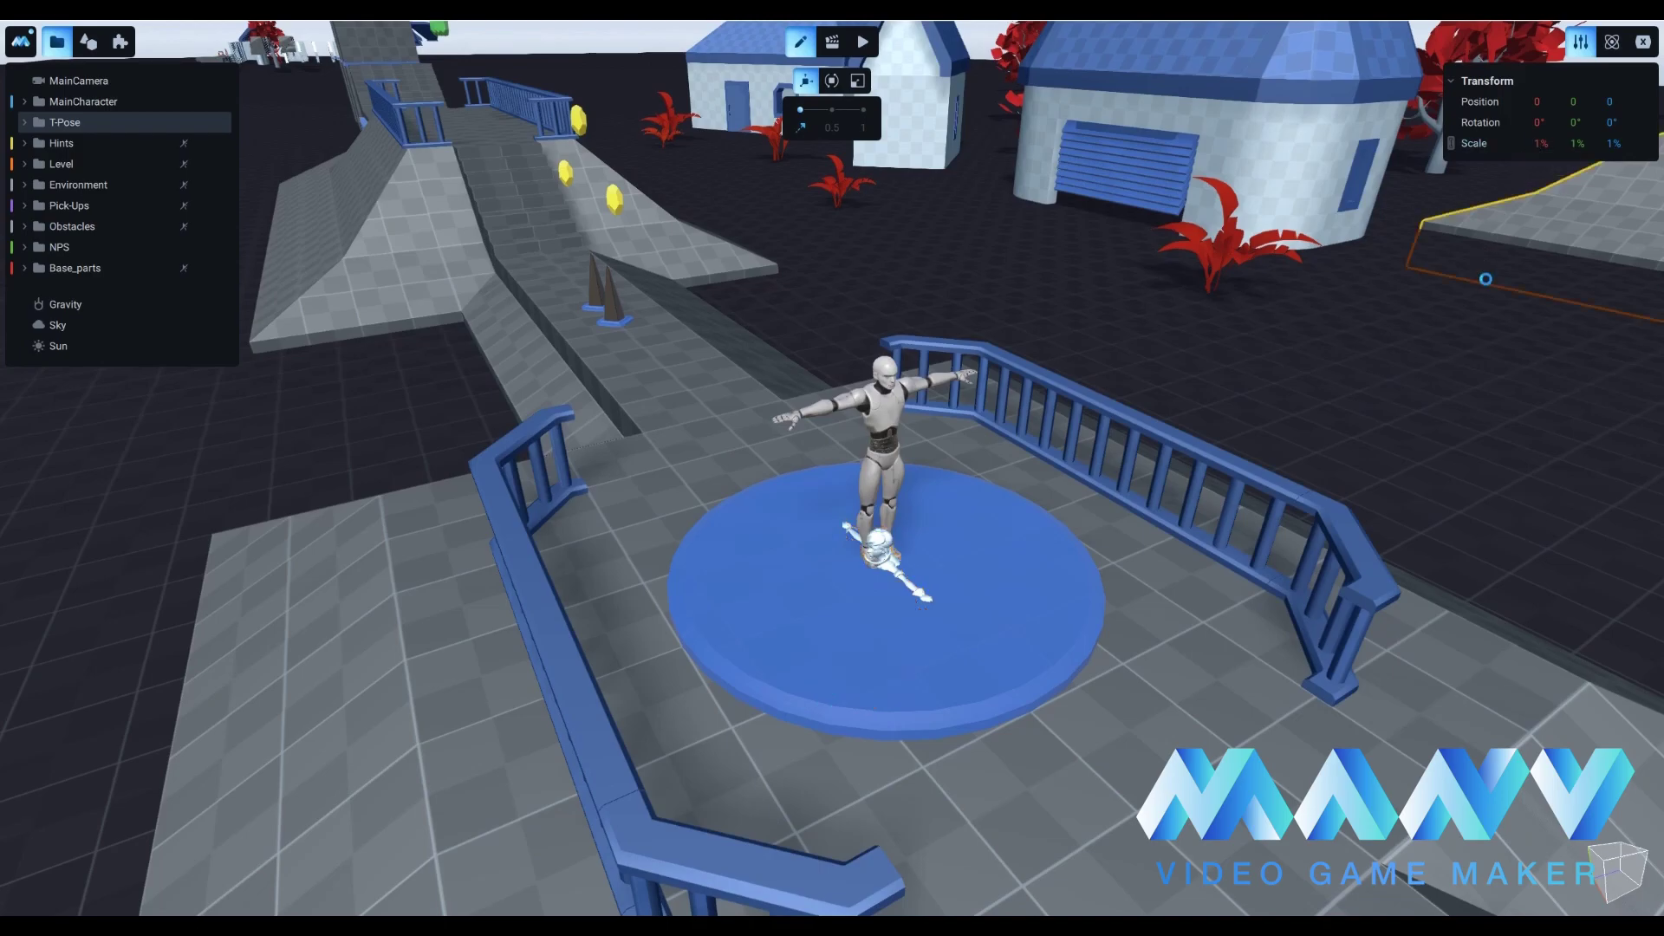
left_click(882, 560)
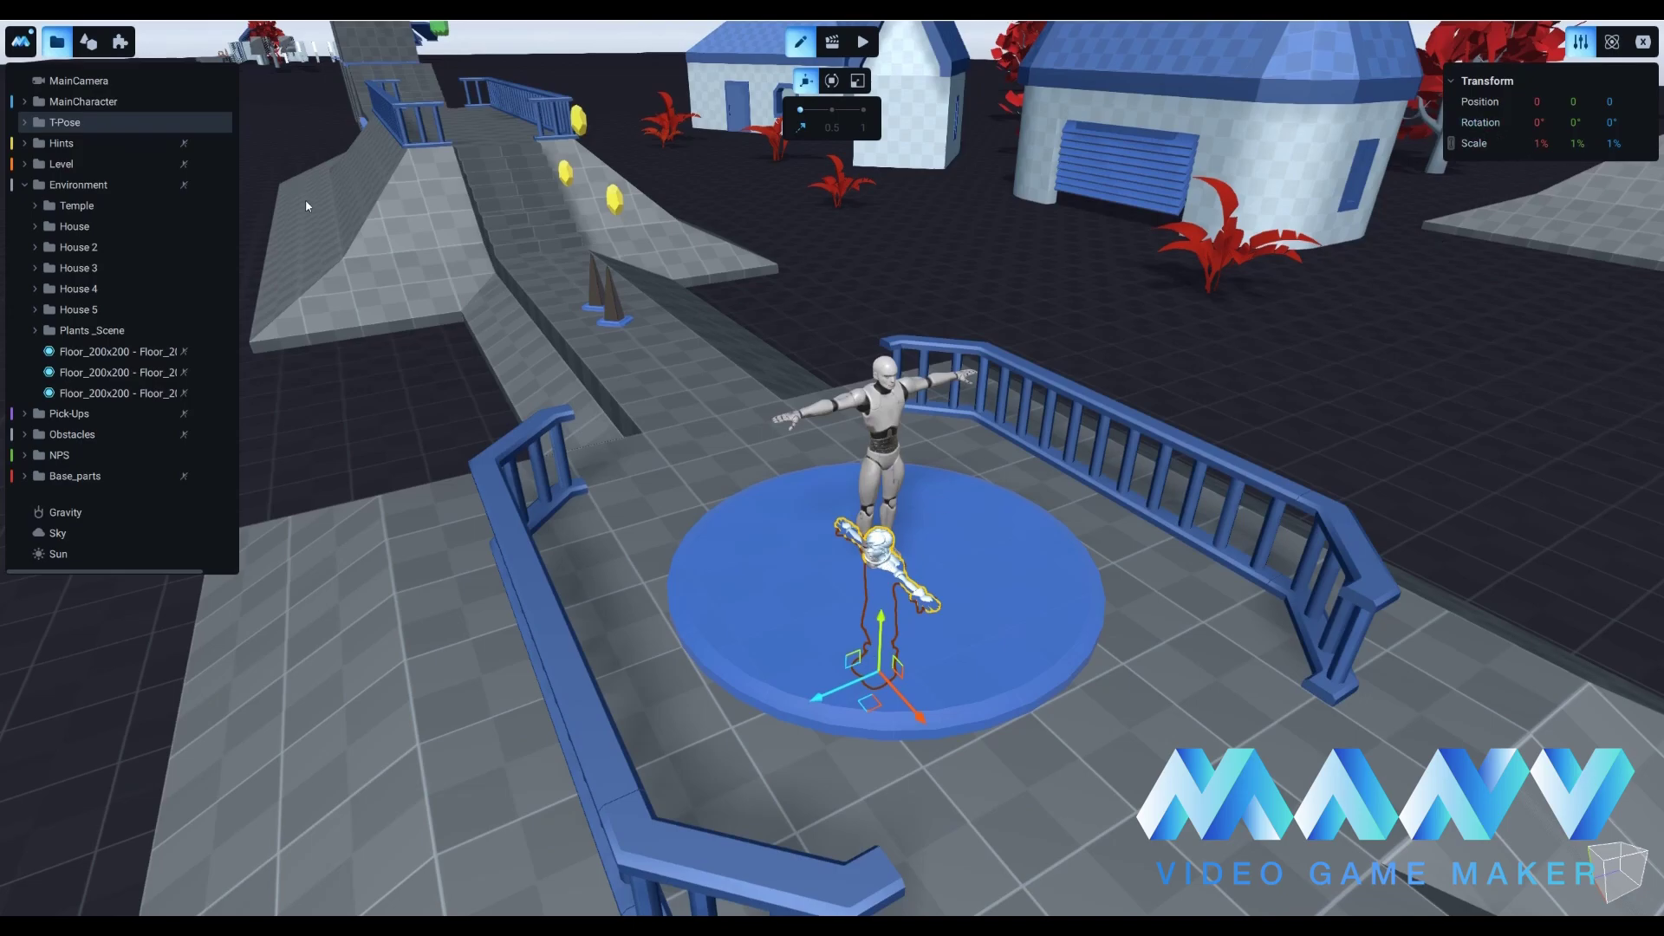
left_click(24, 124)
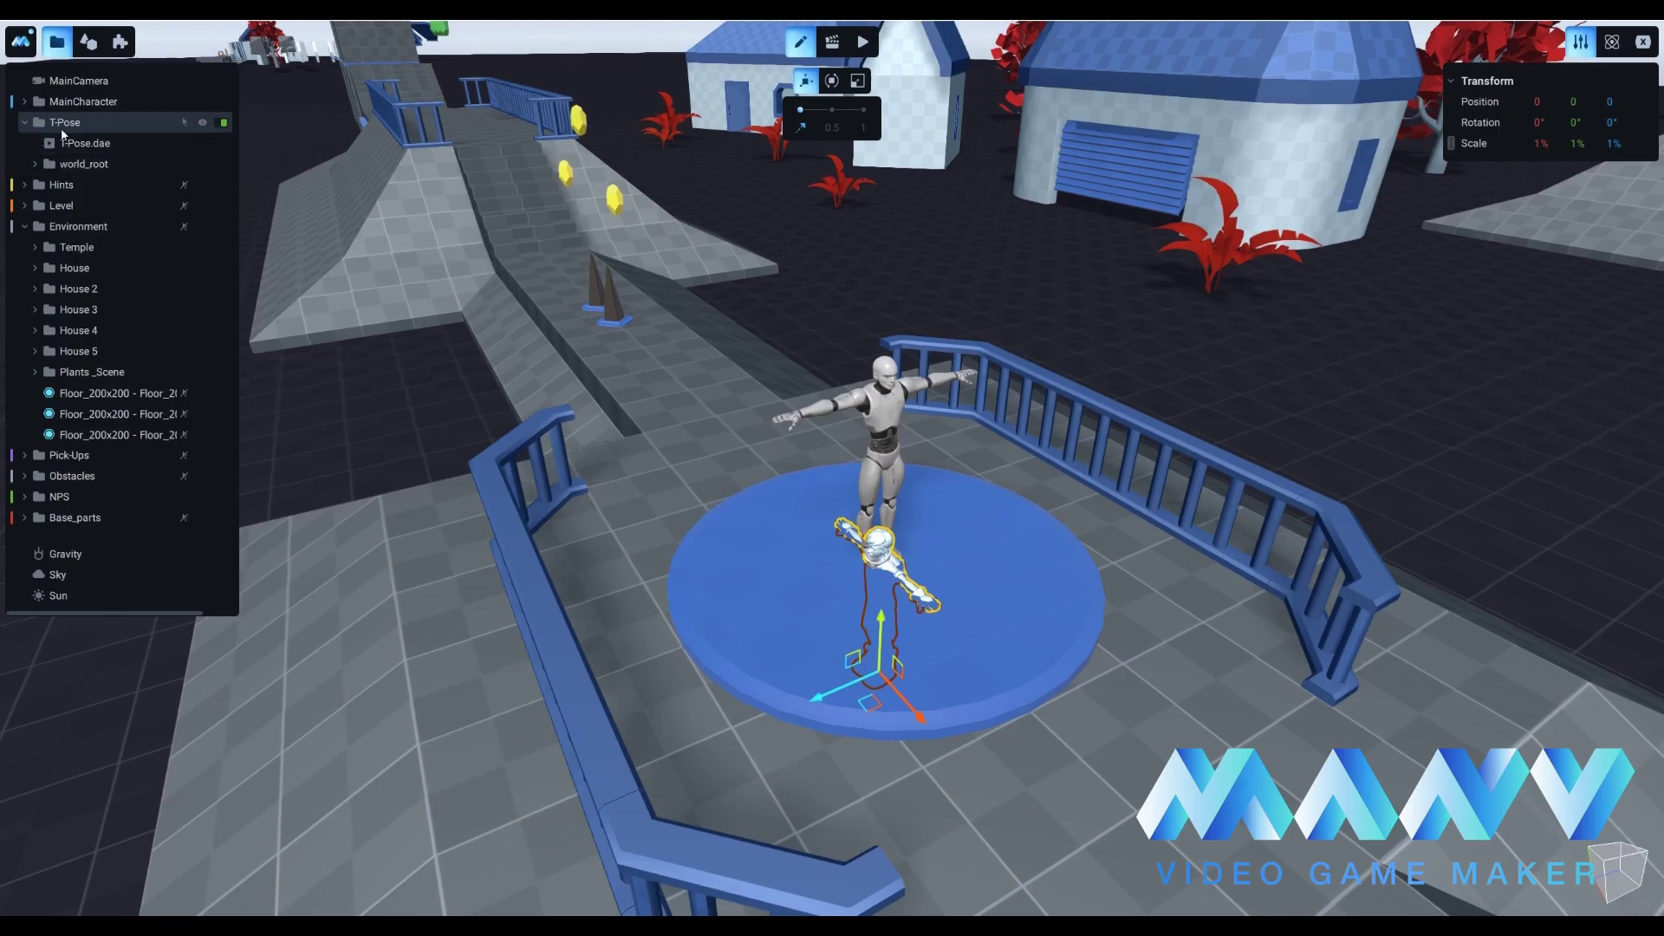
left_click(25, 101)
left_click(35, 122)
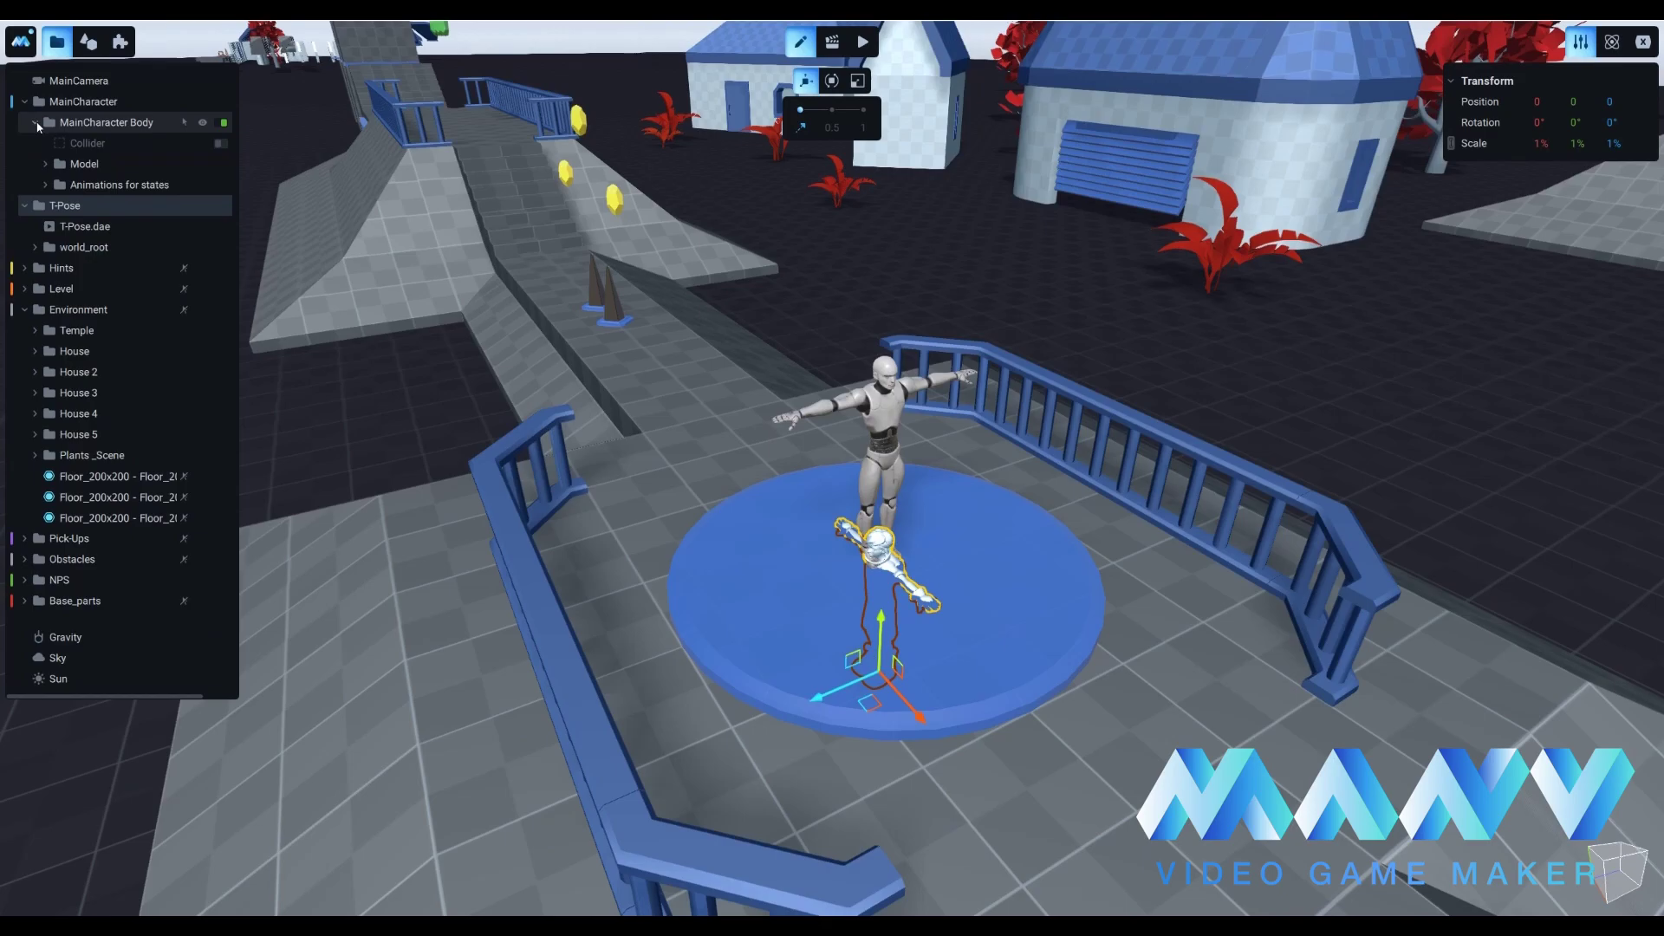
left_click(44, 163)
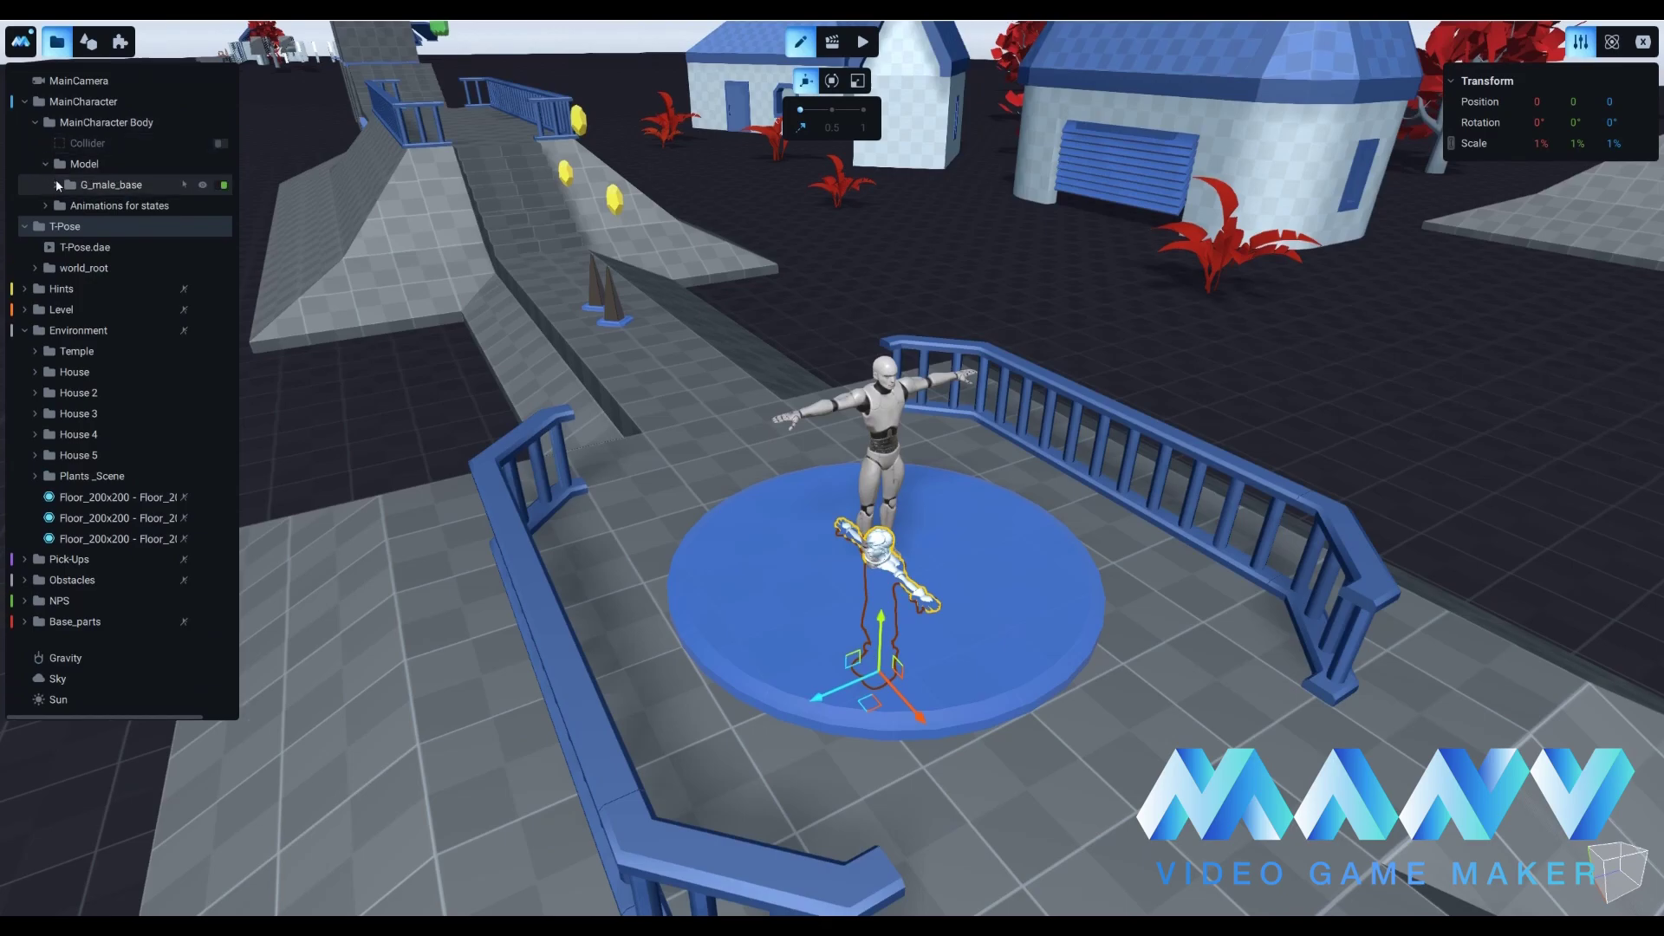
left_click(56, 185)
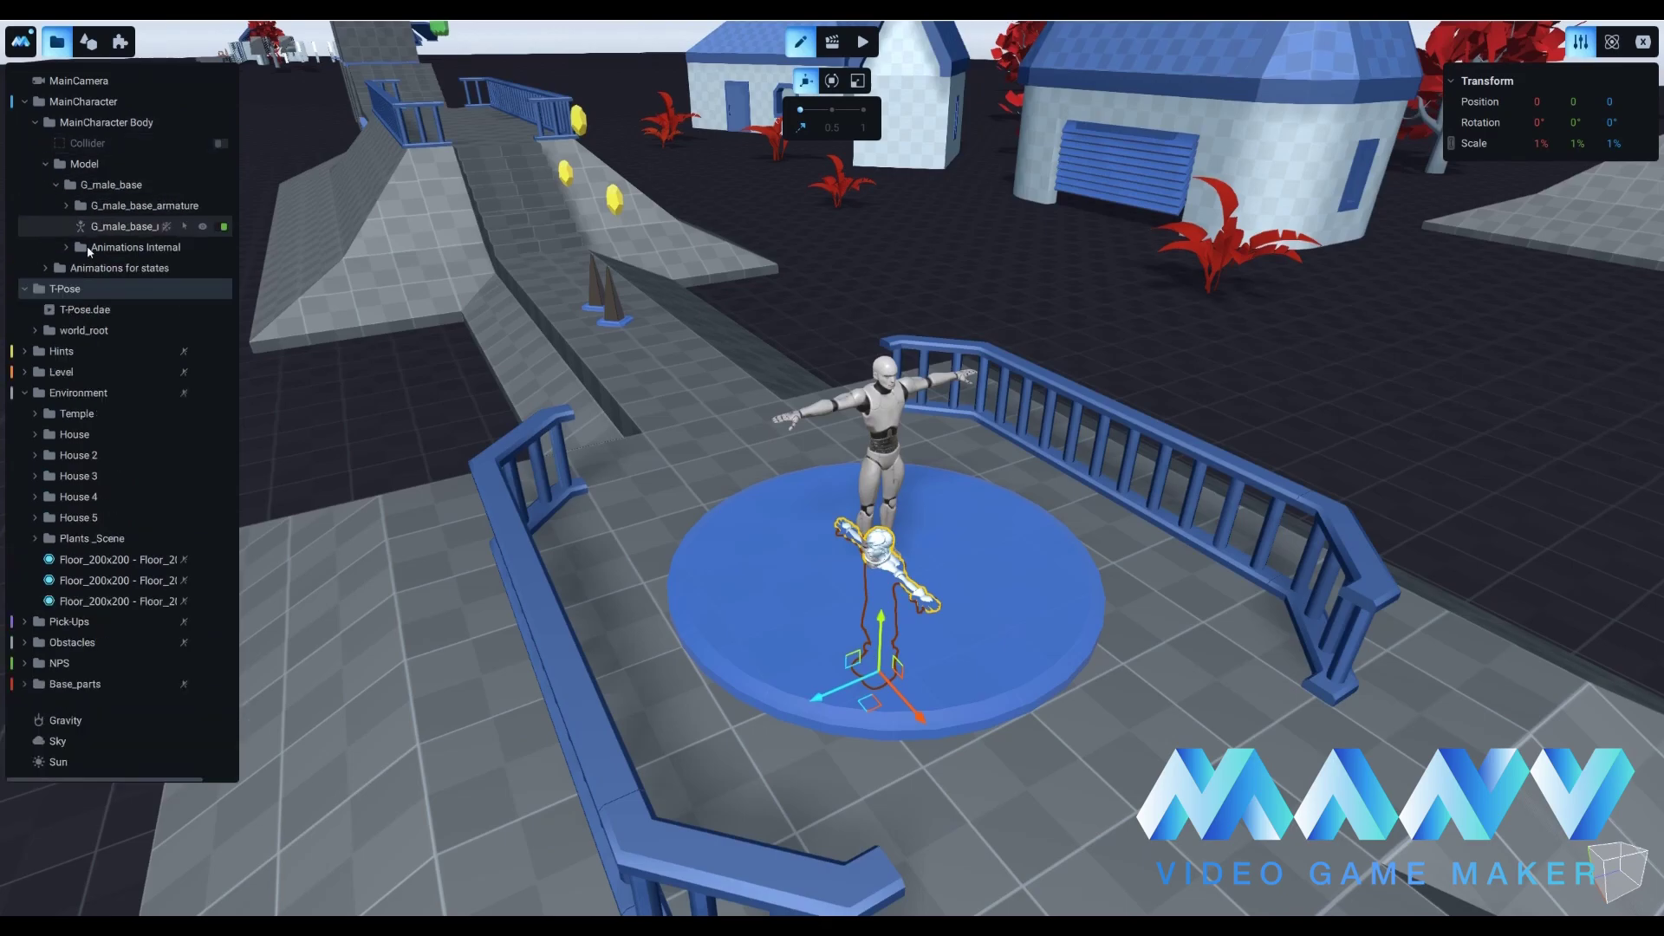
left_click_drag(98, 284, 121, 203)
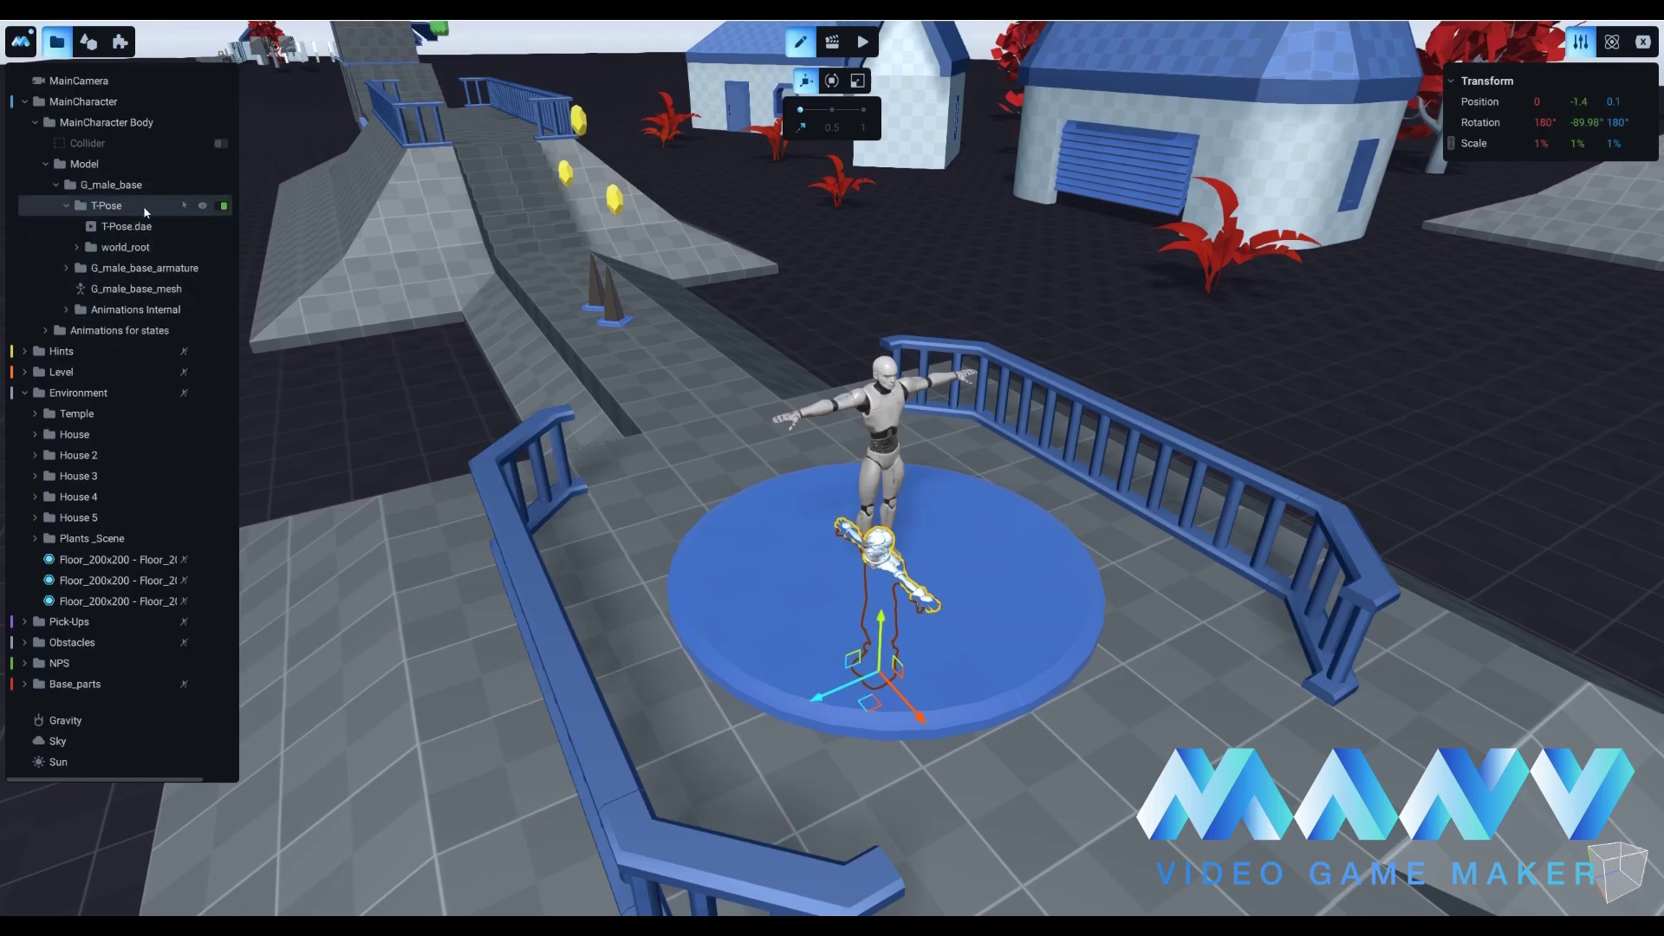
Set T-Pose's Y and Z position to 0 and its X, Y, Z rotation to 0.
left_click(1576, 102)
type("0")
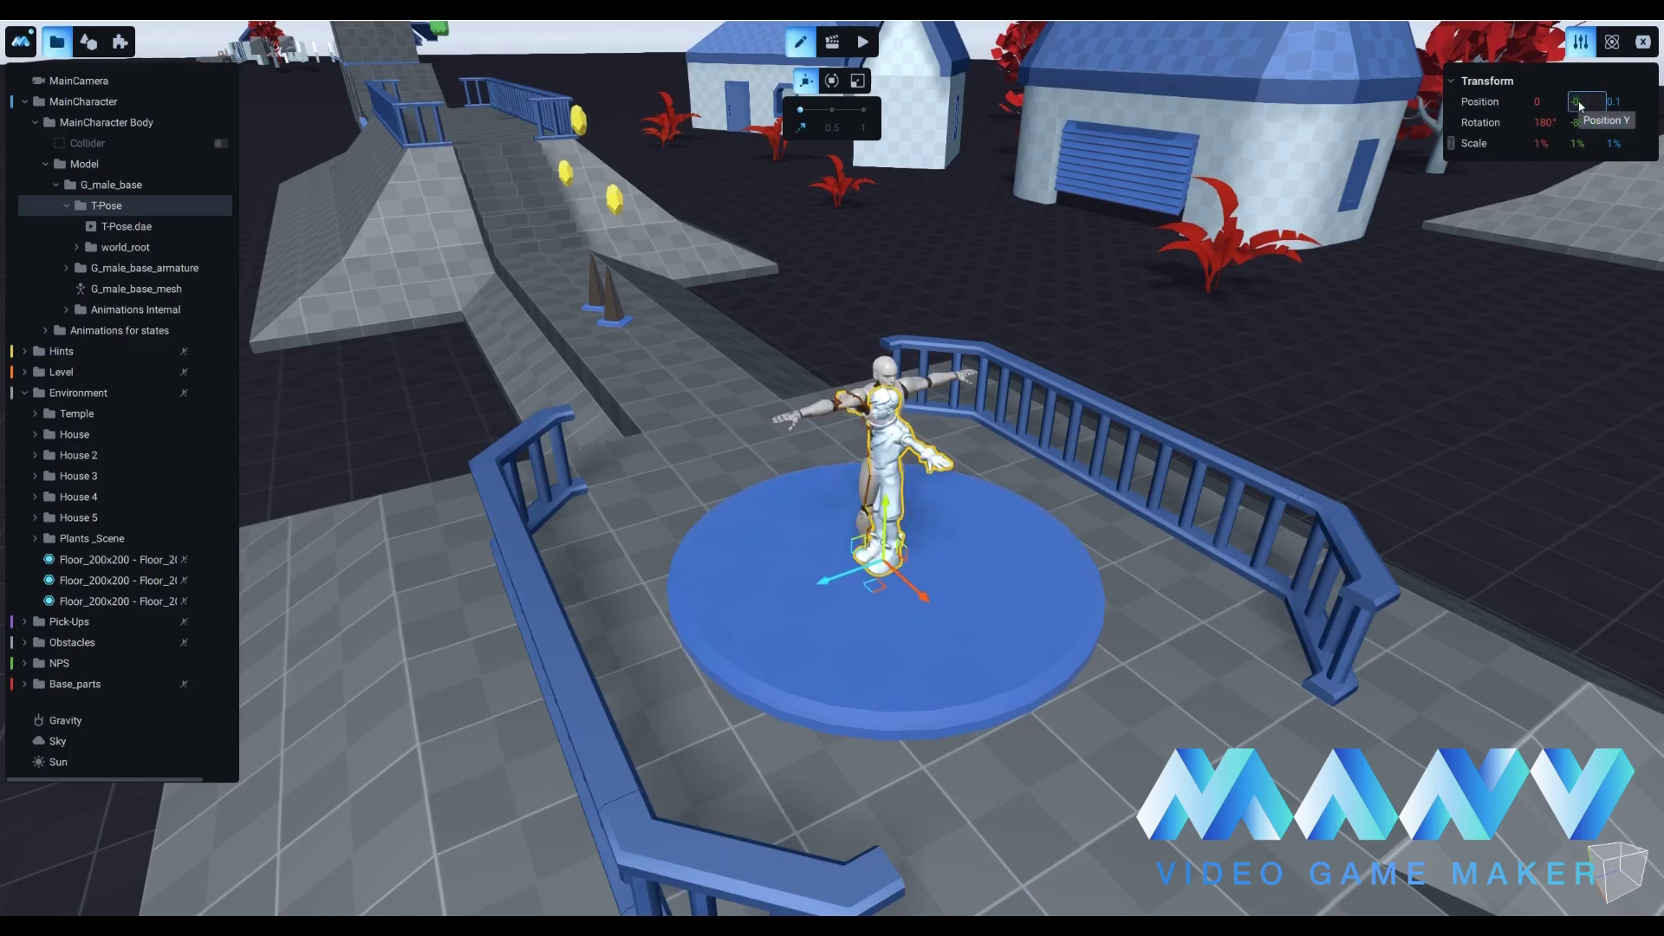
left_click(1617, 104)
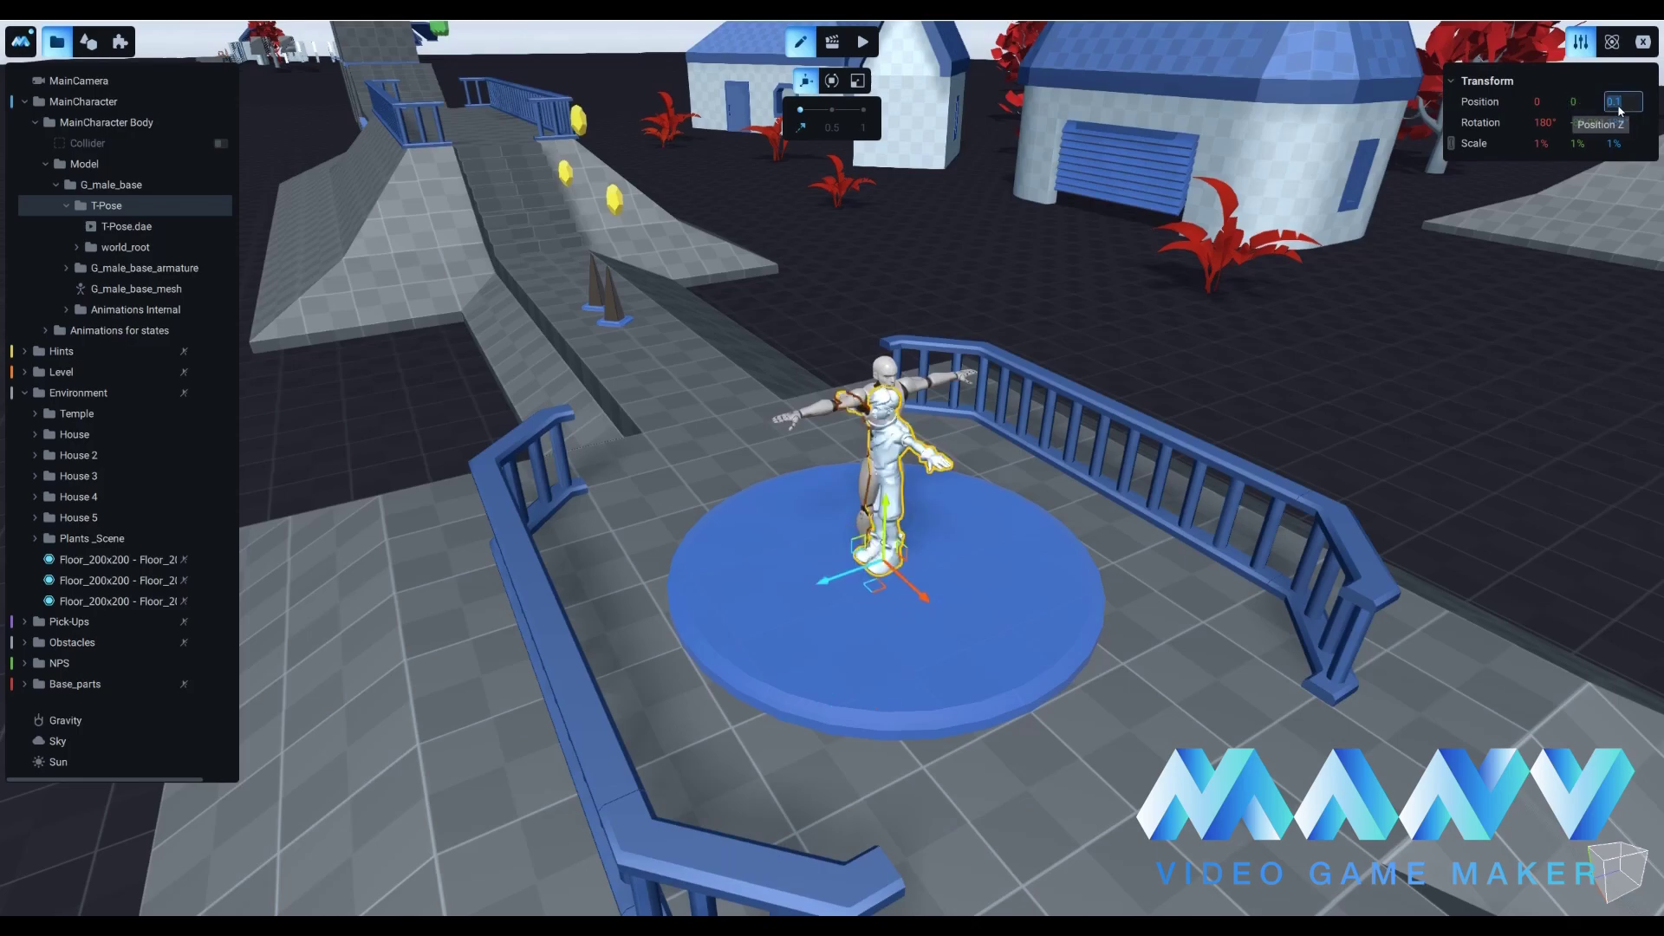
type("0")
key("Return")
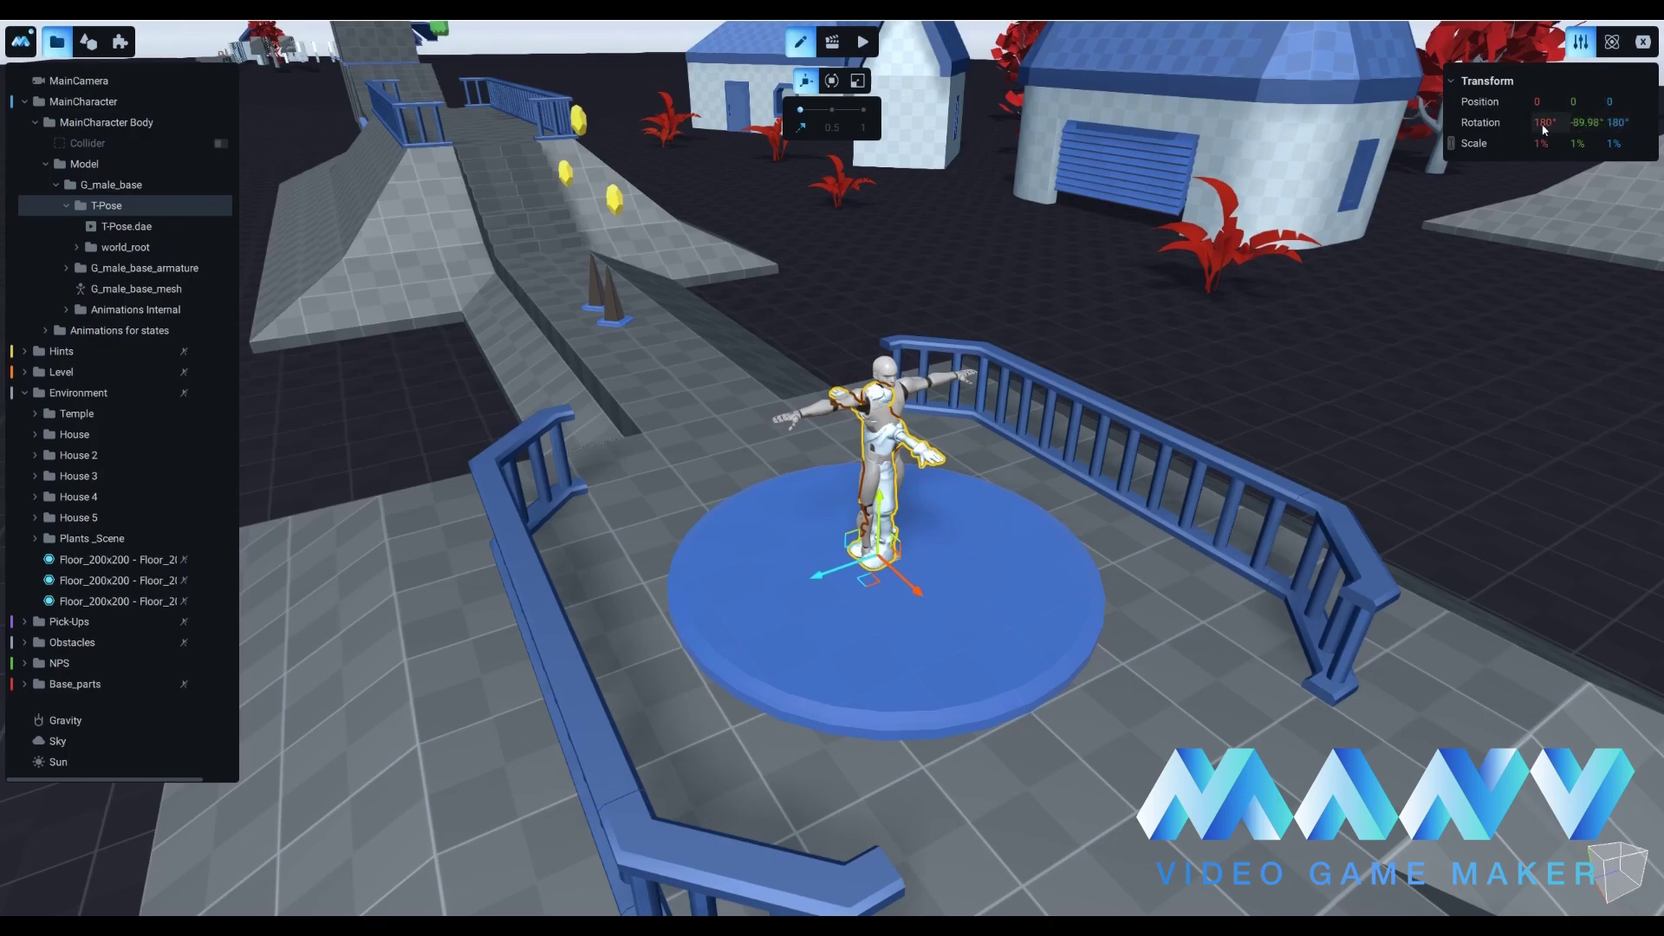
left_click(1542, 123)
type("0")
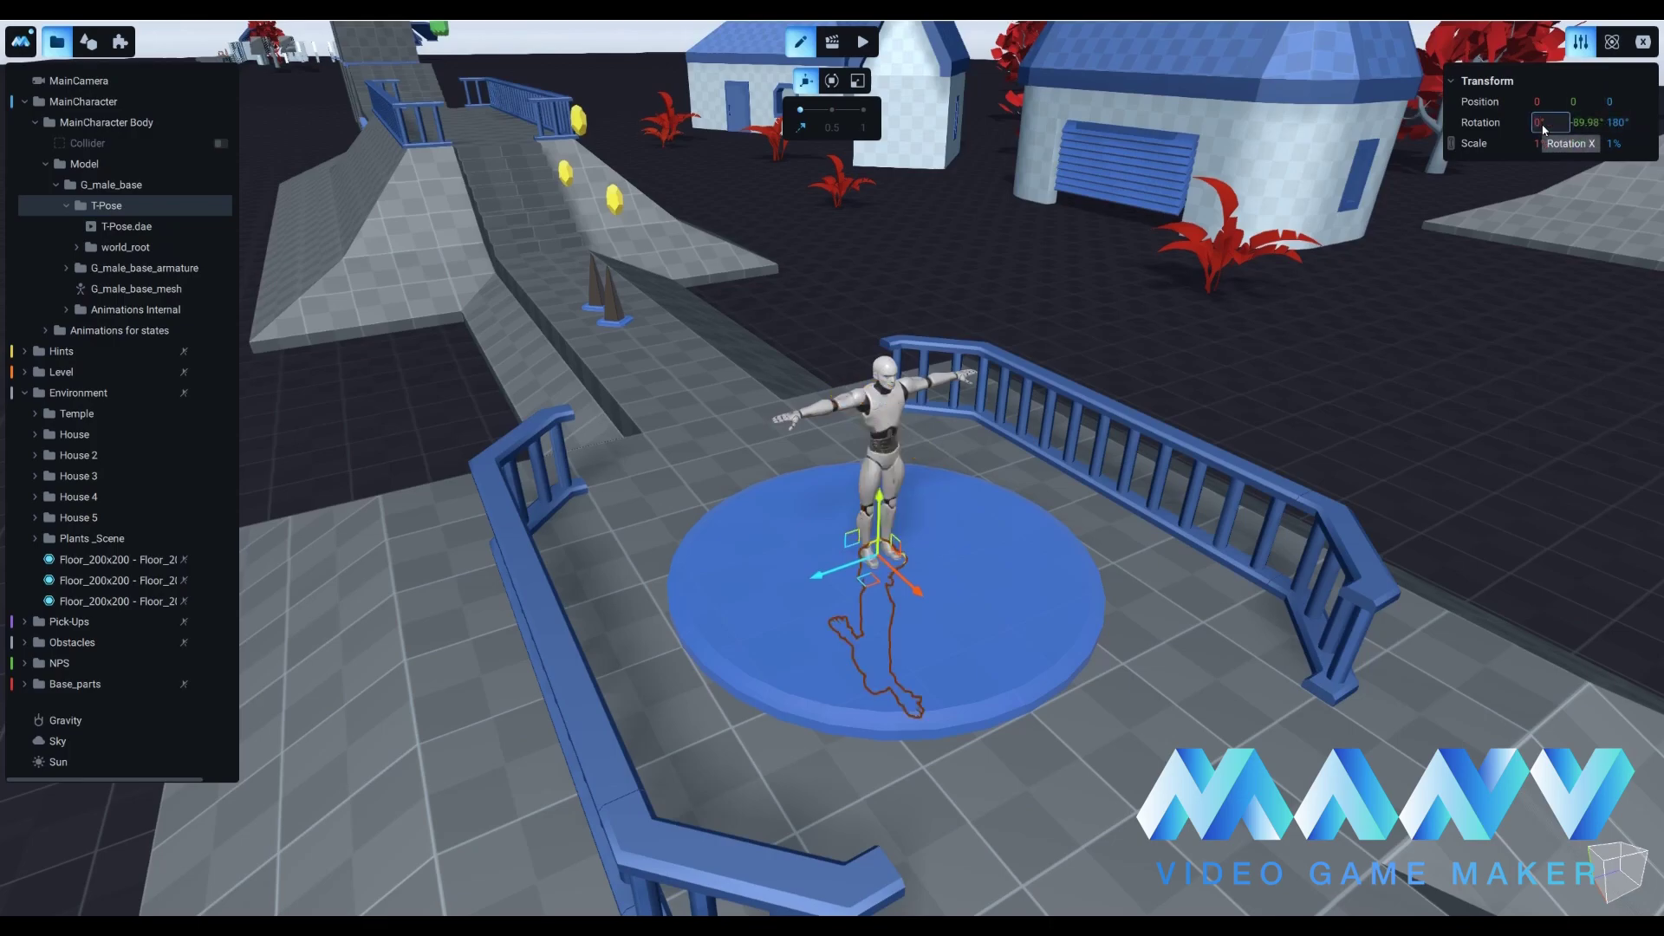
left_click(1579, 123)
type("0")
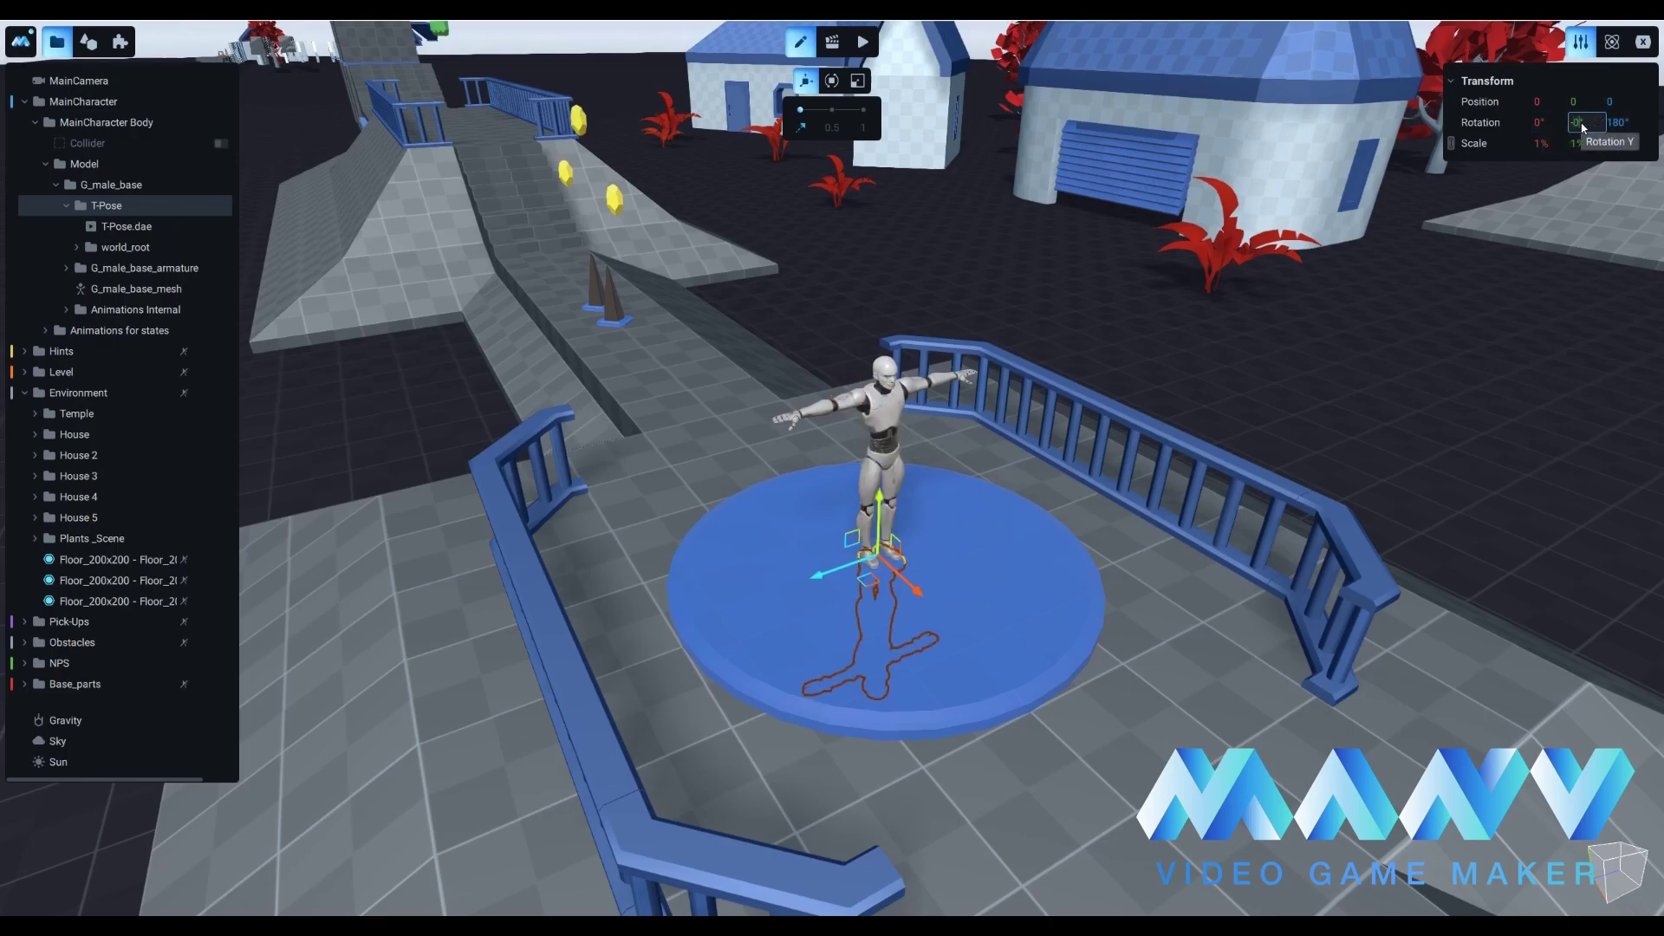
left_click(1617, 123)
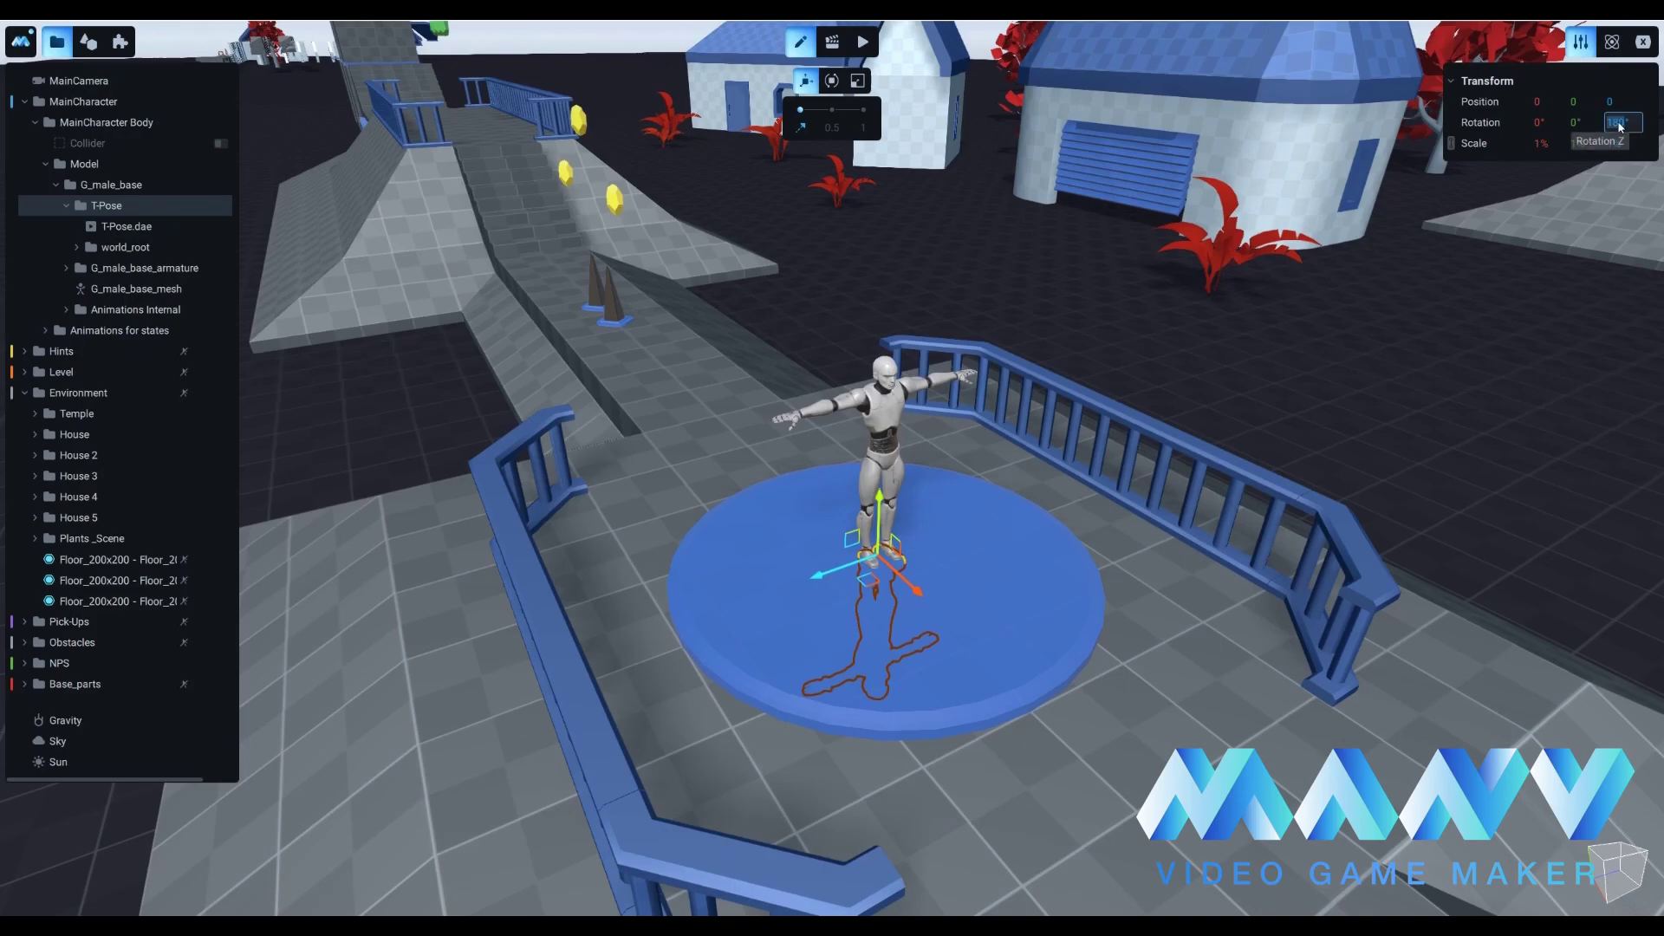
type("0")
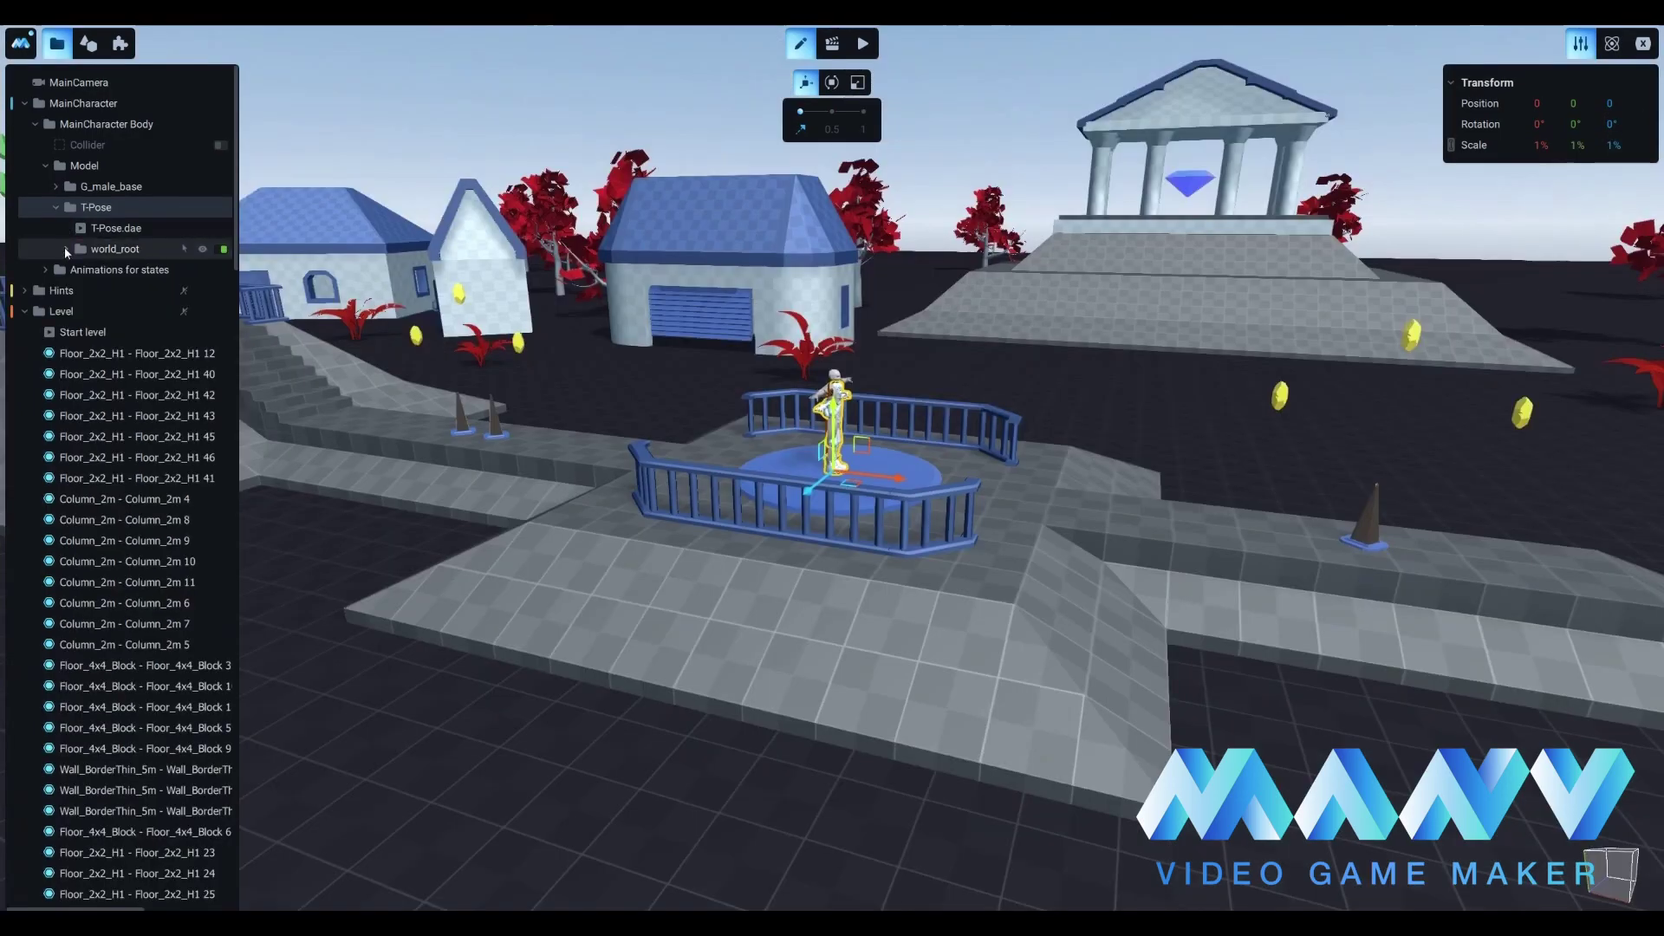
Select m_ManuBoy under world_root > ManuBoy and switch its shader from Standard to PBR.
left_click(67, 248)
left_click(75, 270)
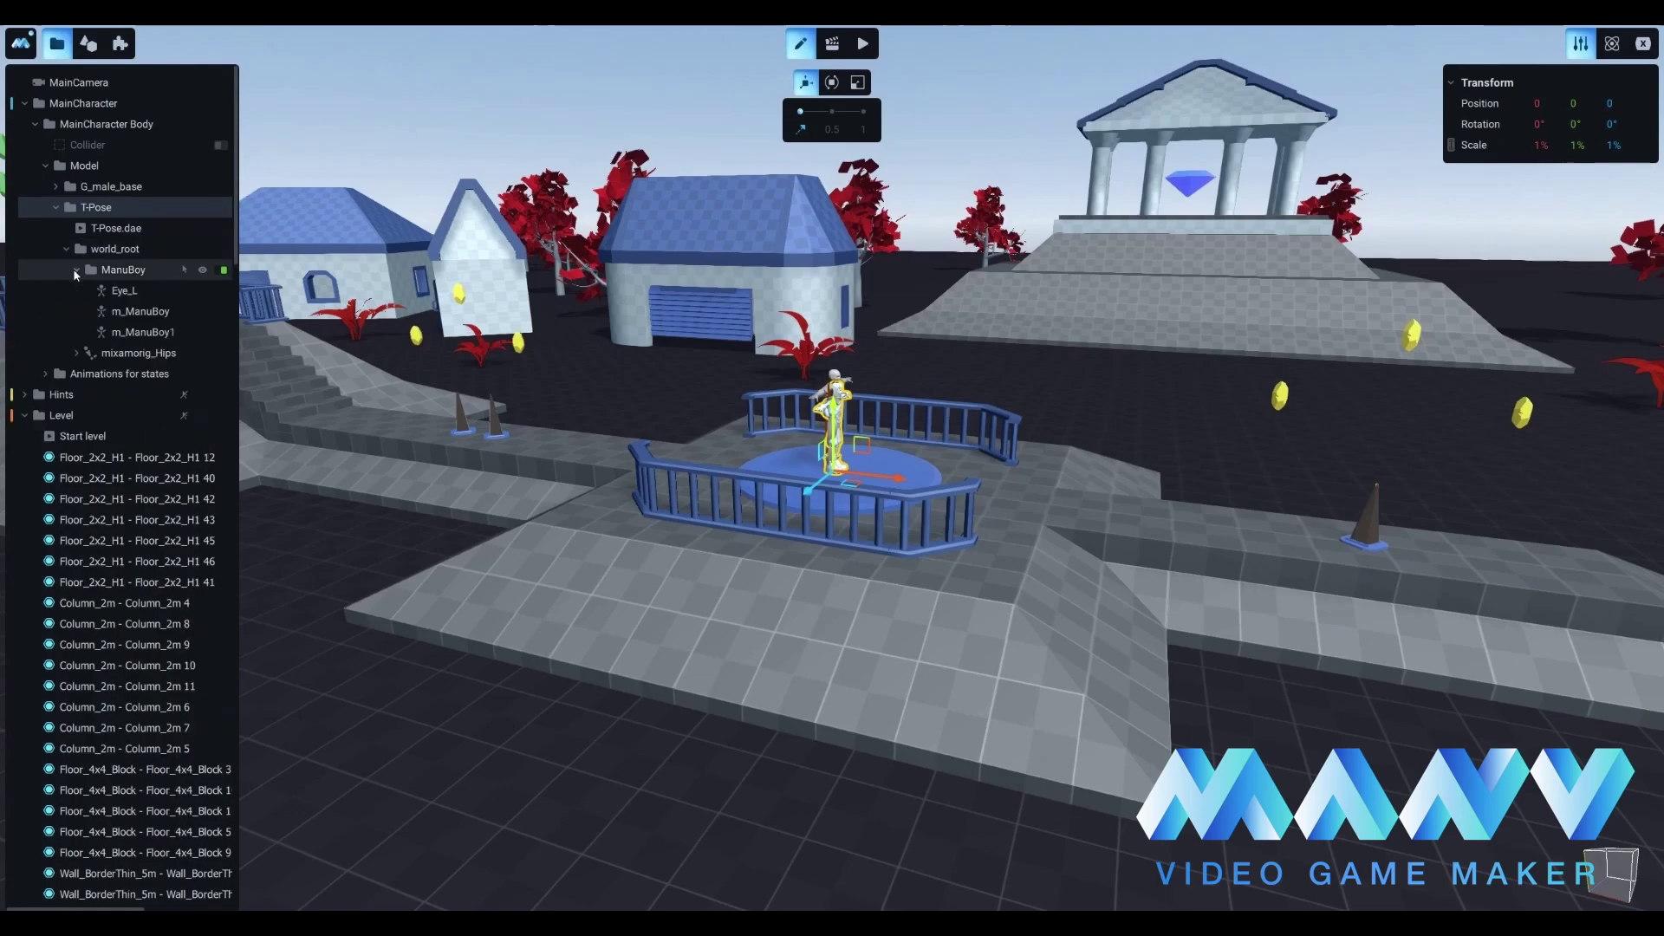
left_click(120, 313)
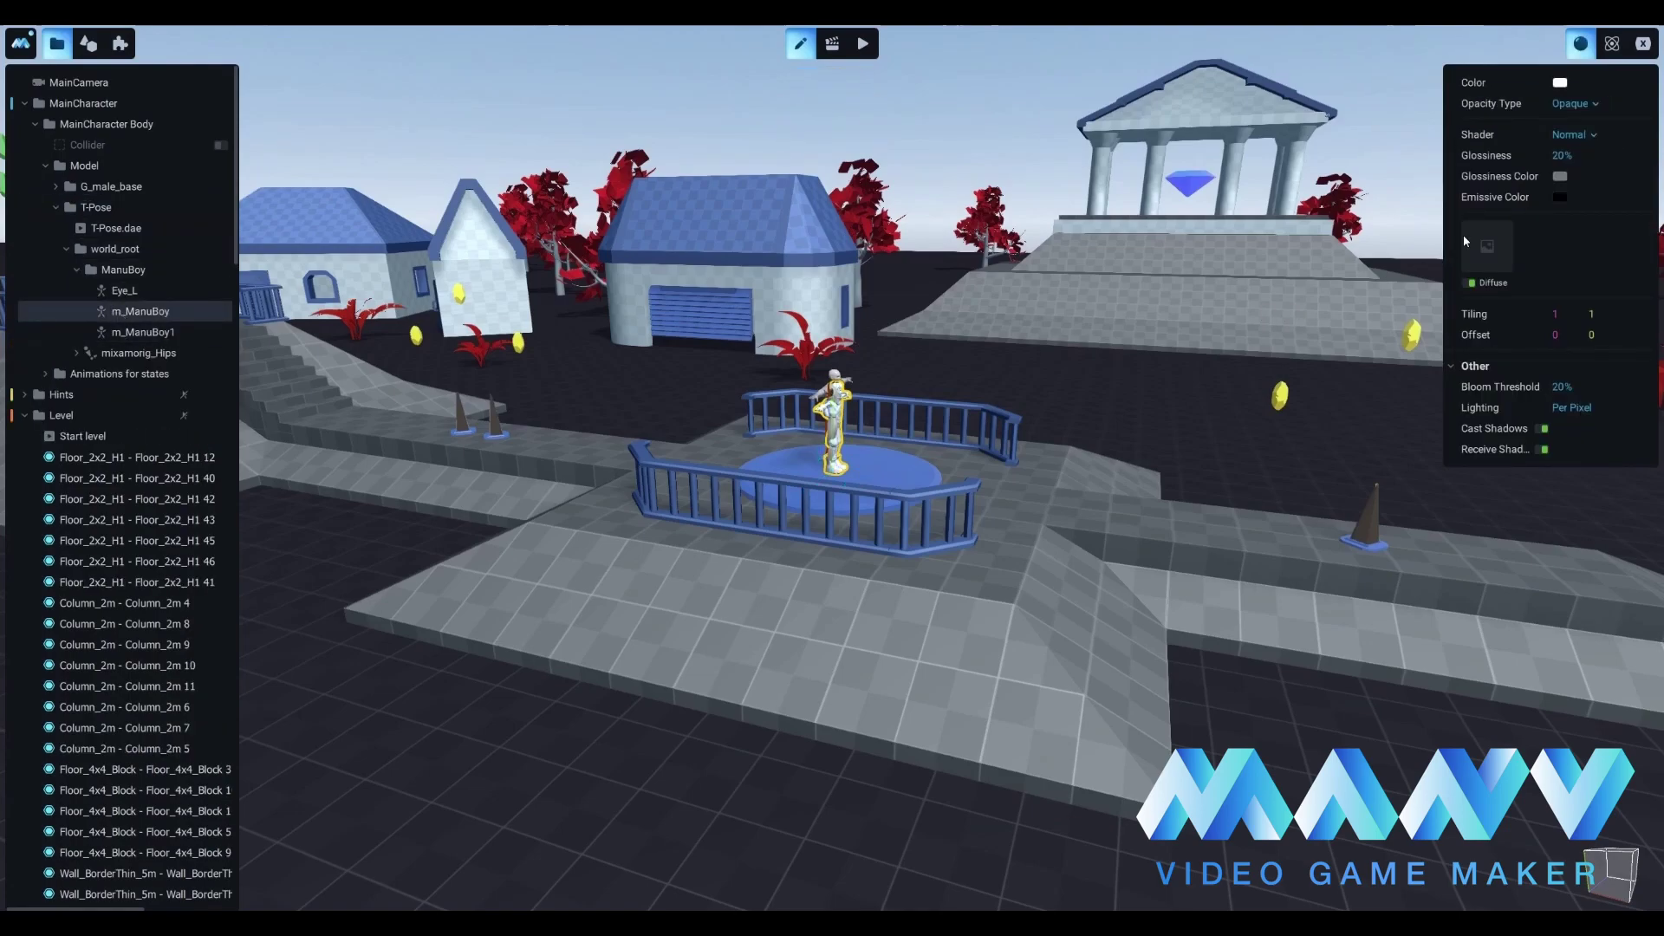
left_click(1584, 134)
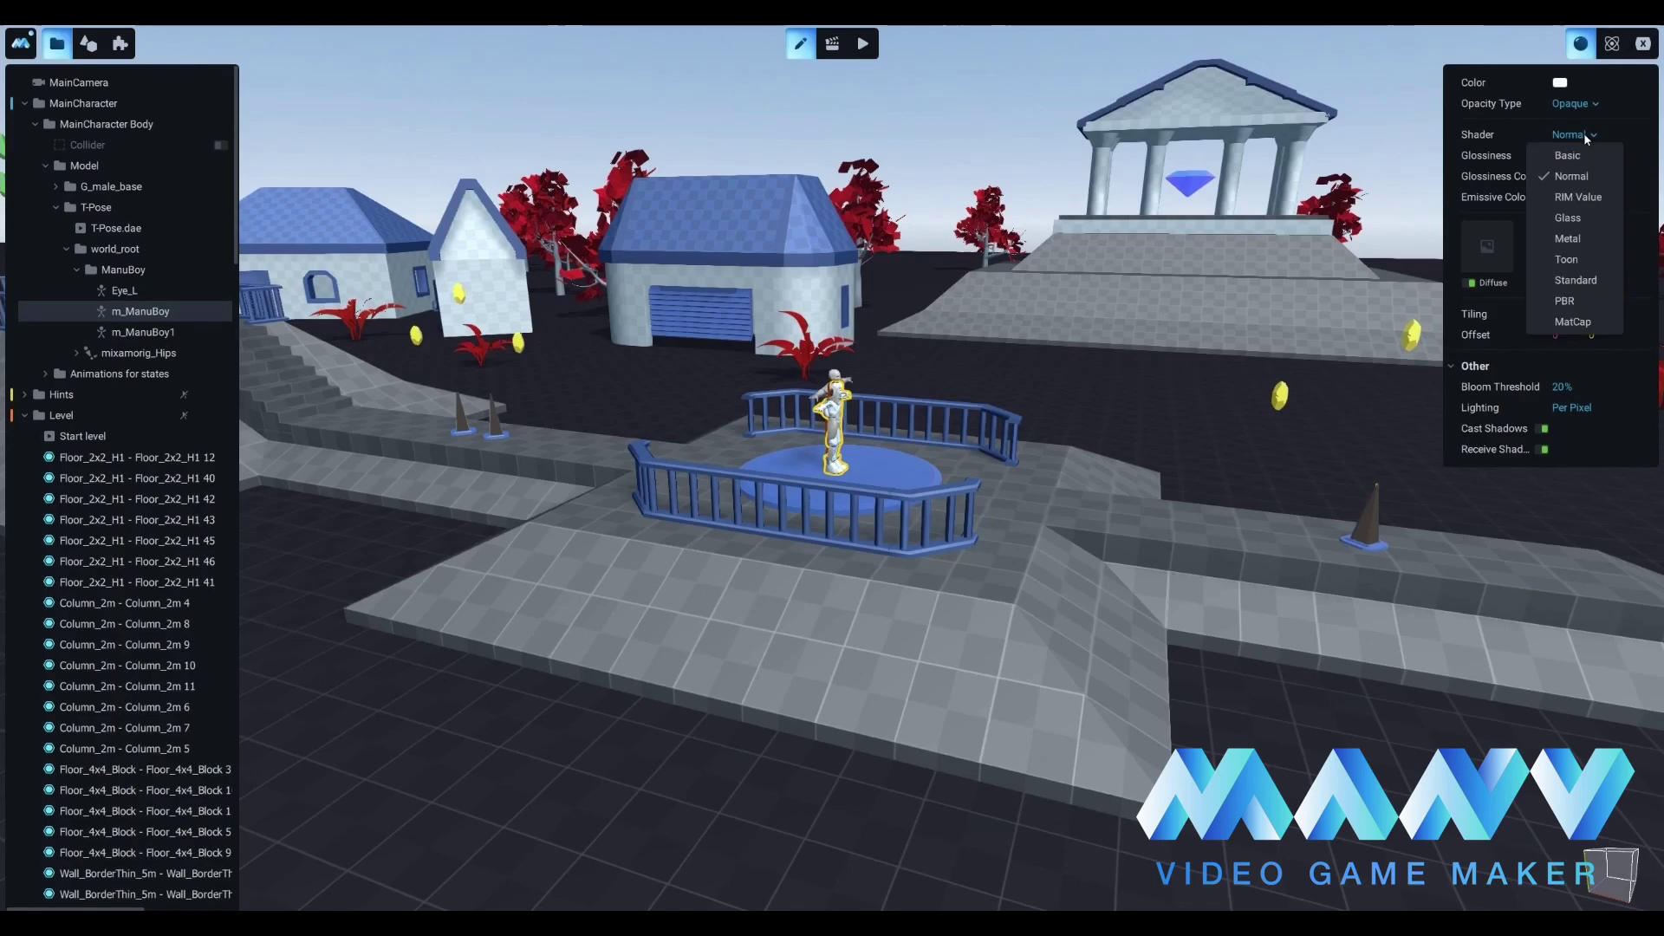
left_click(1585, 281)
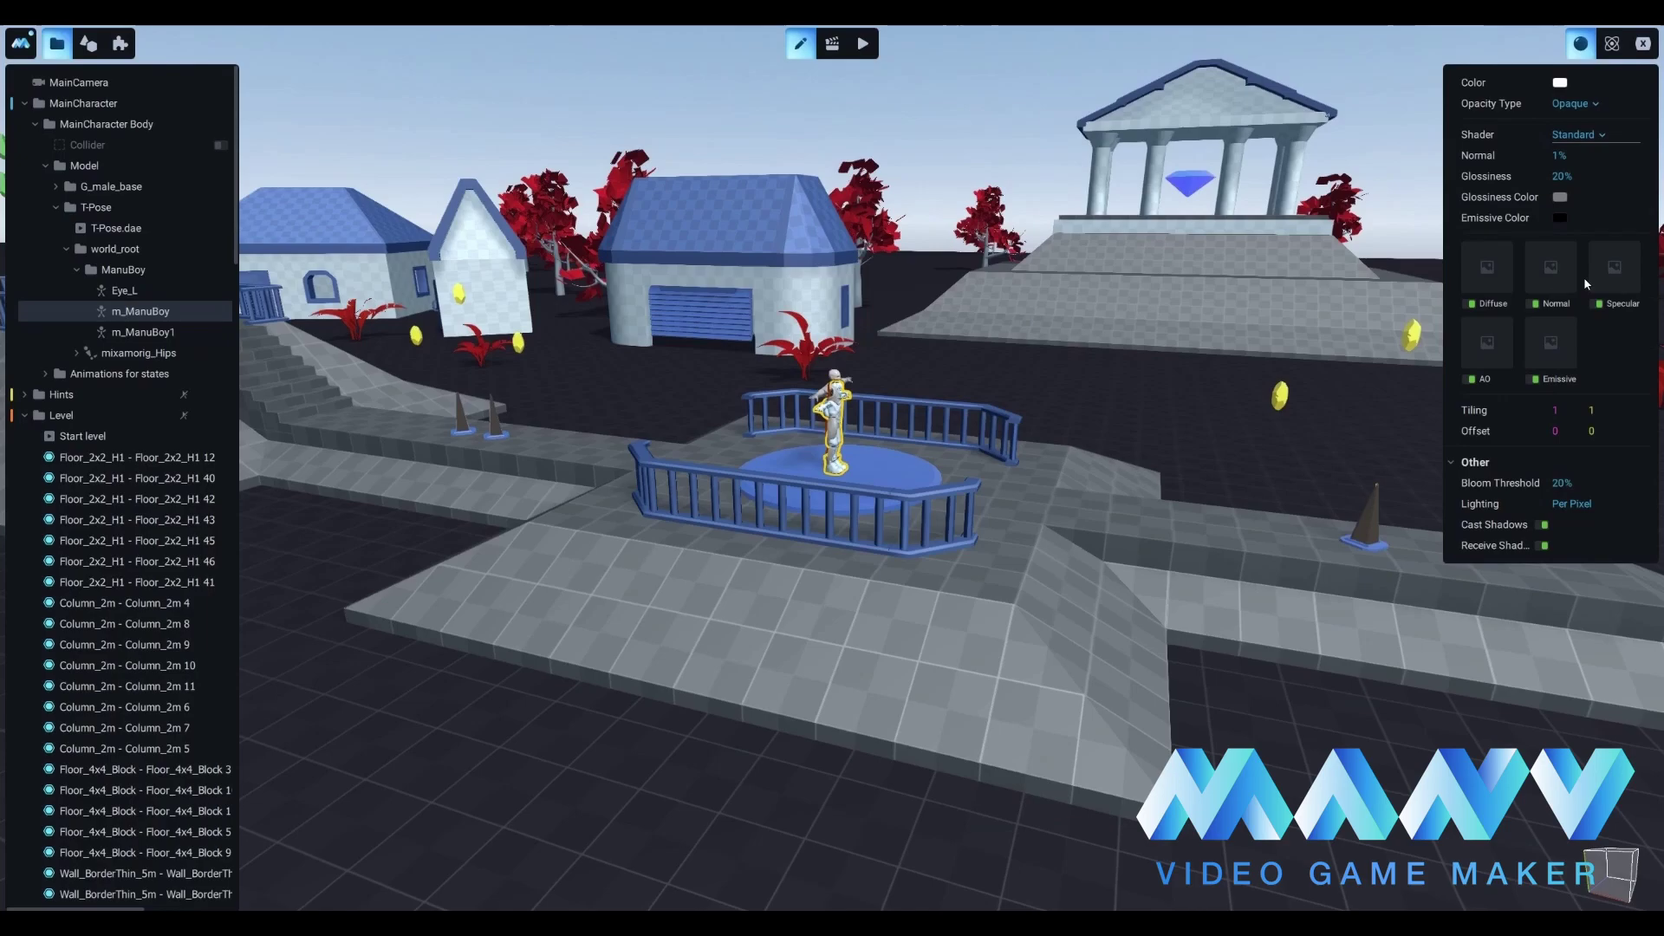
left_click(1588, 134)
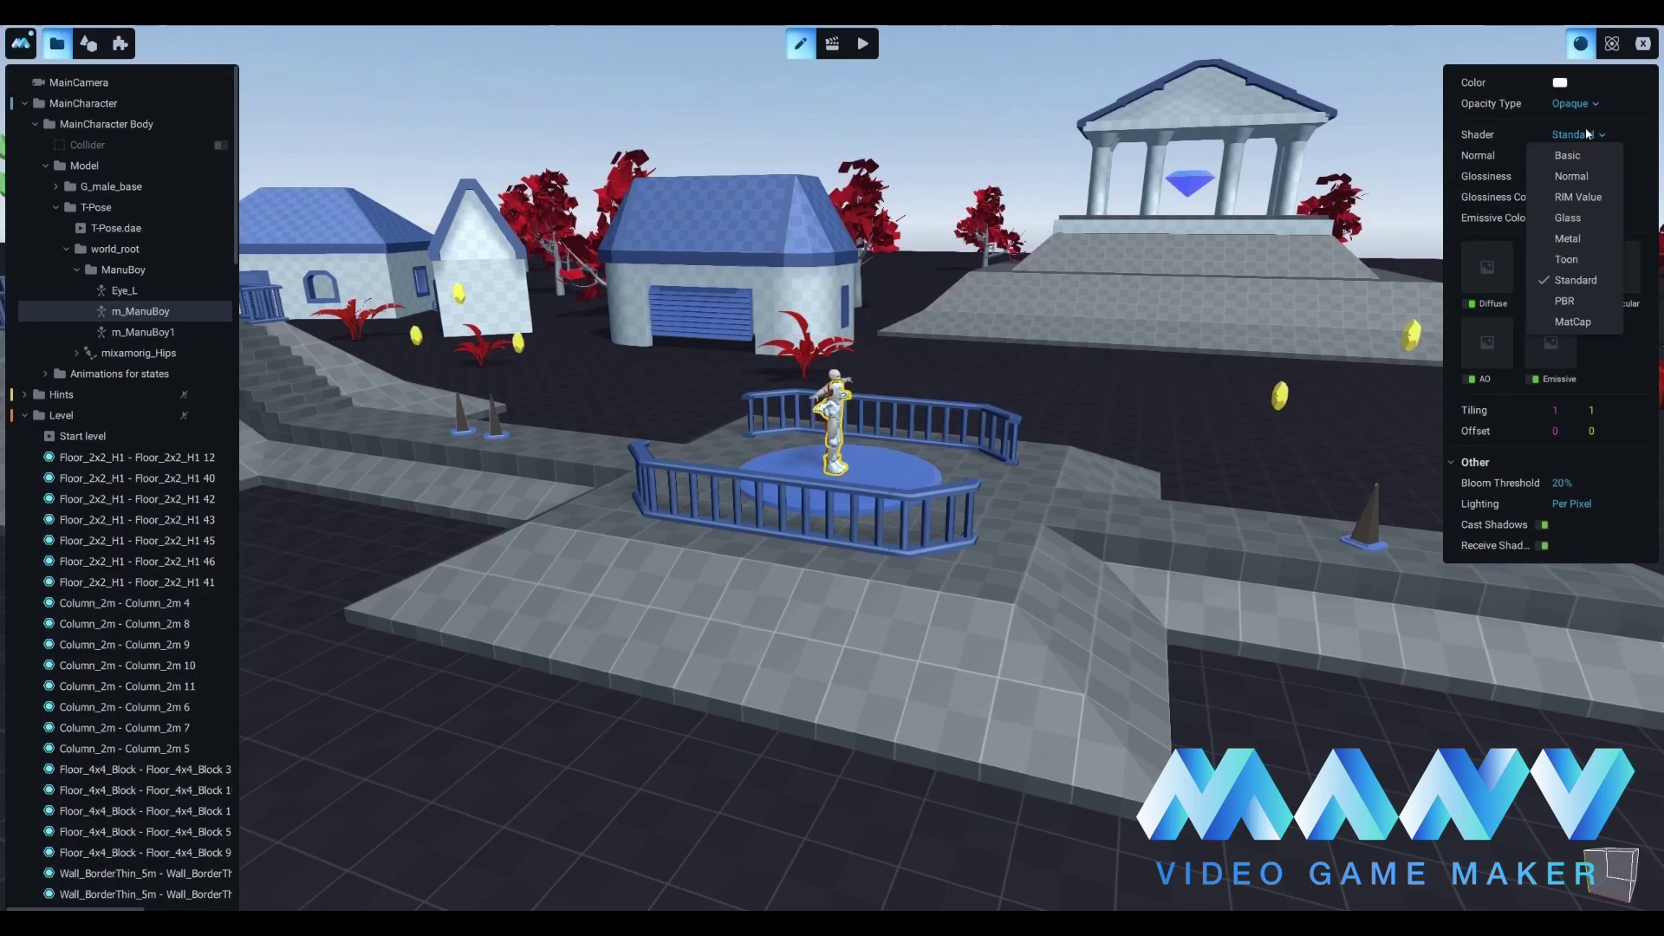
left_click(1583, 298)
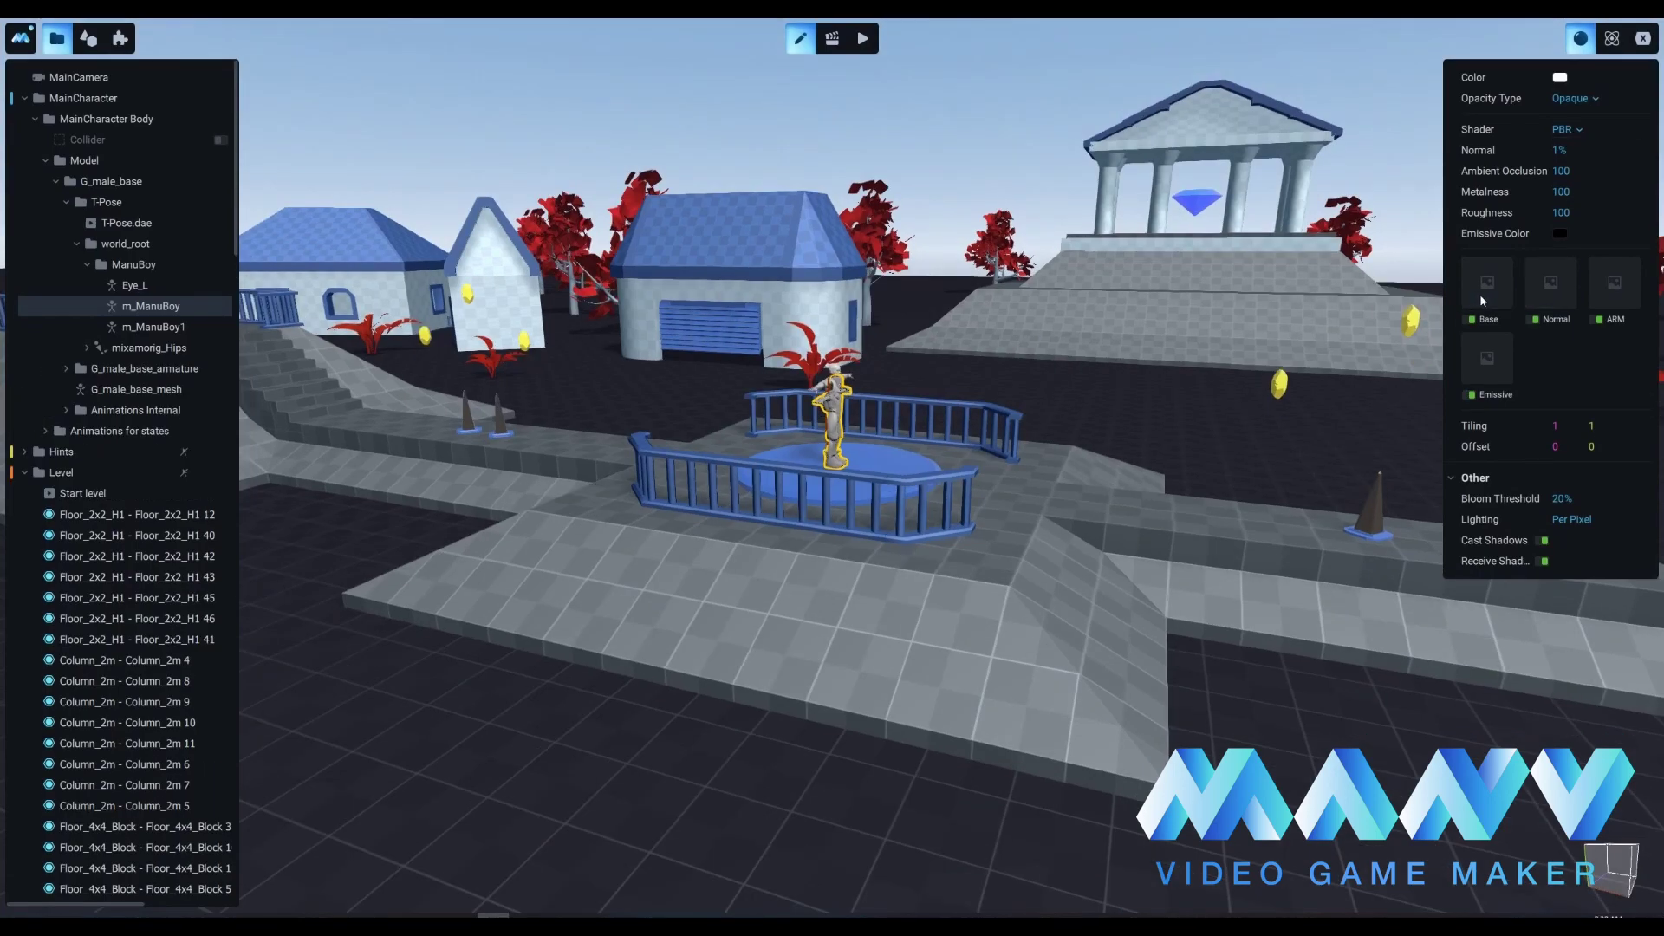
Assign T_ManuBoy_D from Textures > SD as the material's Base texture.
left_click(1482, 300)
double_click(85, 130)
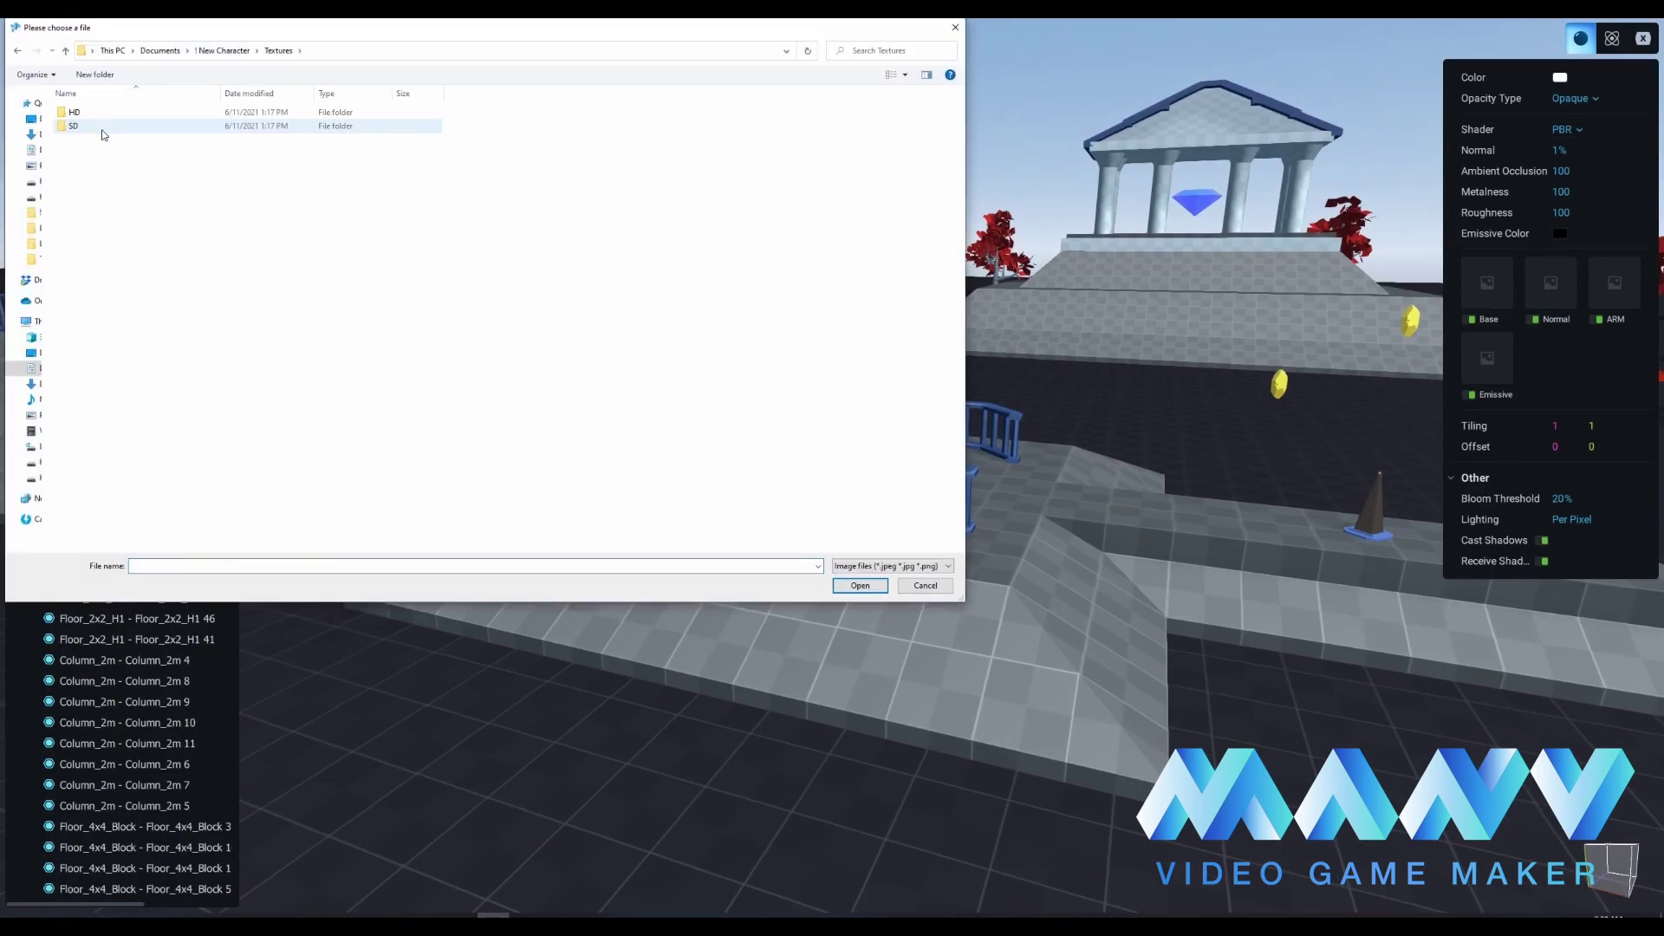
double_click(102, 134)
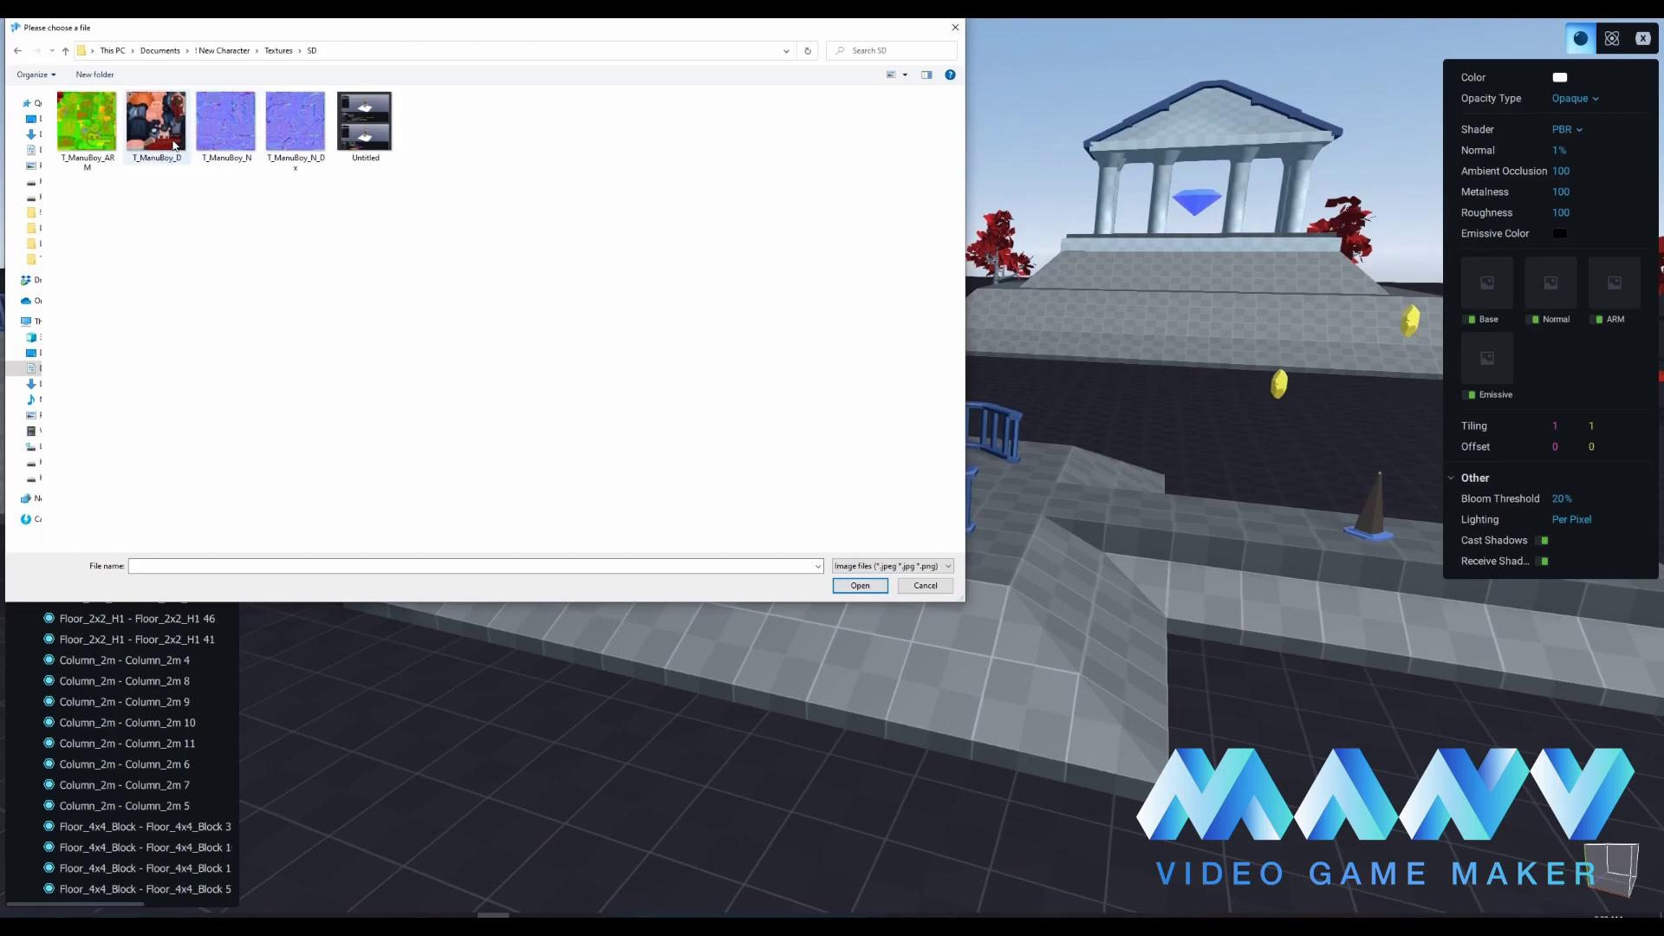
double_click(174, 146)
Assign the ManuBoy normal map and T_ManuBoy_ARM to the Normal and ARM slots.
left_click(1564, 305)
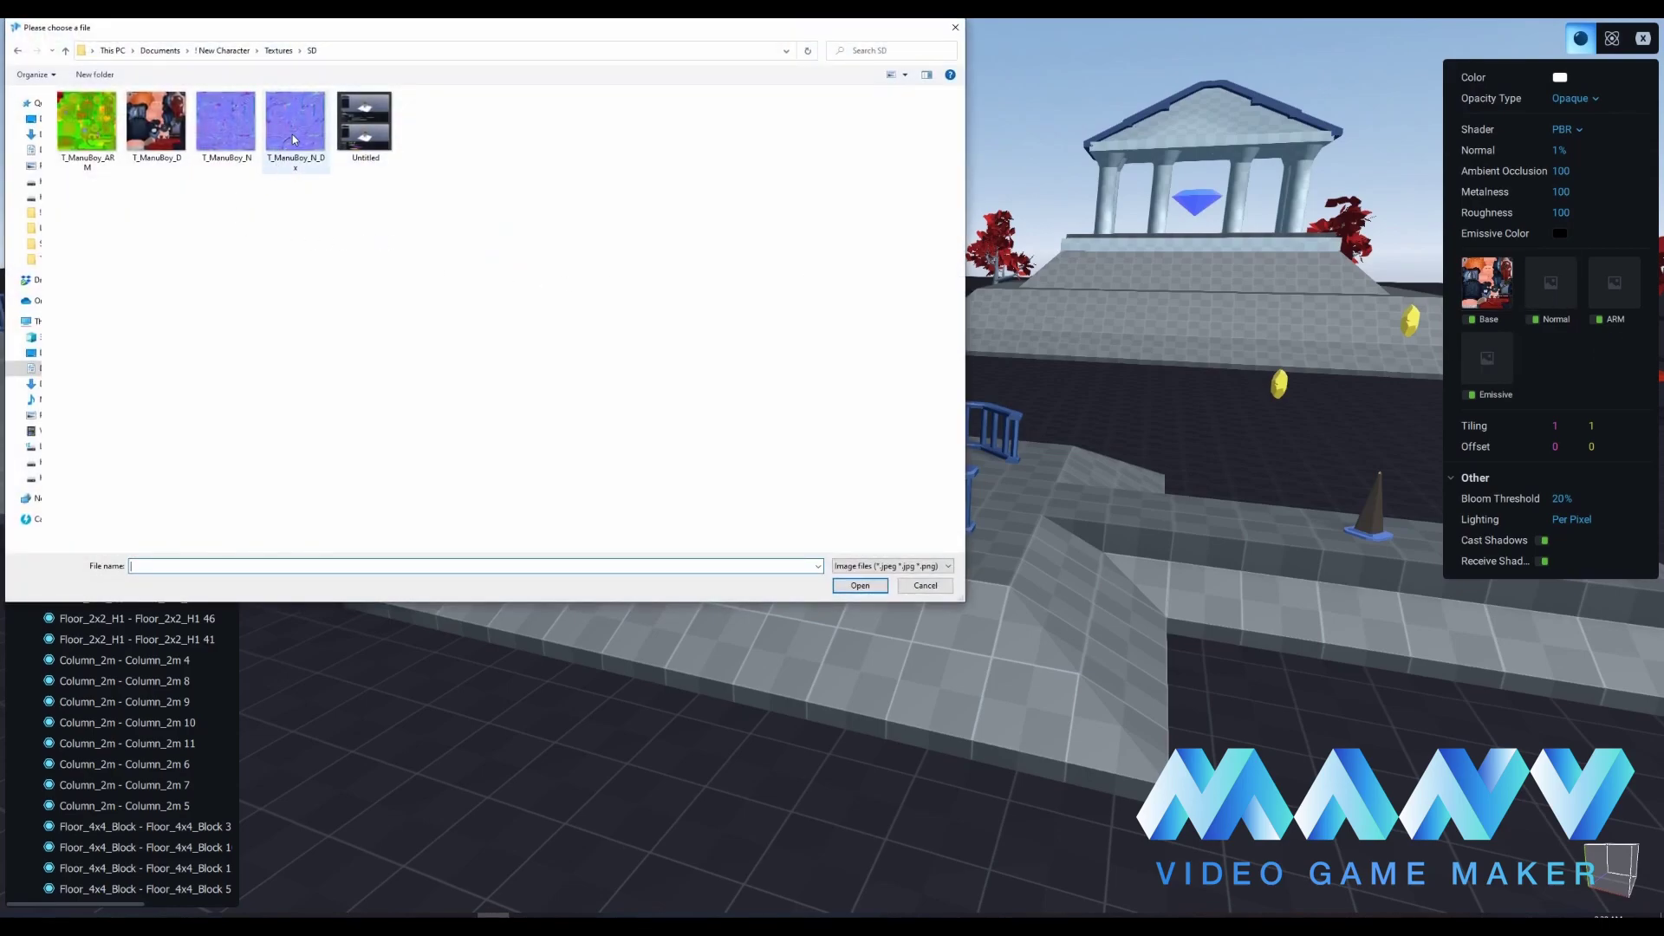
double_click(244, 132)
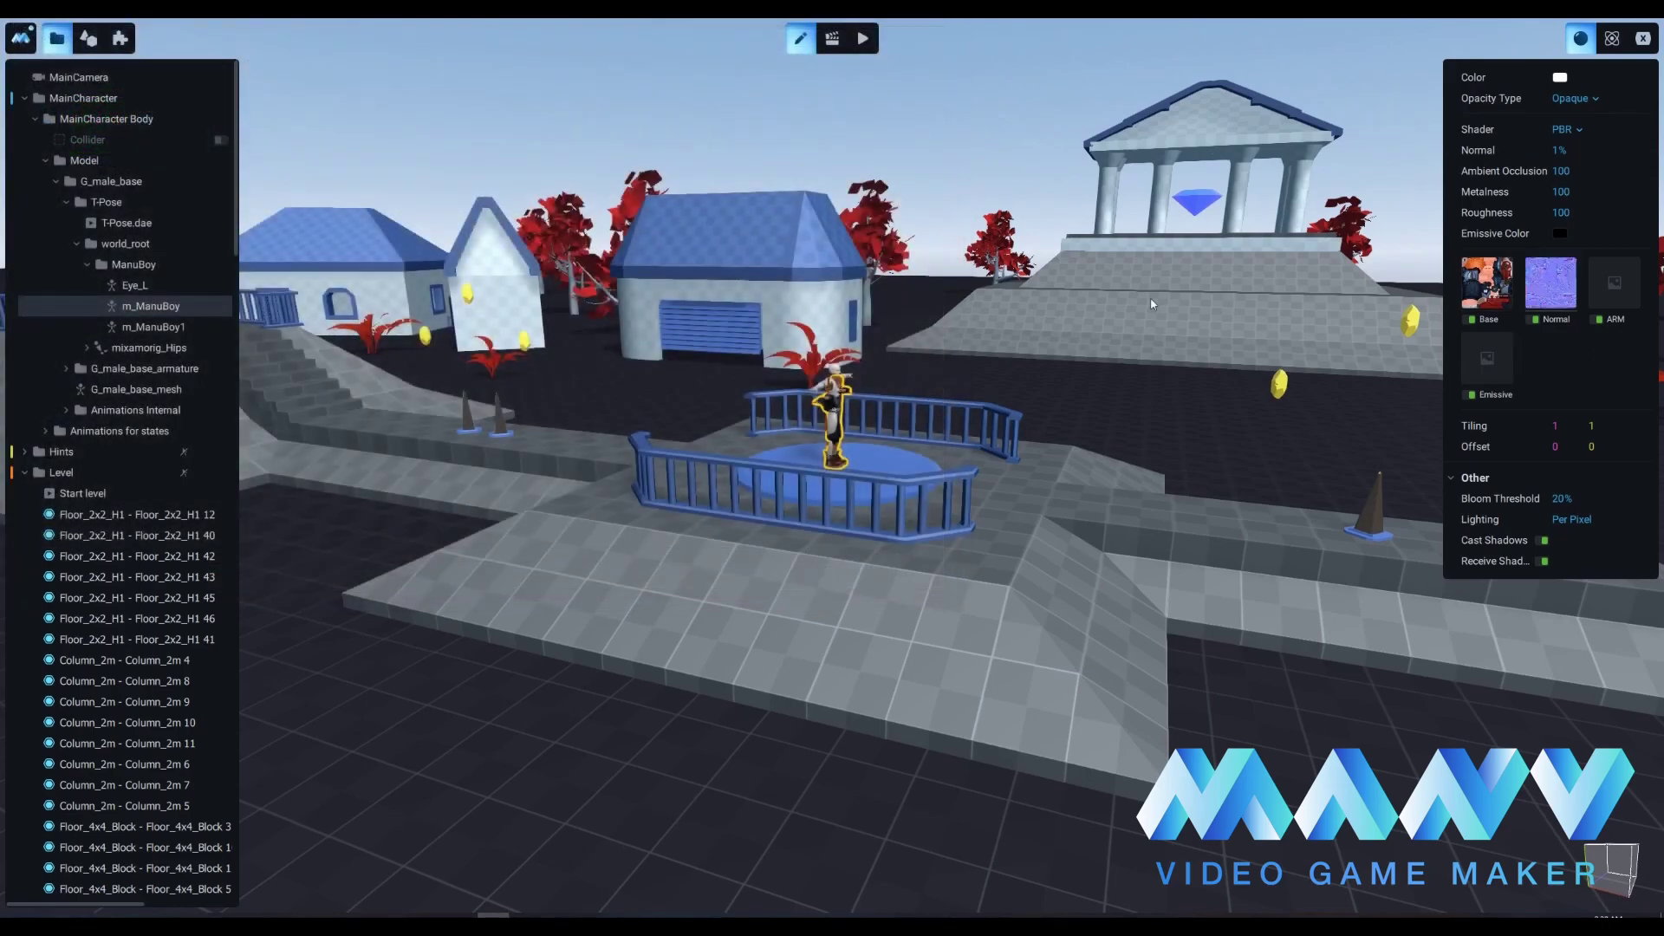
left_click(1619, 297)
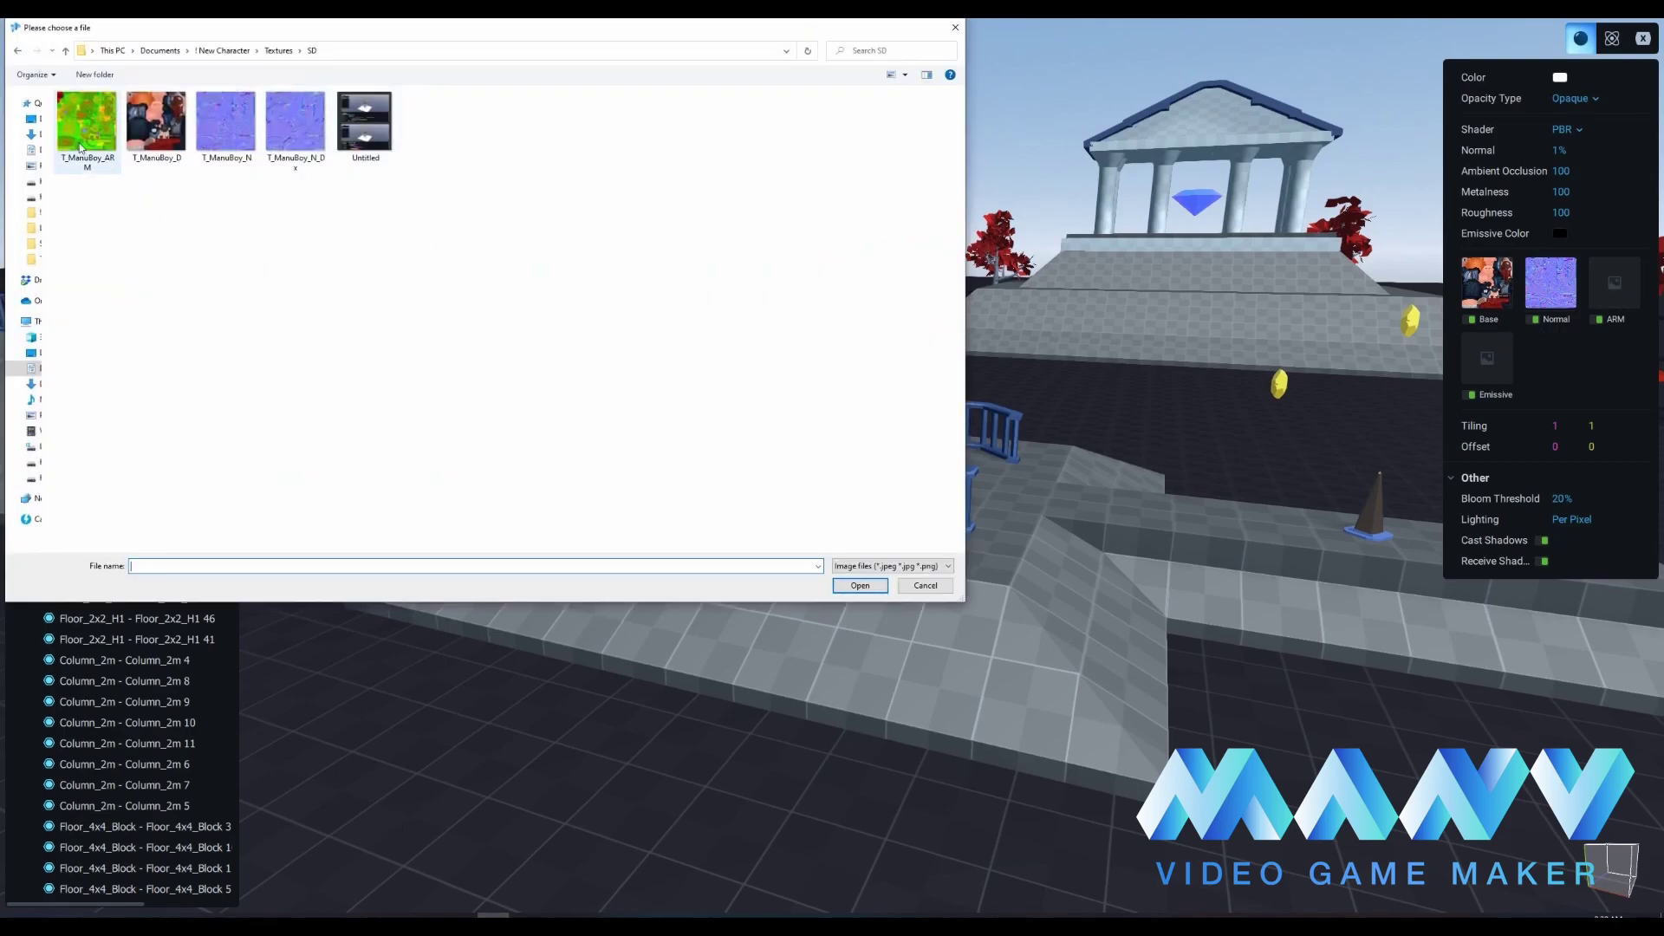
double_click(84, 130)
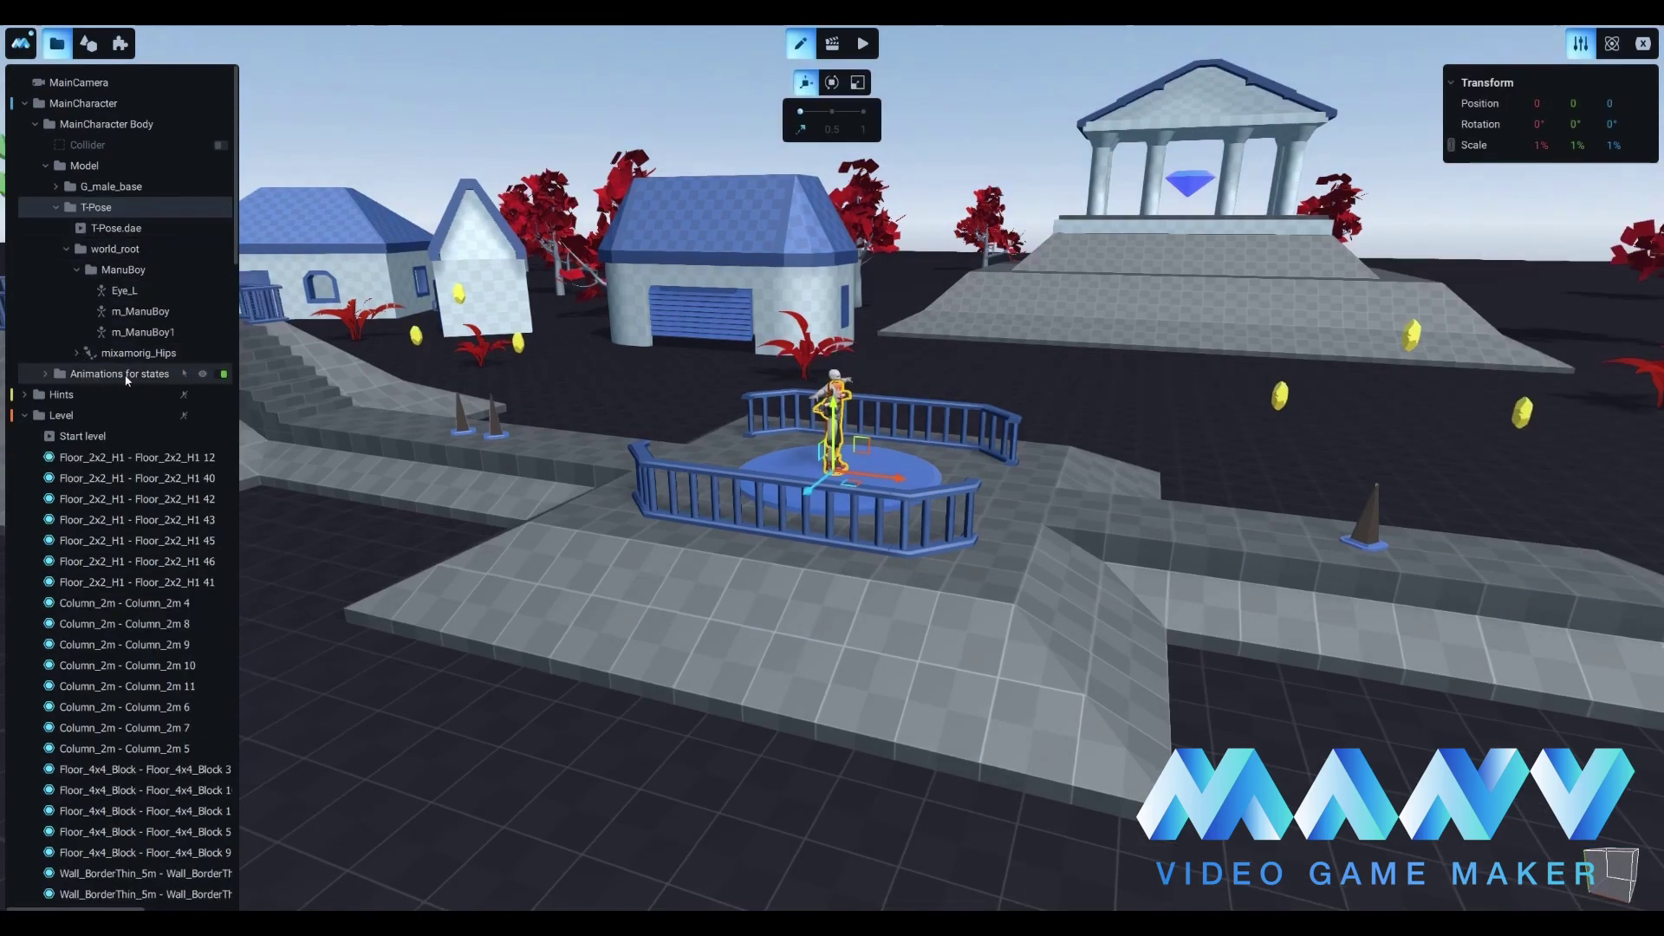
Expand the Animations for states folder and switch the editor to Animation mode.
left_click(46, 374)
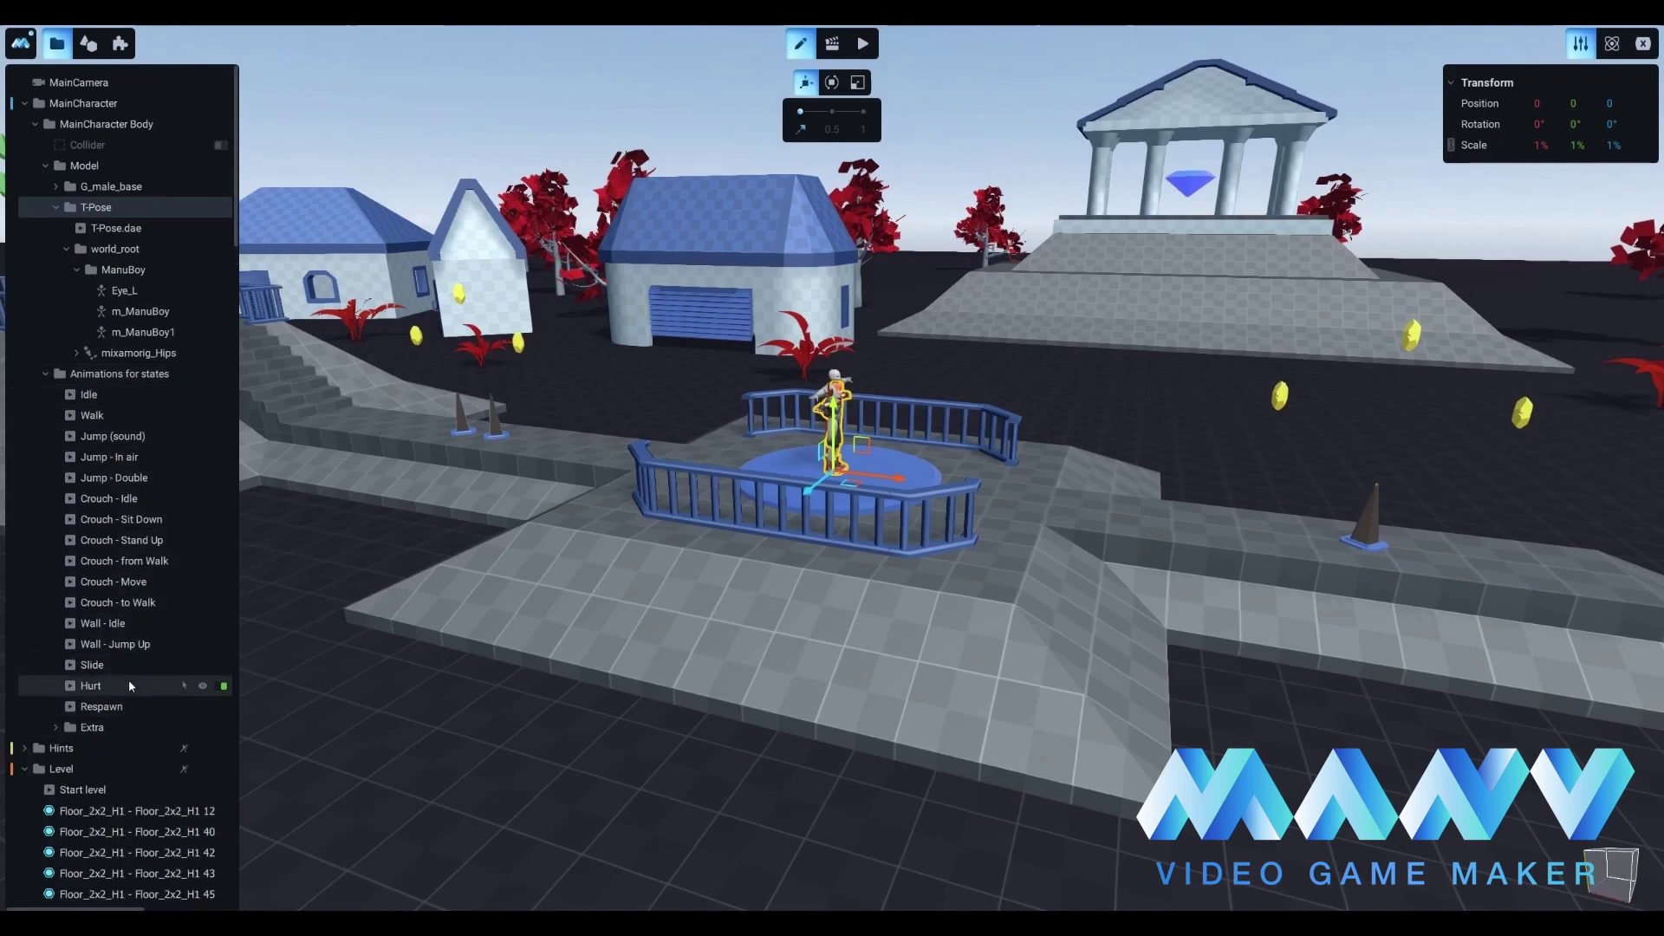
left_click(46, 374)
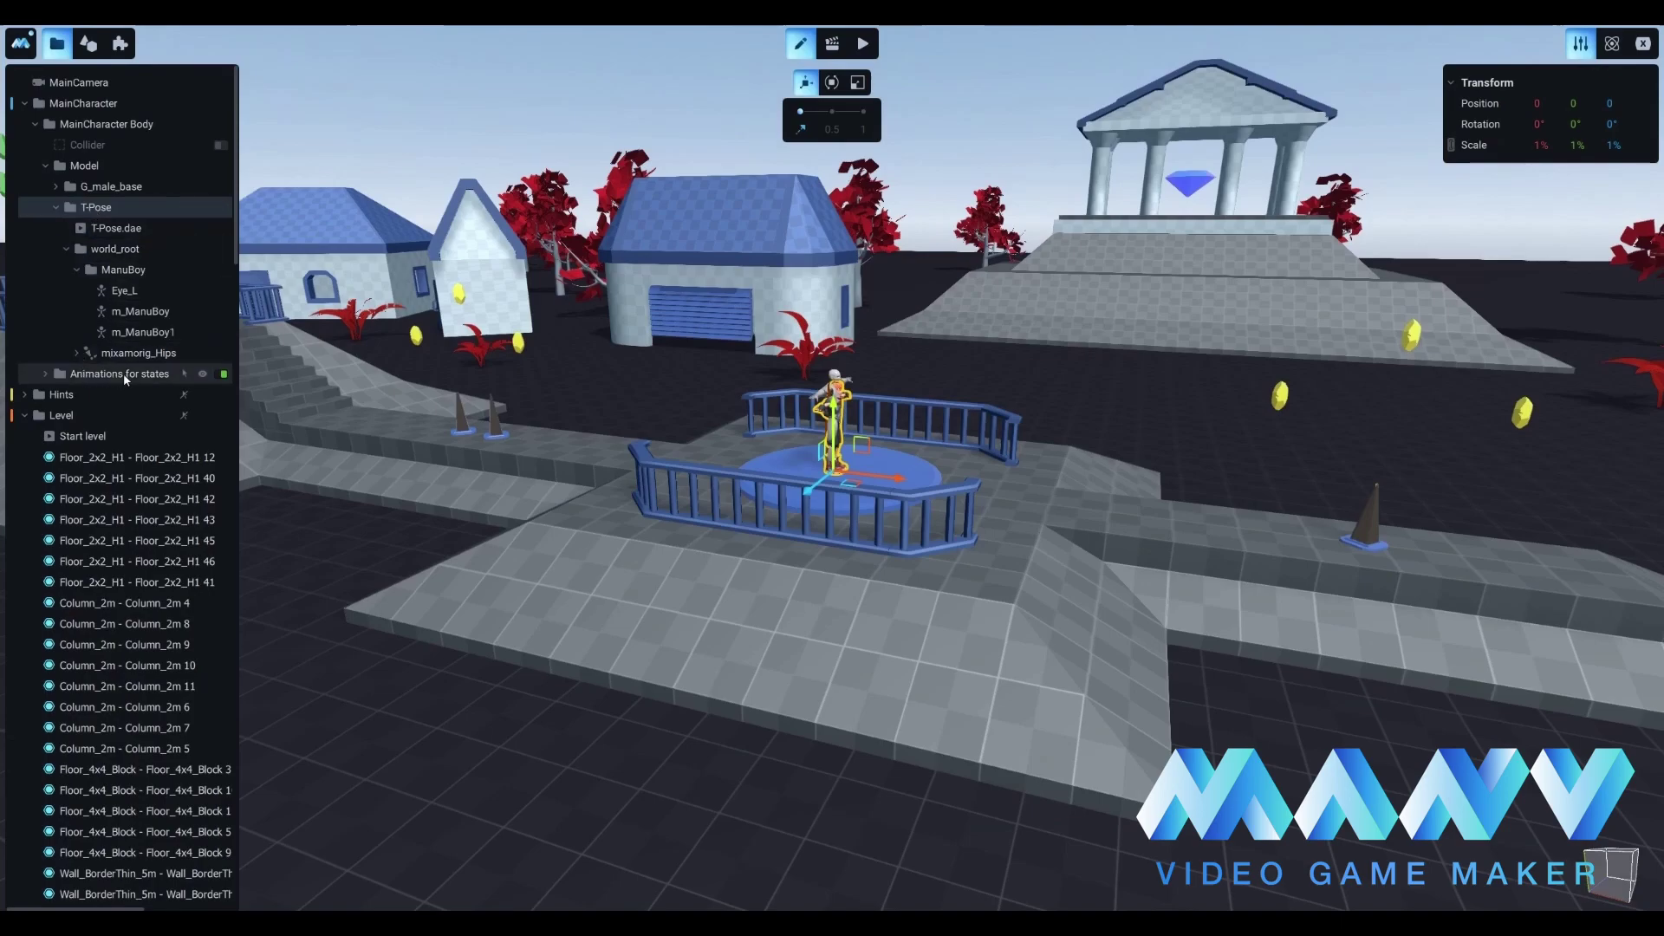
left_click(46, 374)
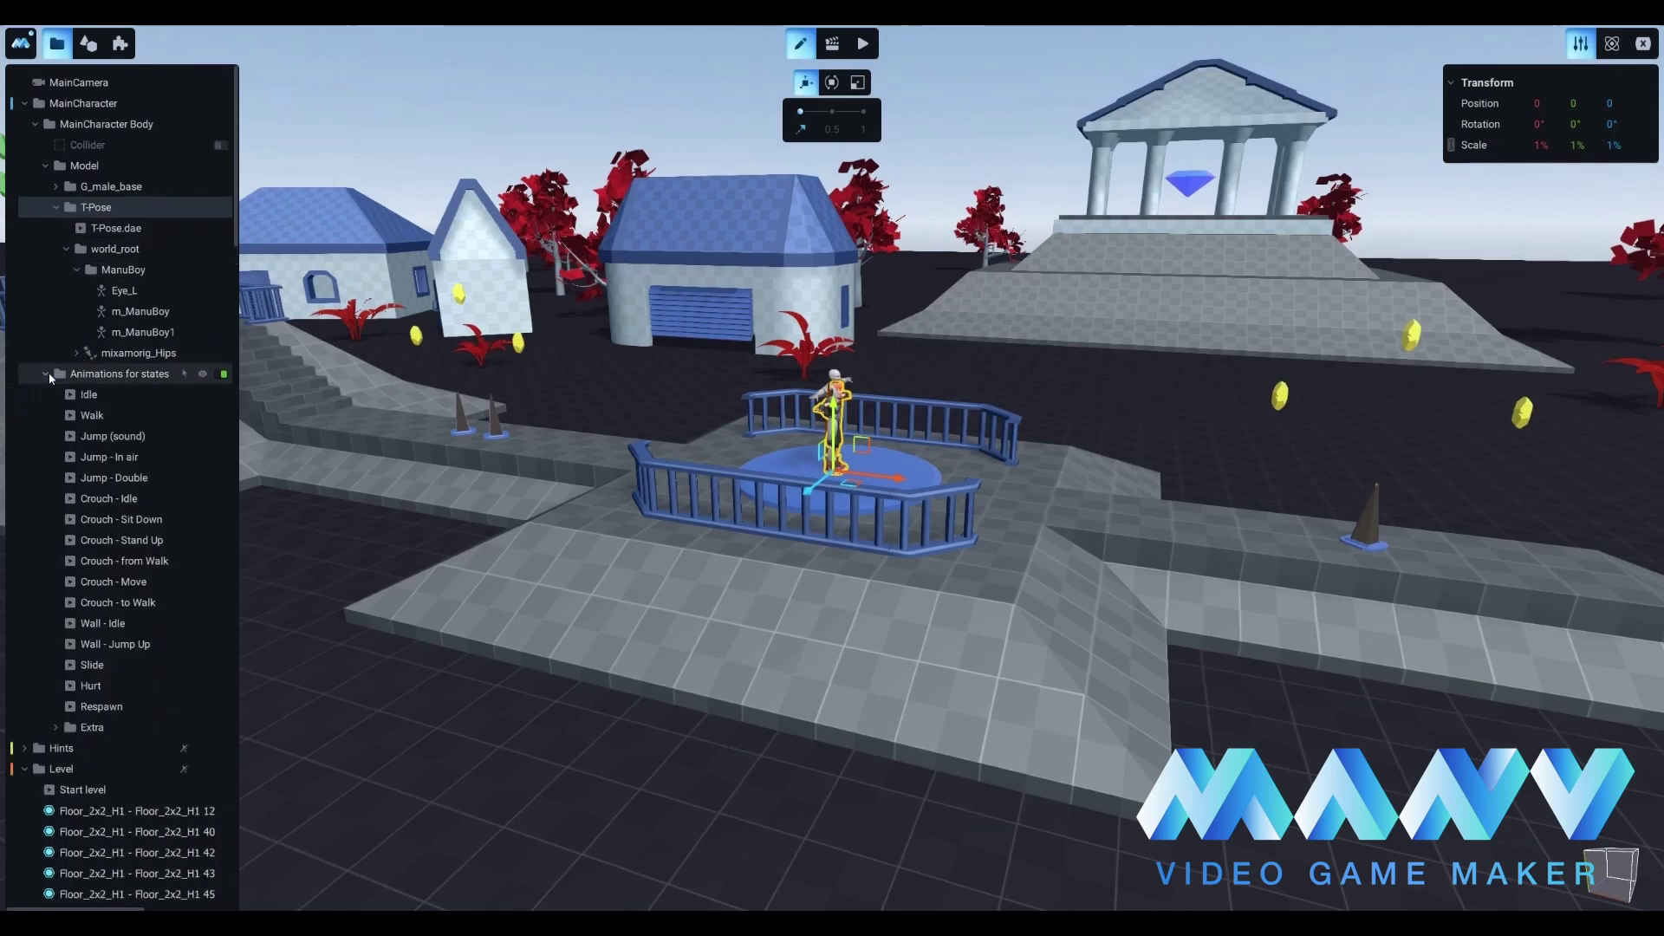
left_click(47, 374)
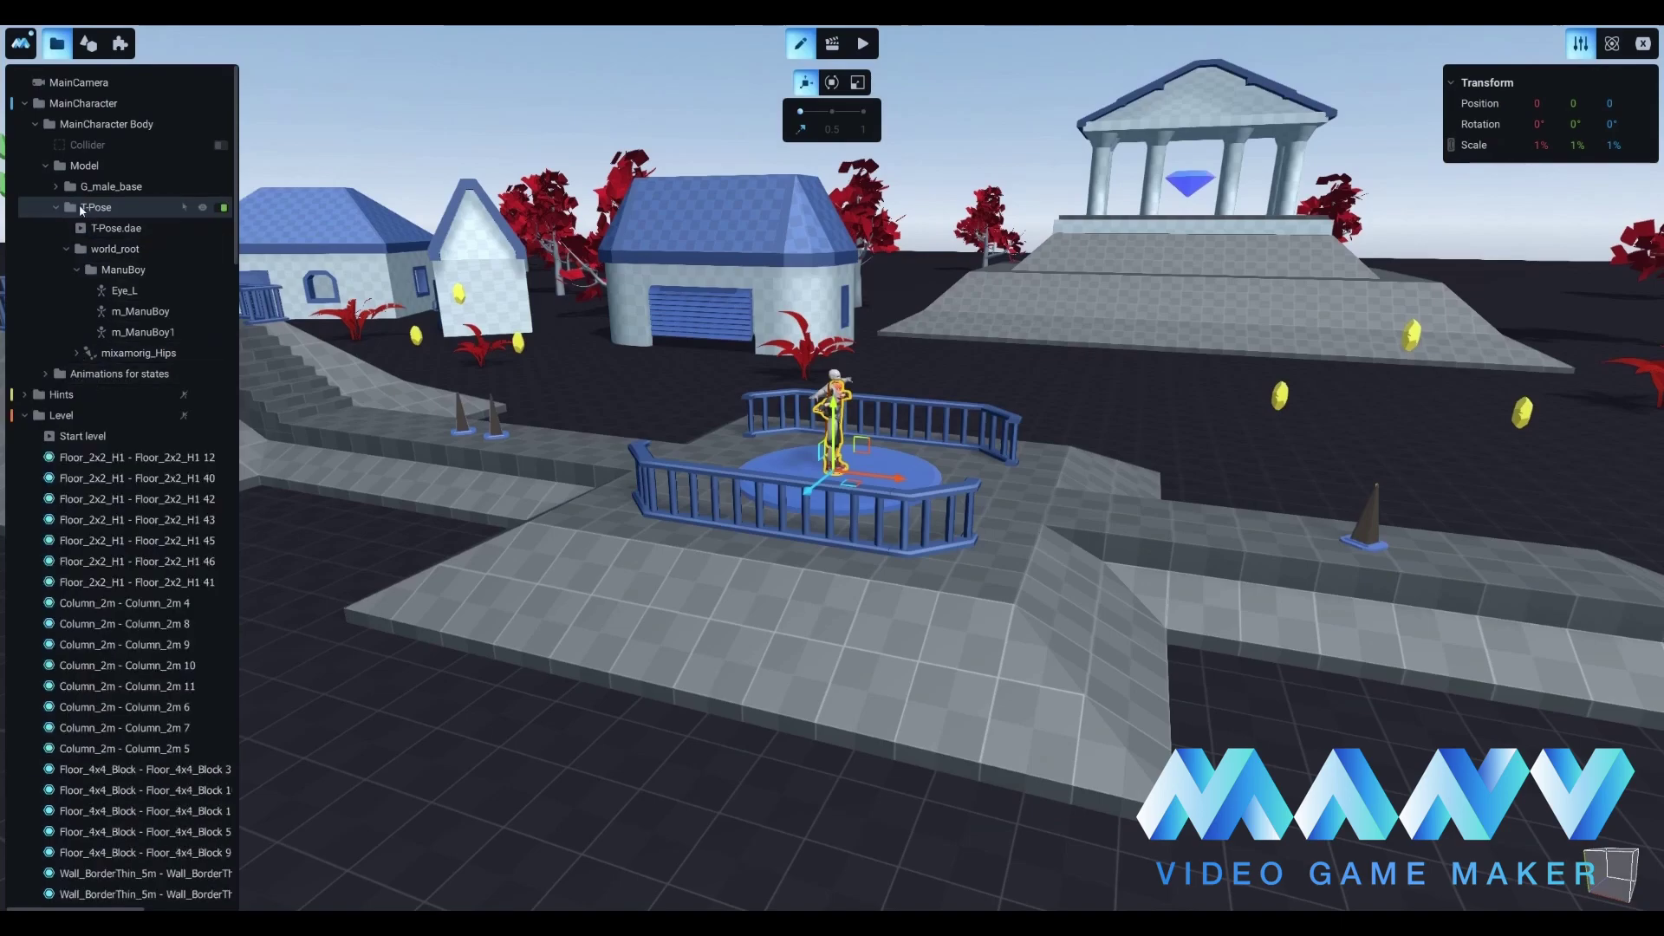
left_click(45, 373)
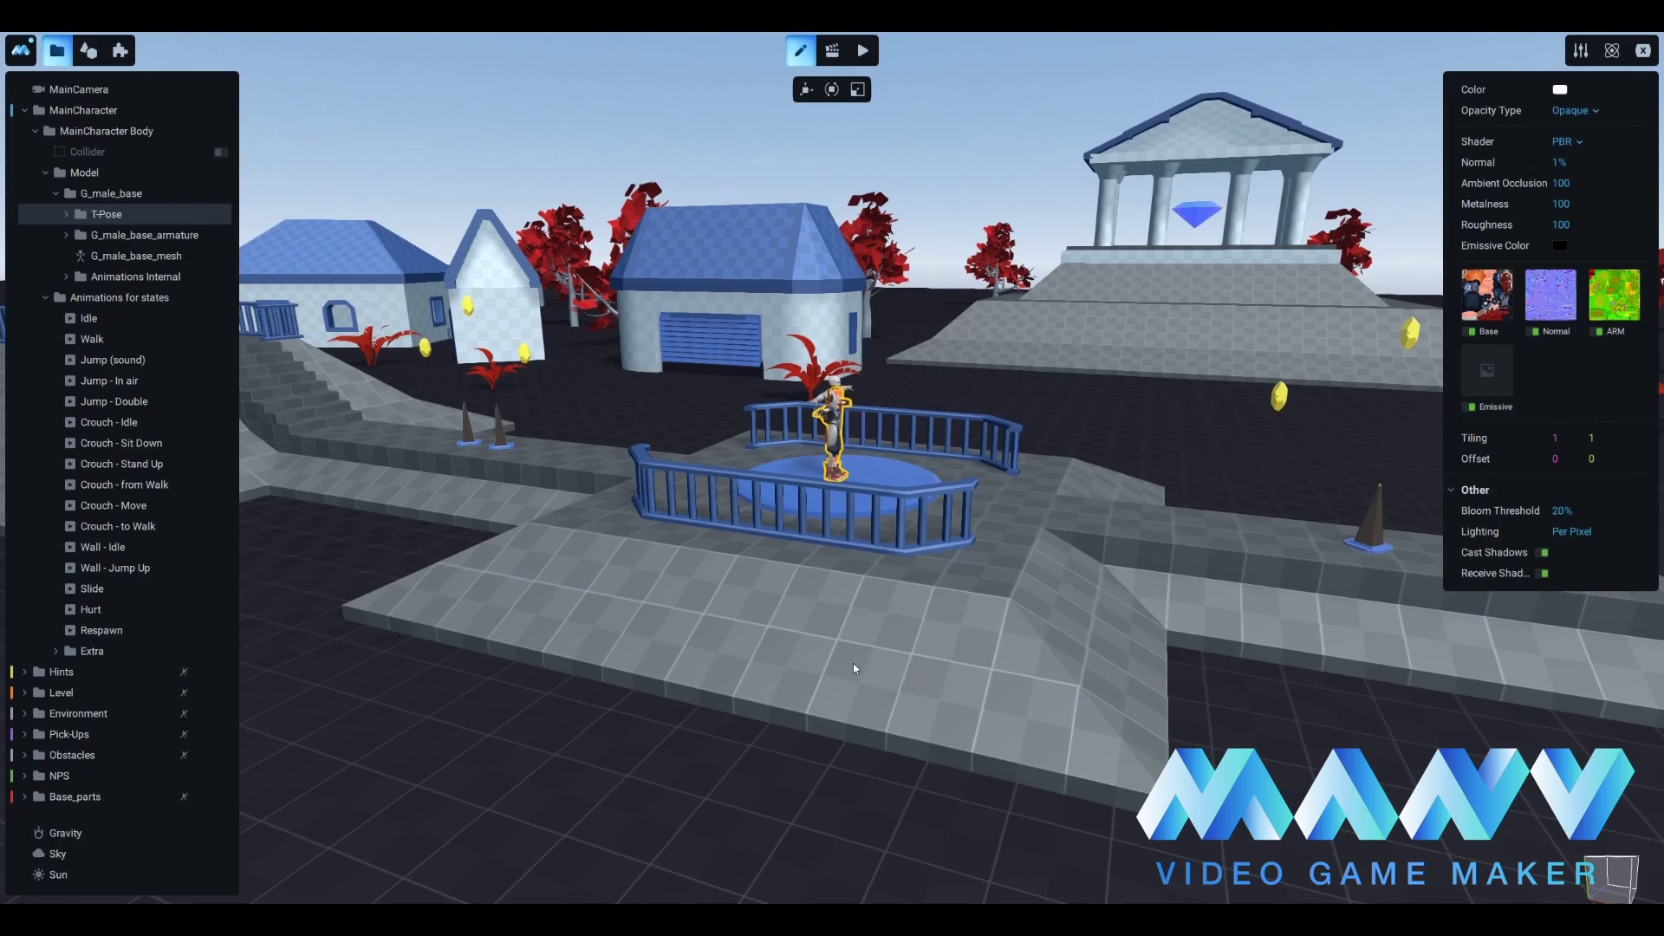
left_click(831, 53)
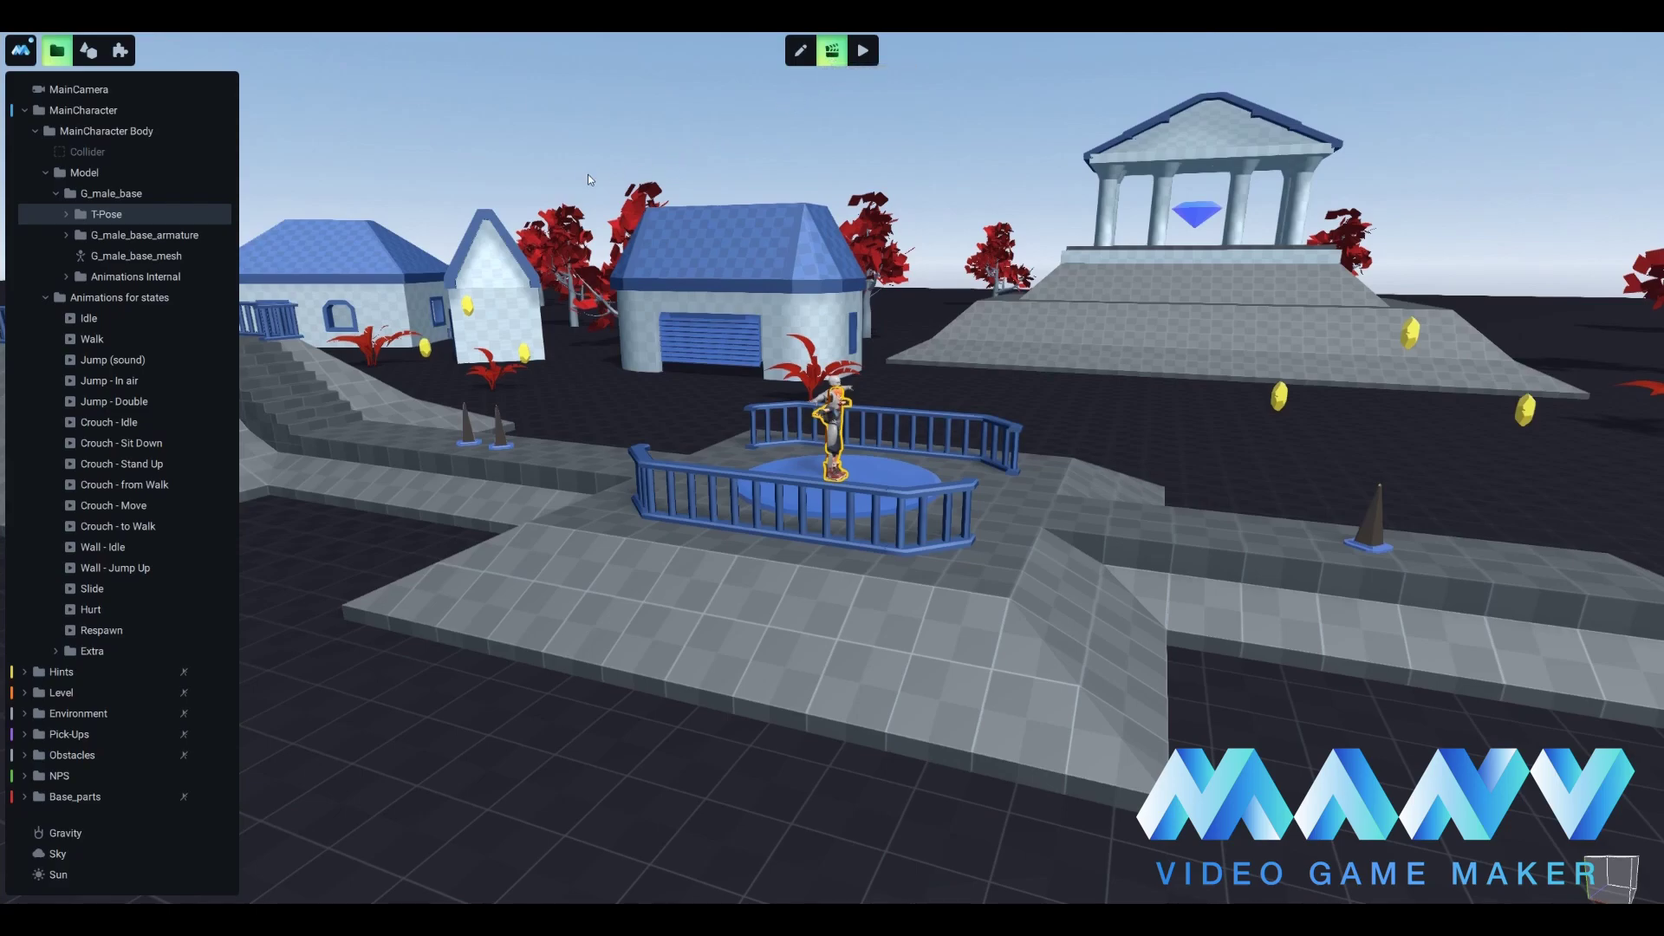
Import the Idle and Running animations onto the T-Pose model.
right_click(144, 217)
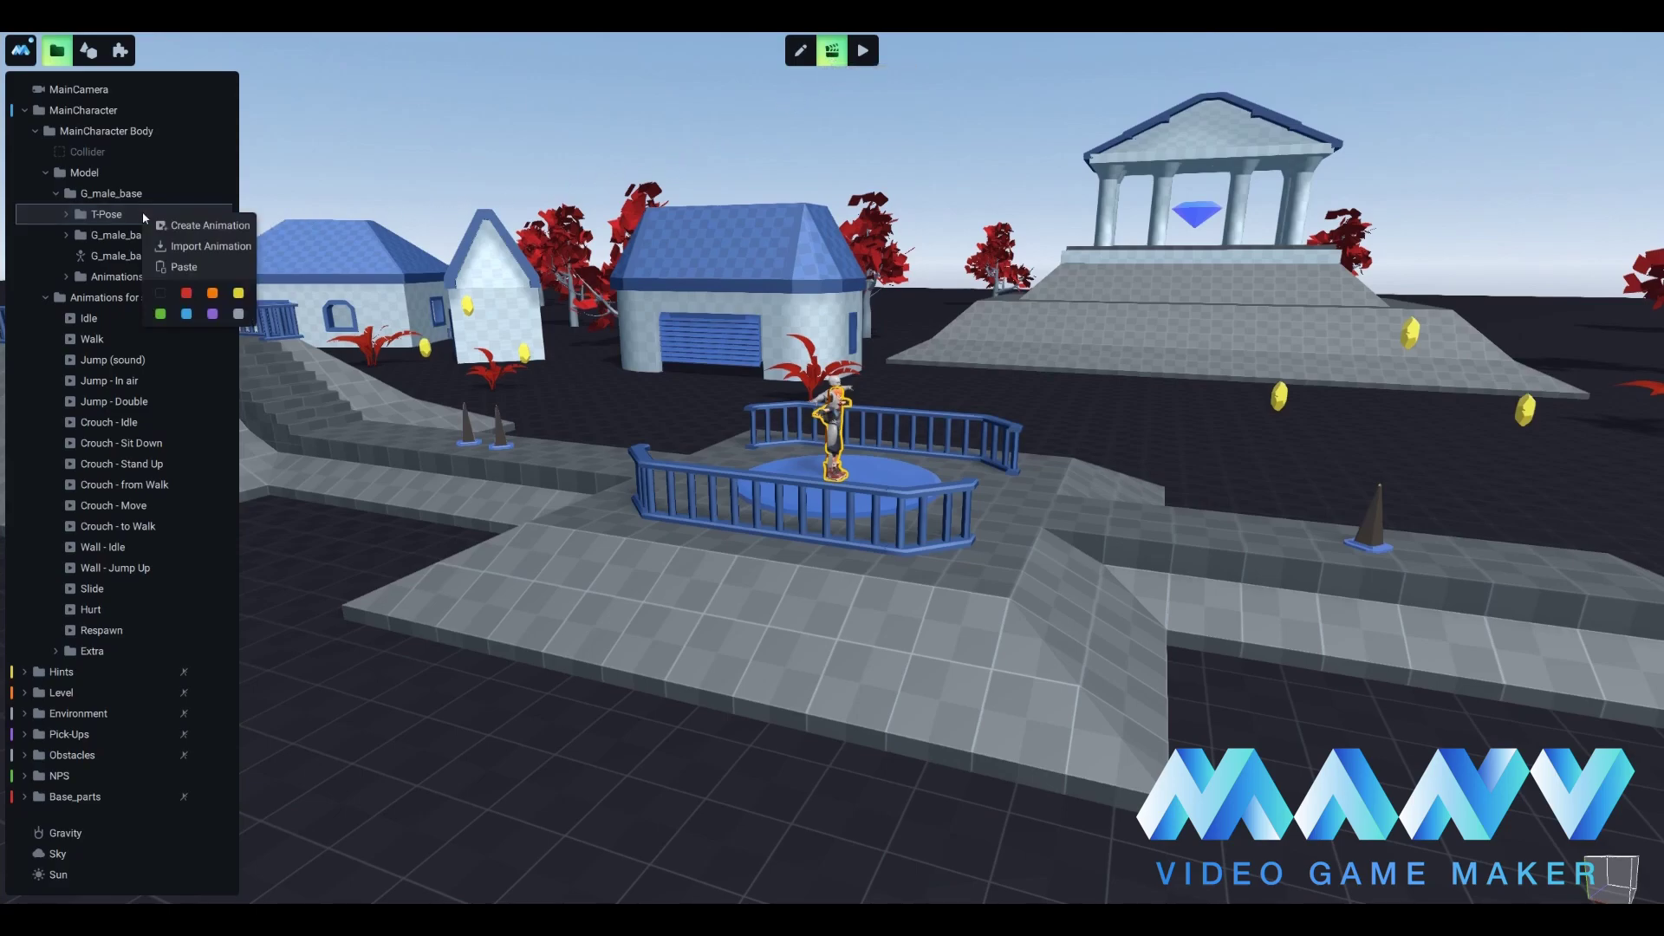
left_click(170, 248)
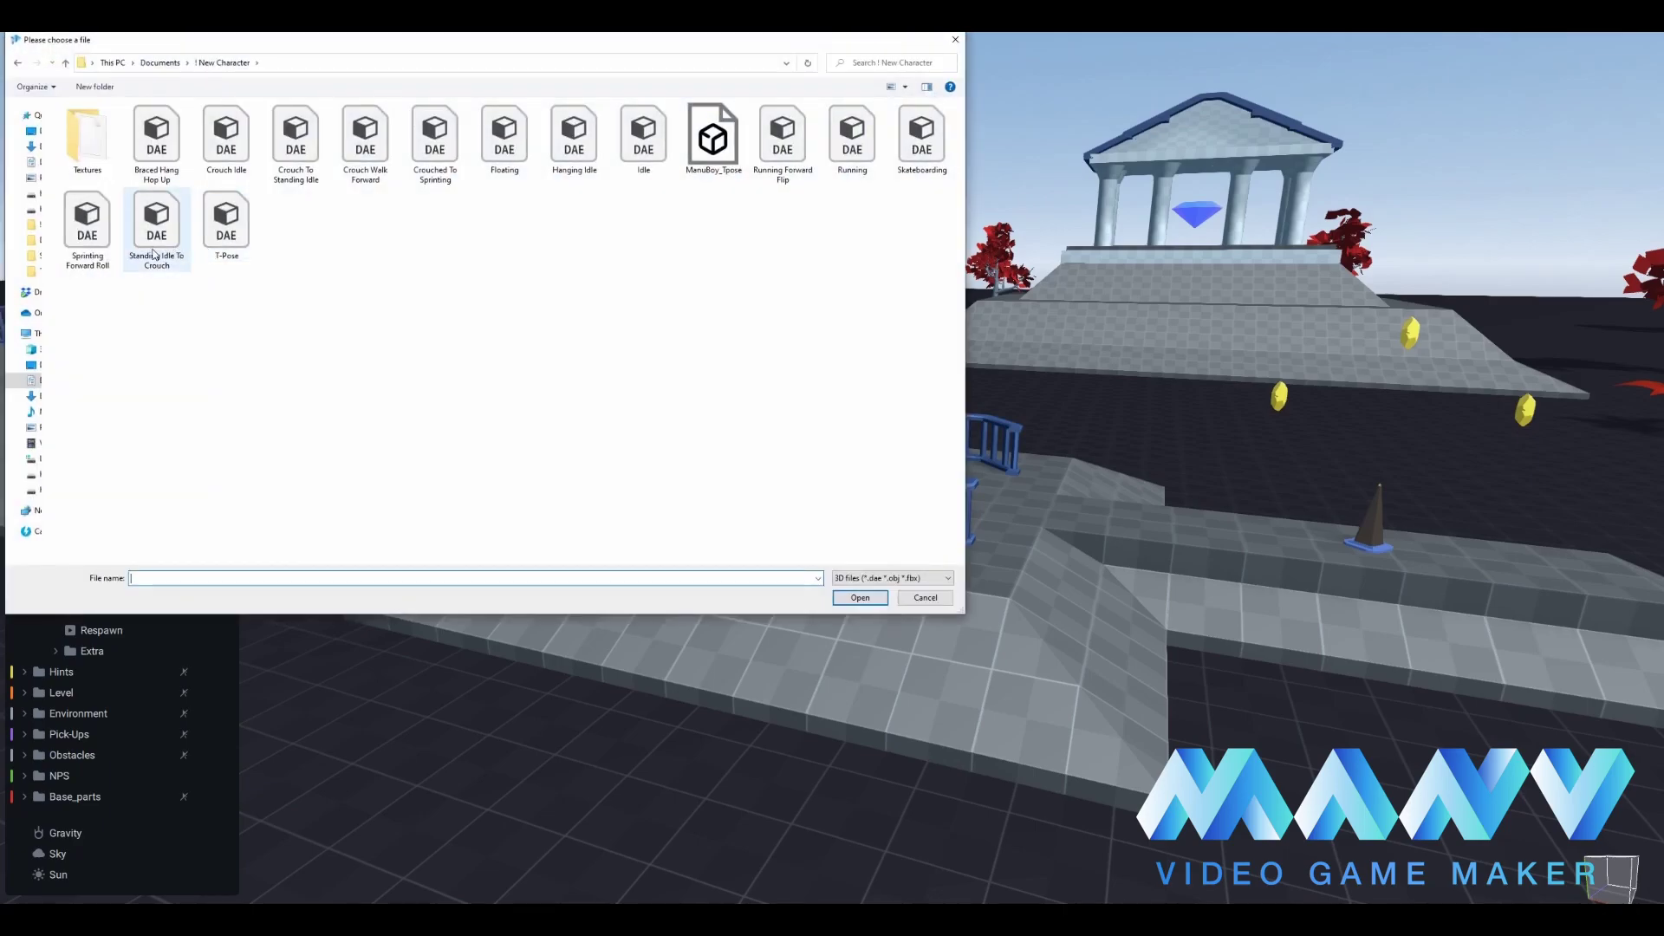
double_click(641, 153)
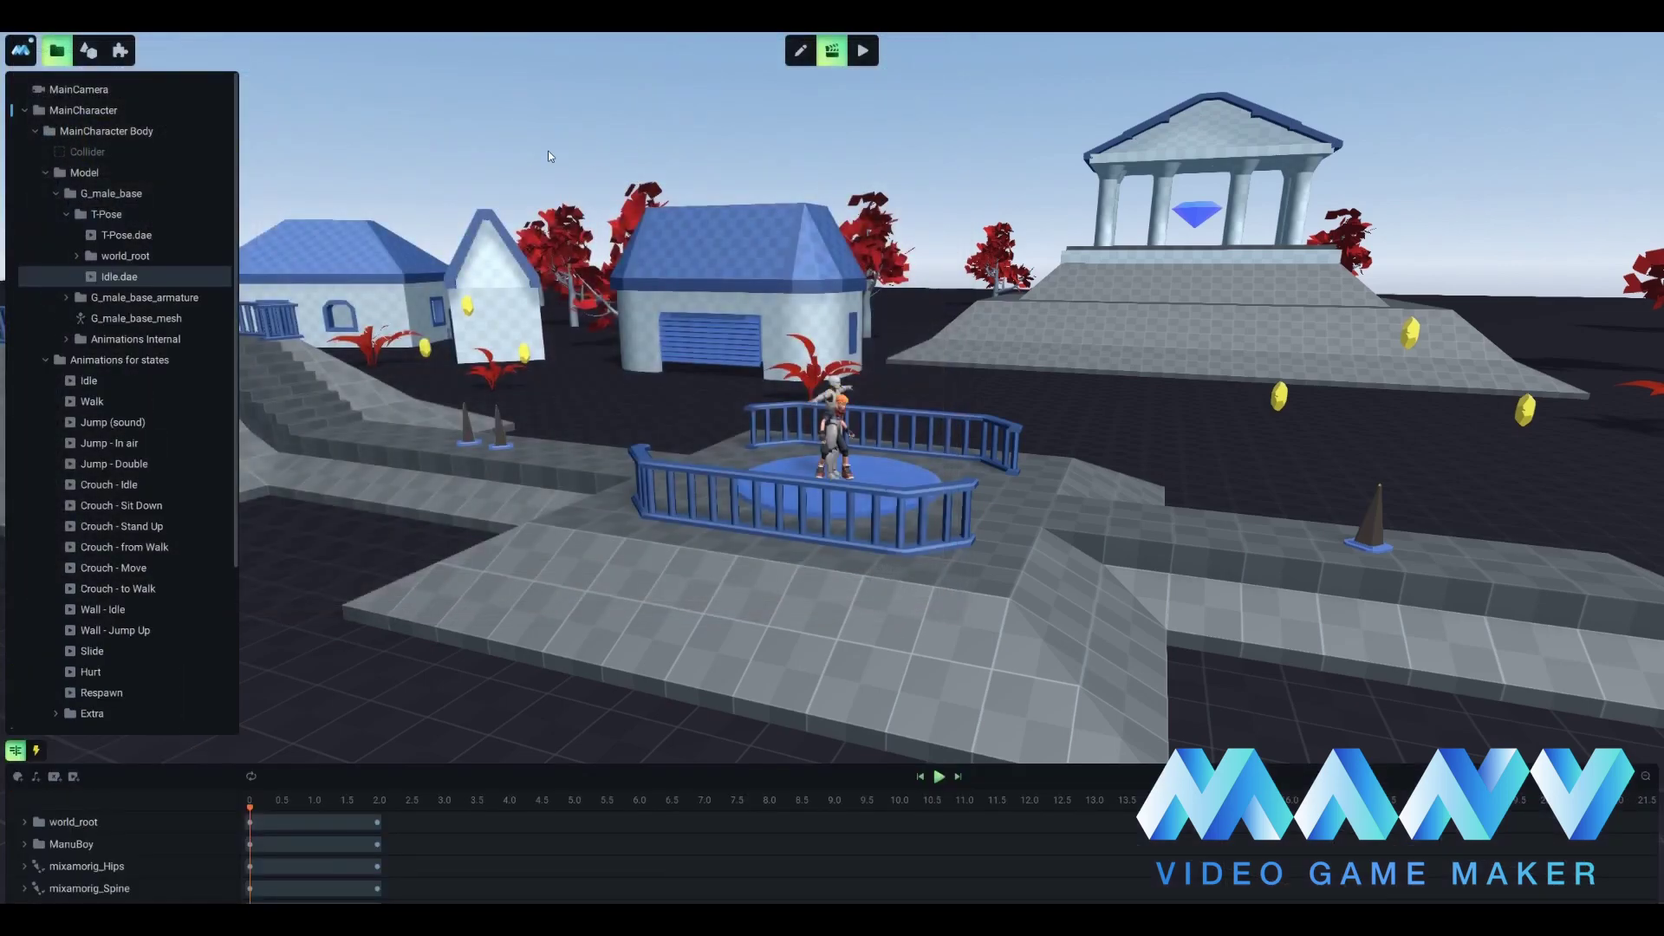
right_click(143, 217)
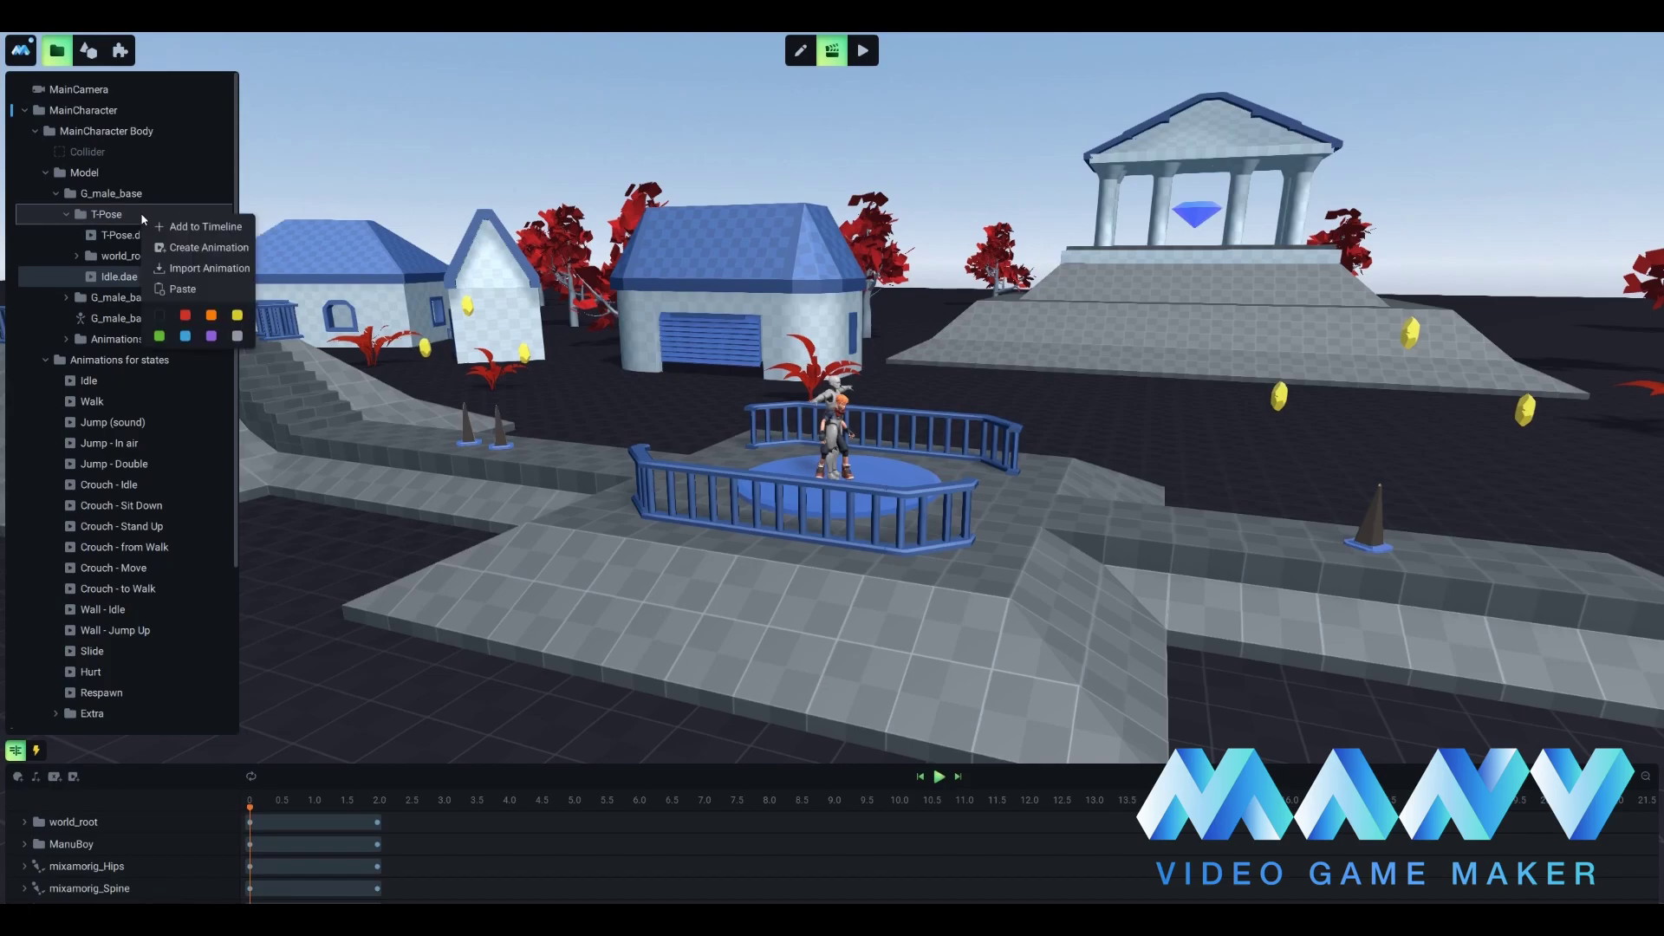
left_click(189, 270)
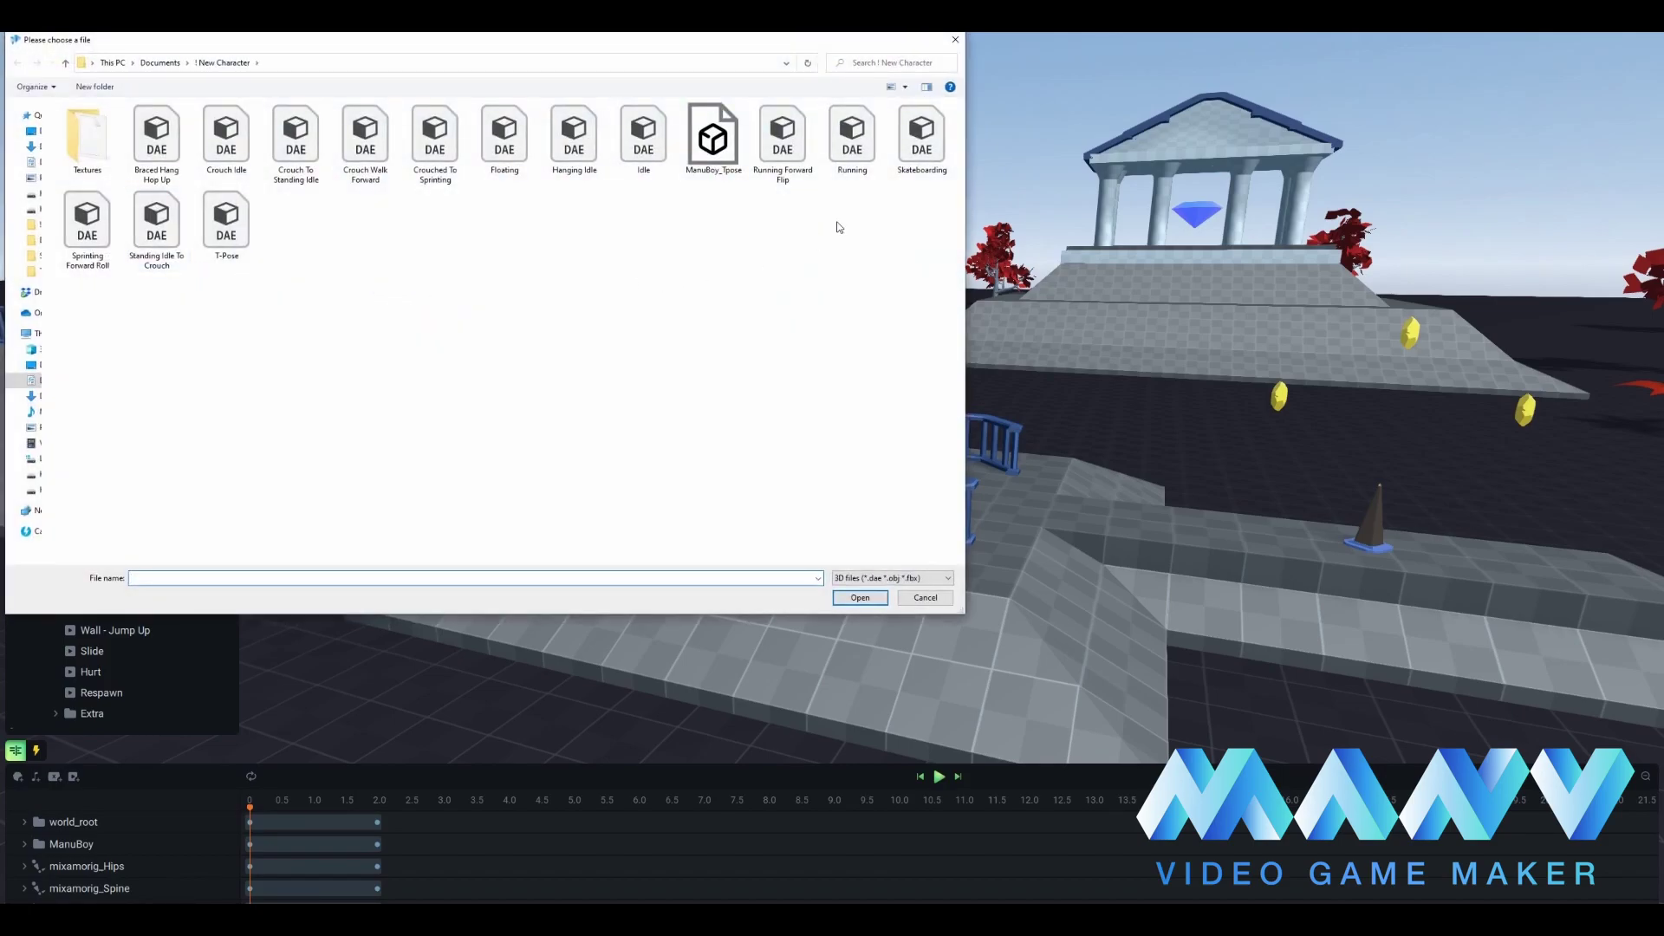
double_click(856, 157)
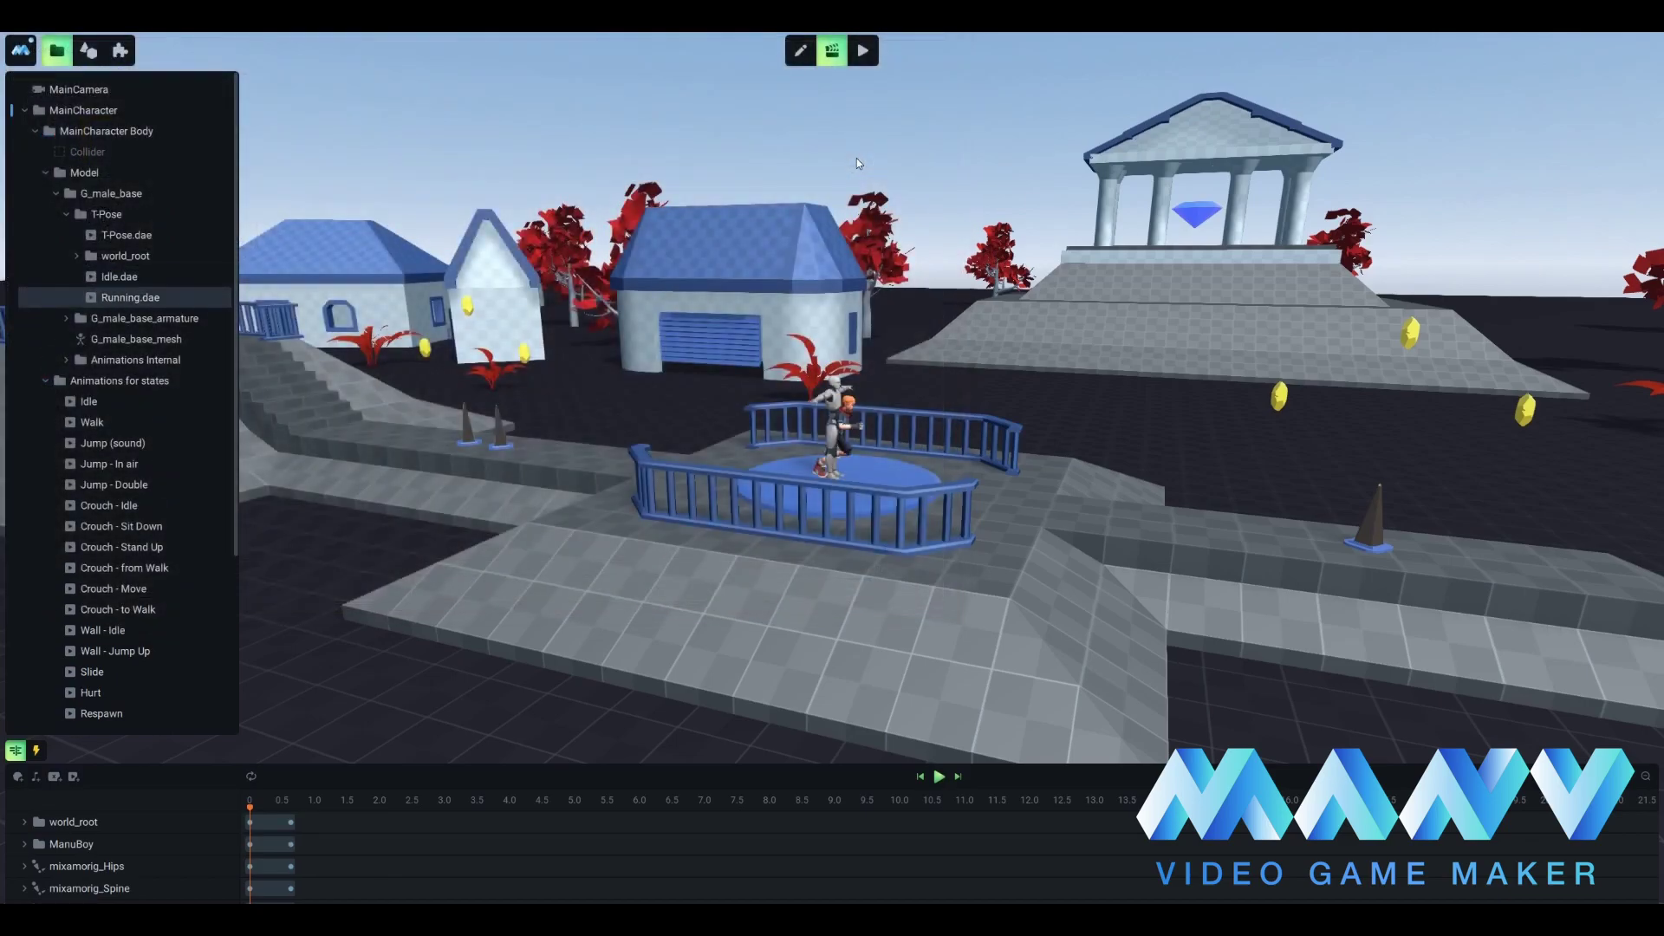
Import the Running Forward Flip and Floating animations onto the T-Pose model.
right_click(125, 216)
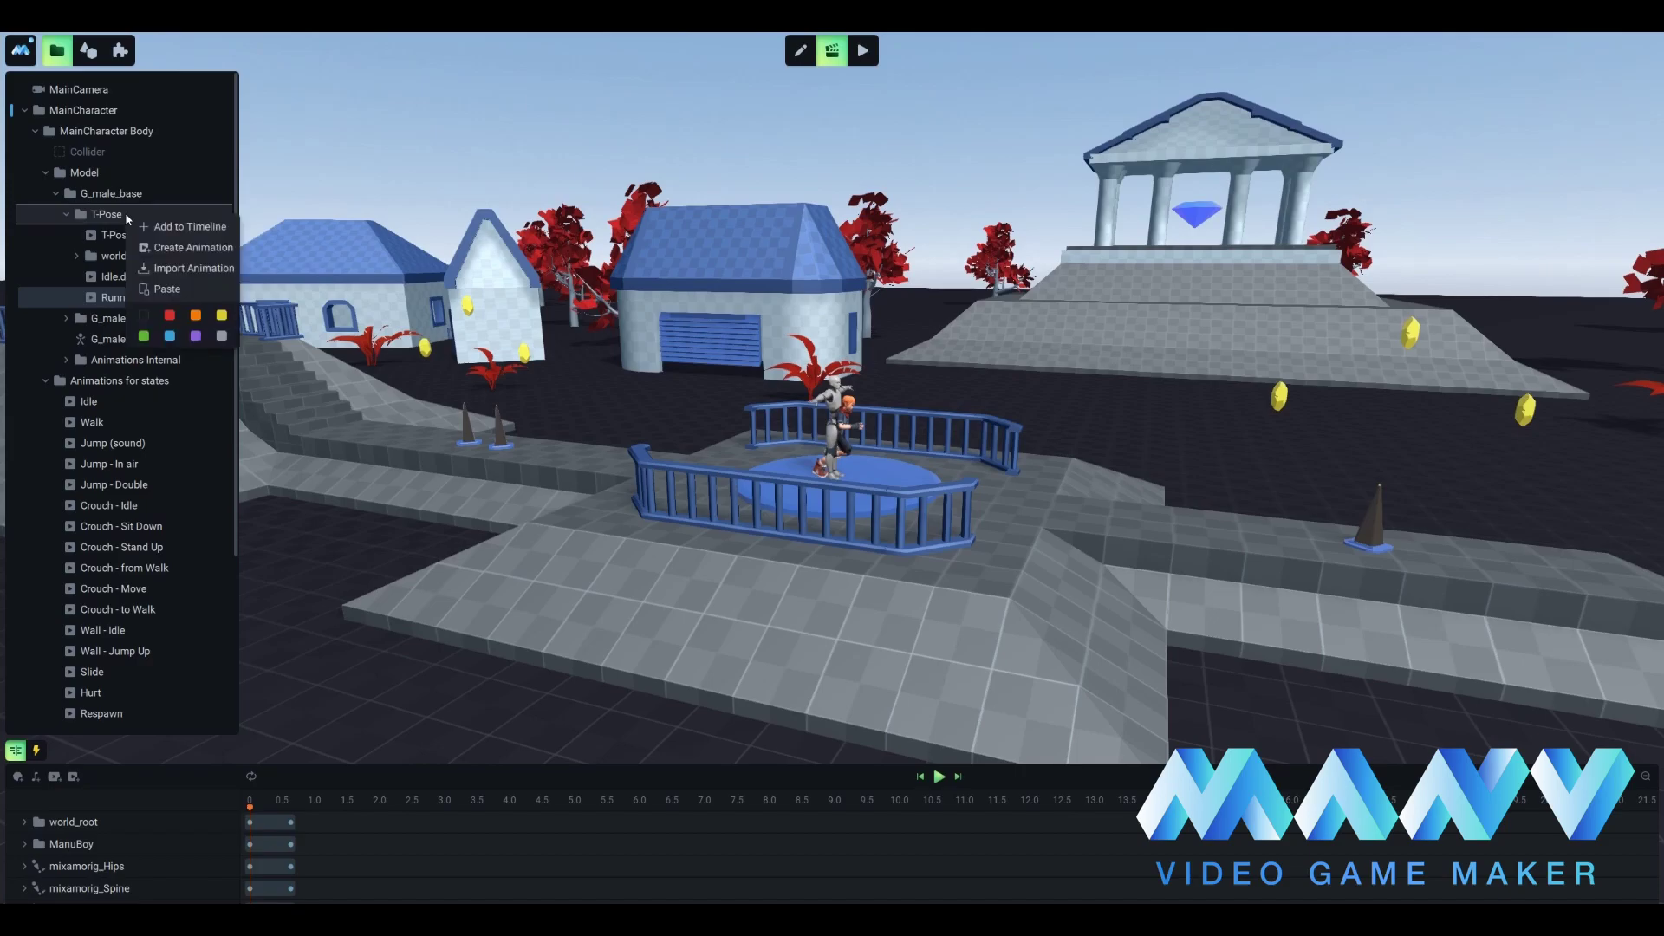
left_click(189, 268)
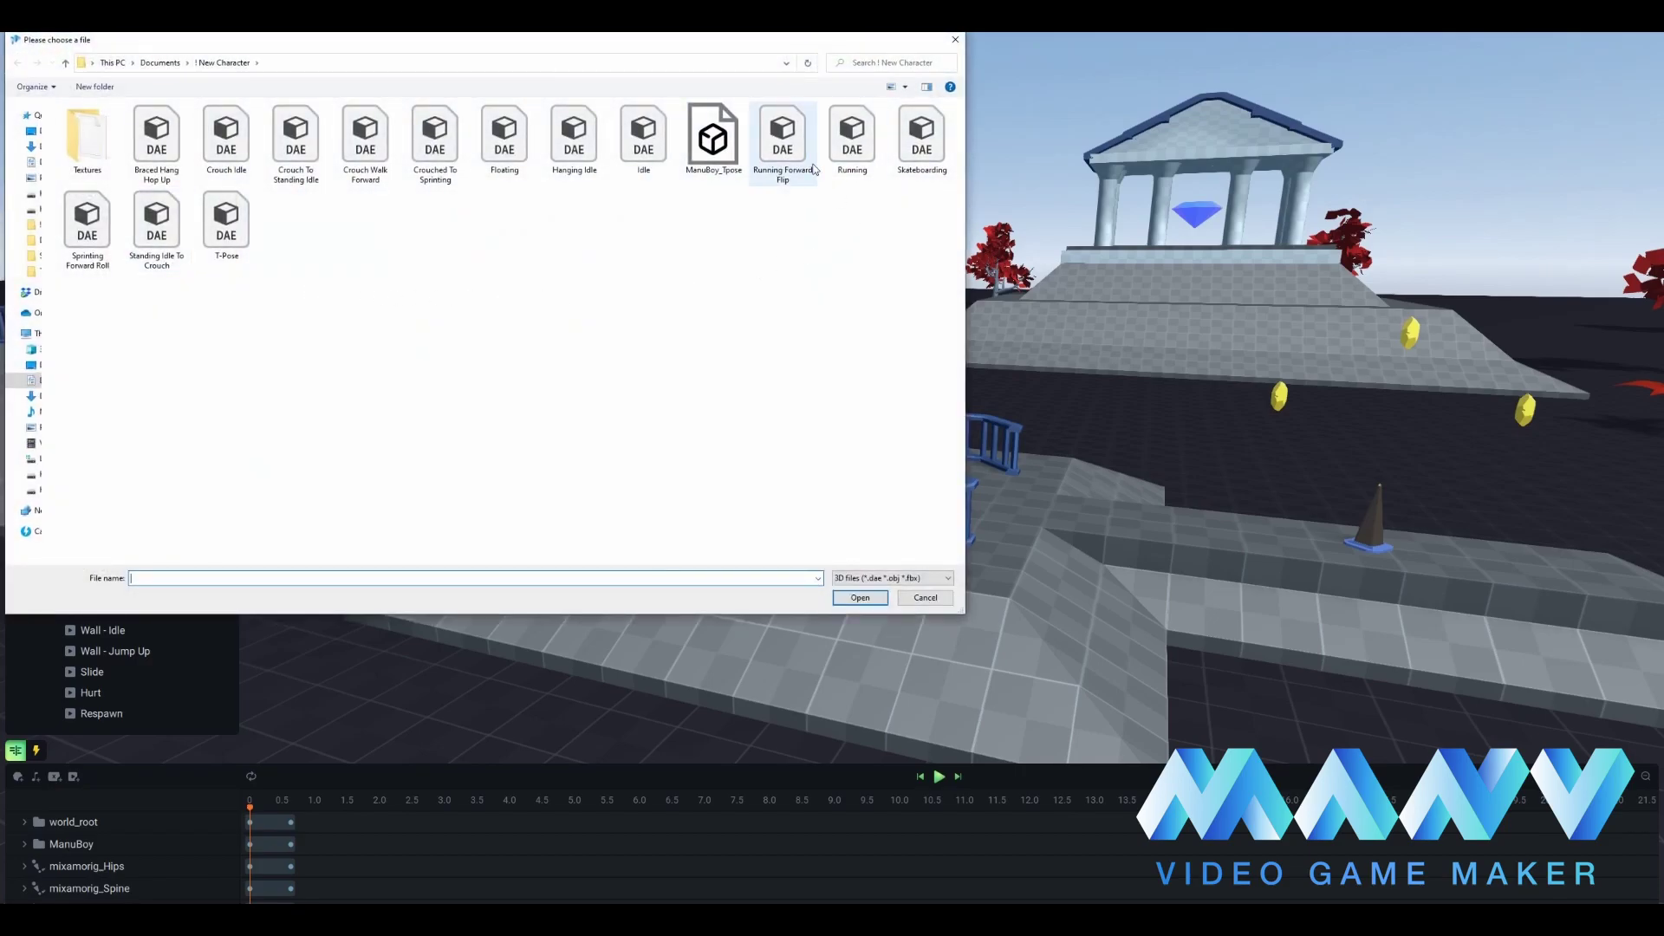
double_click(783, 143)
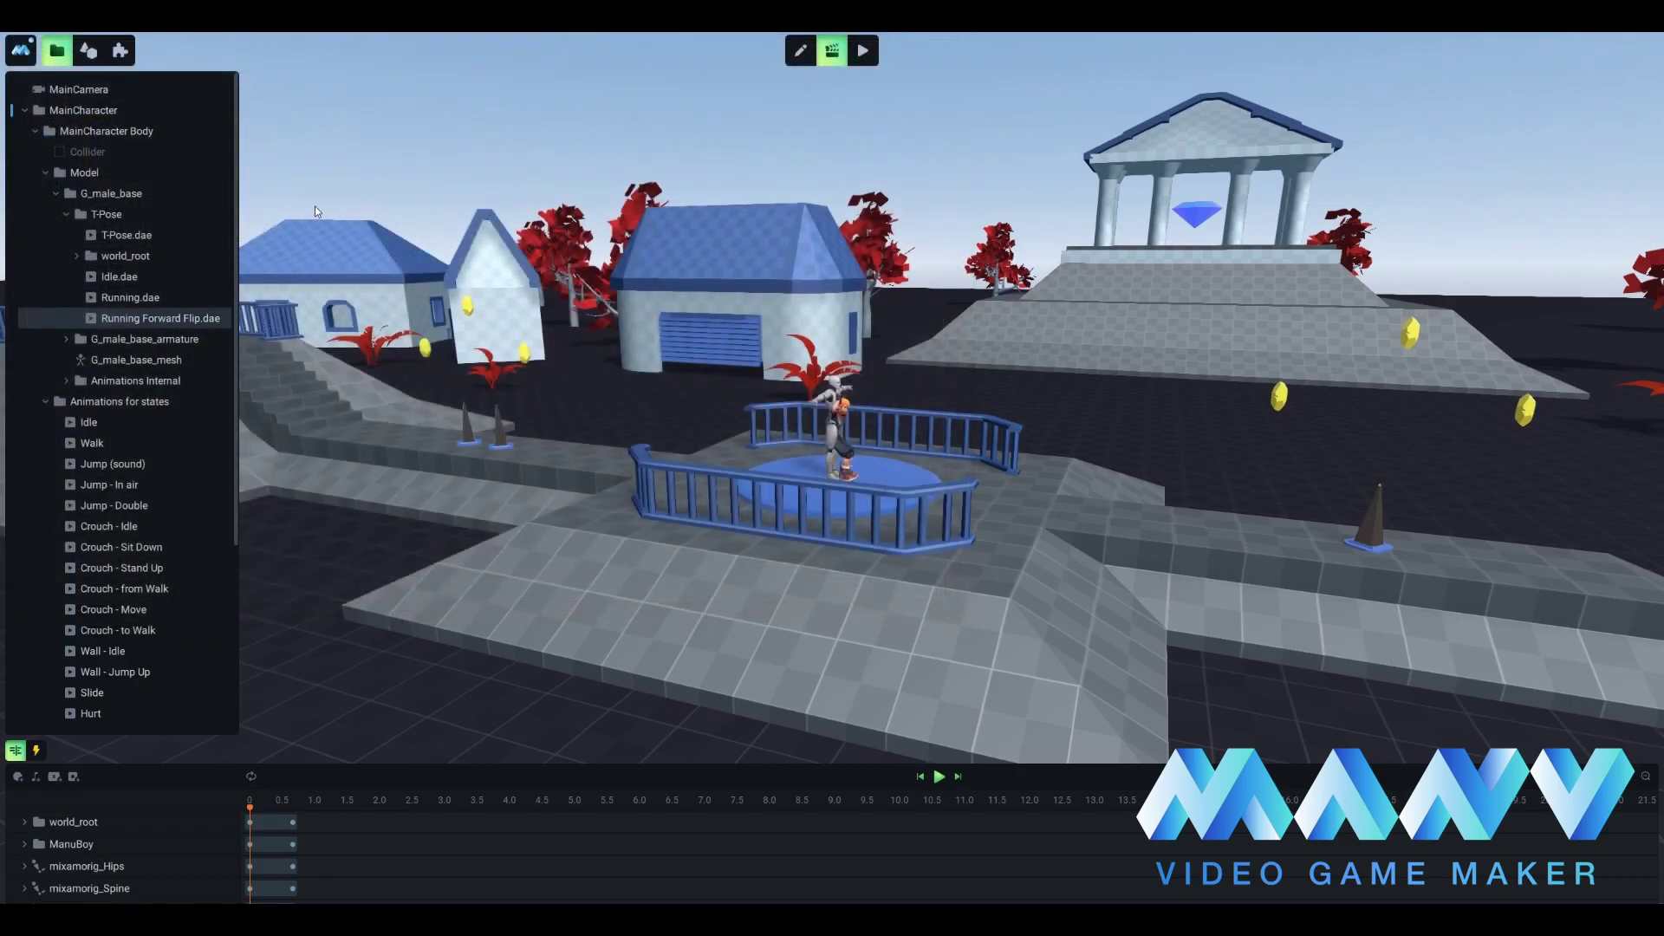
right_click(127, 213)
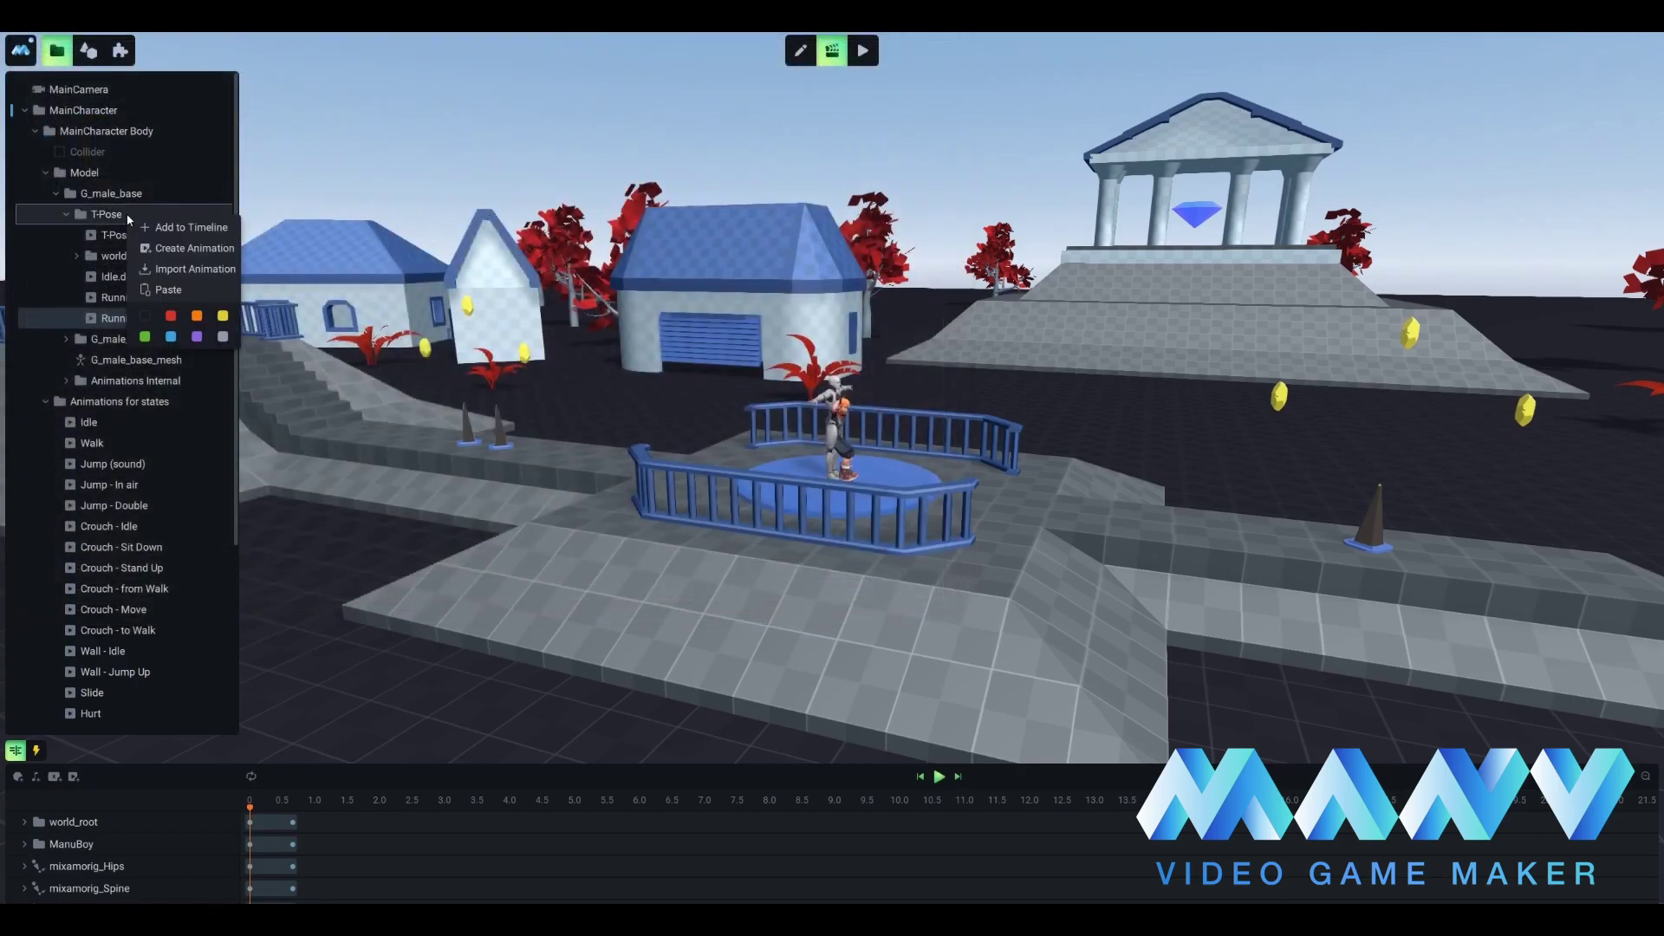
left_click(176, 269)
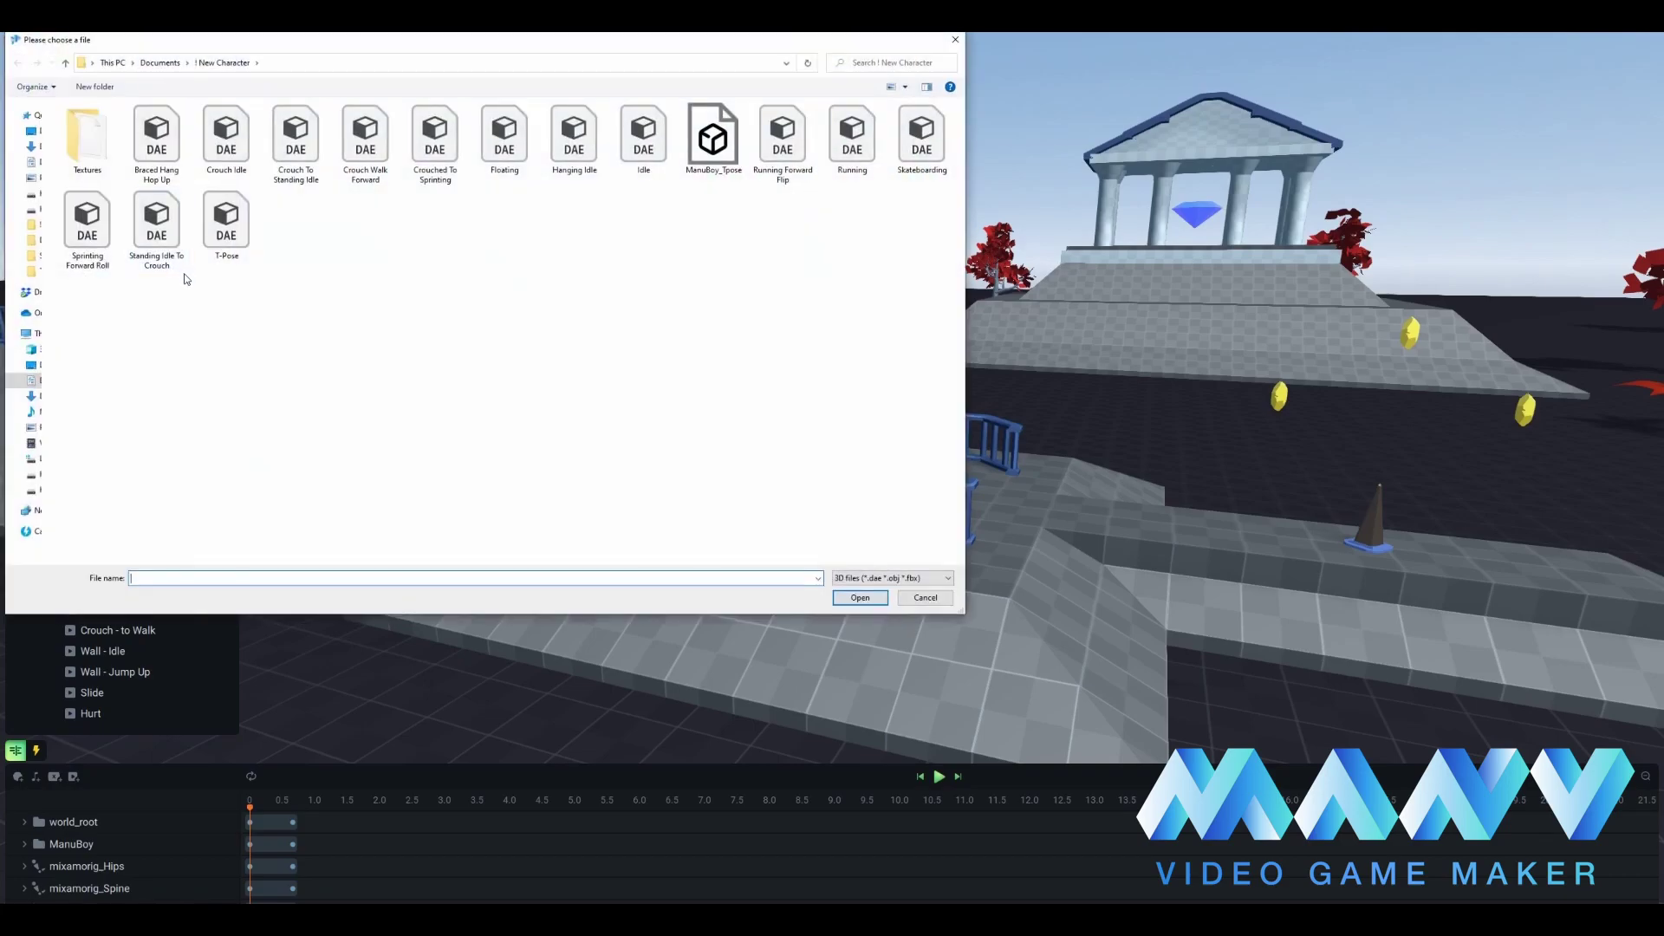
double_click(516, 153)
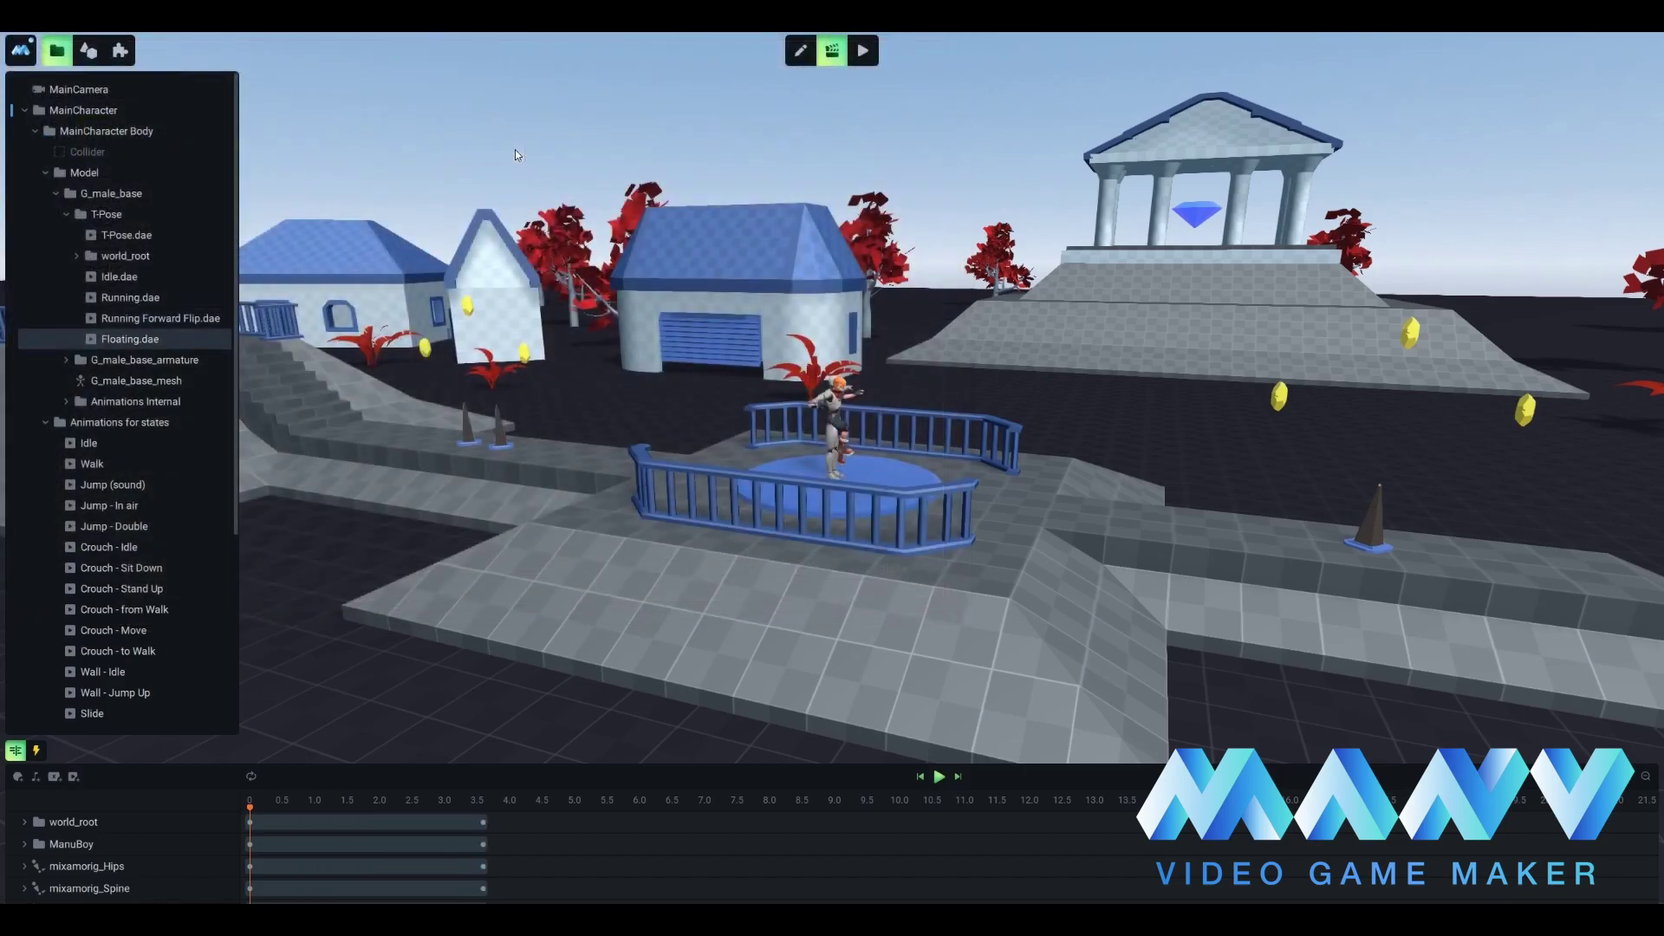
left_click(138, 278)
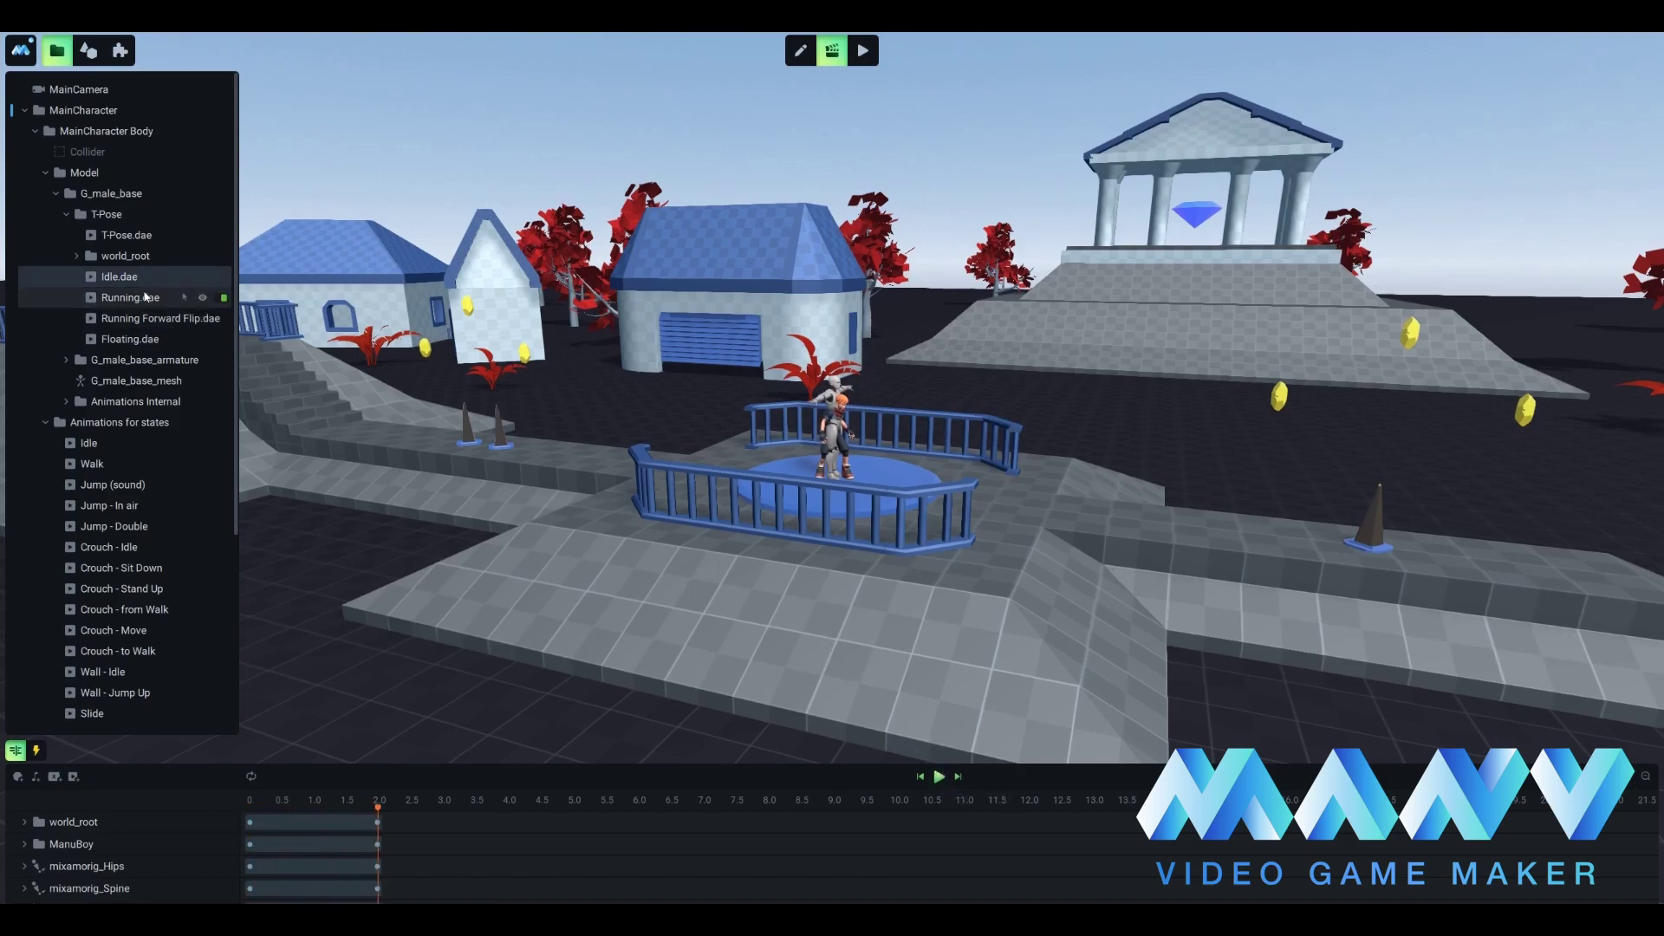
left_click(122, 300)
left_click(939, 775)
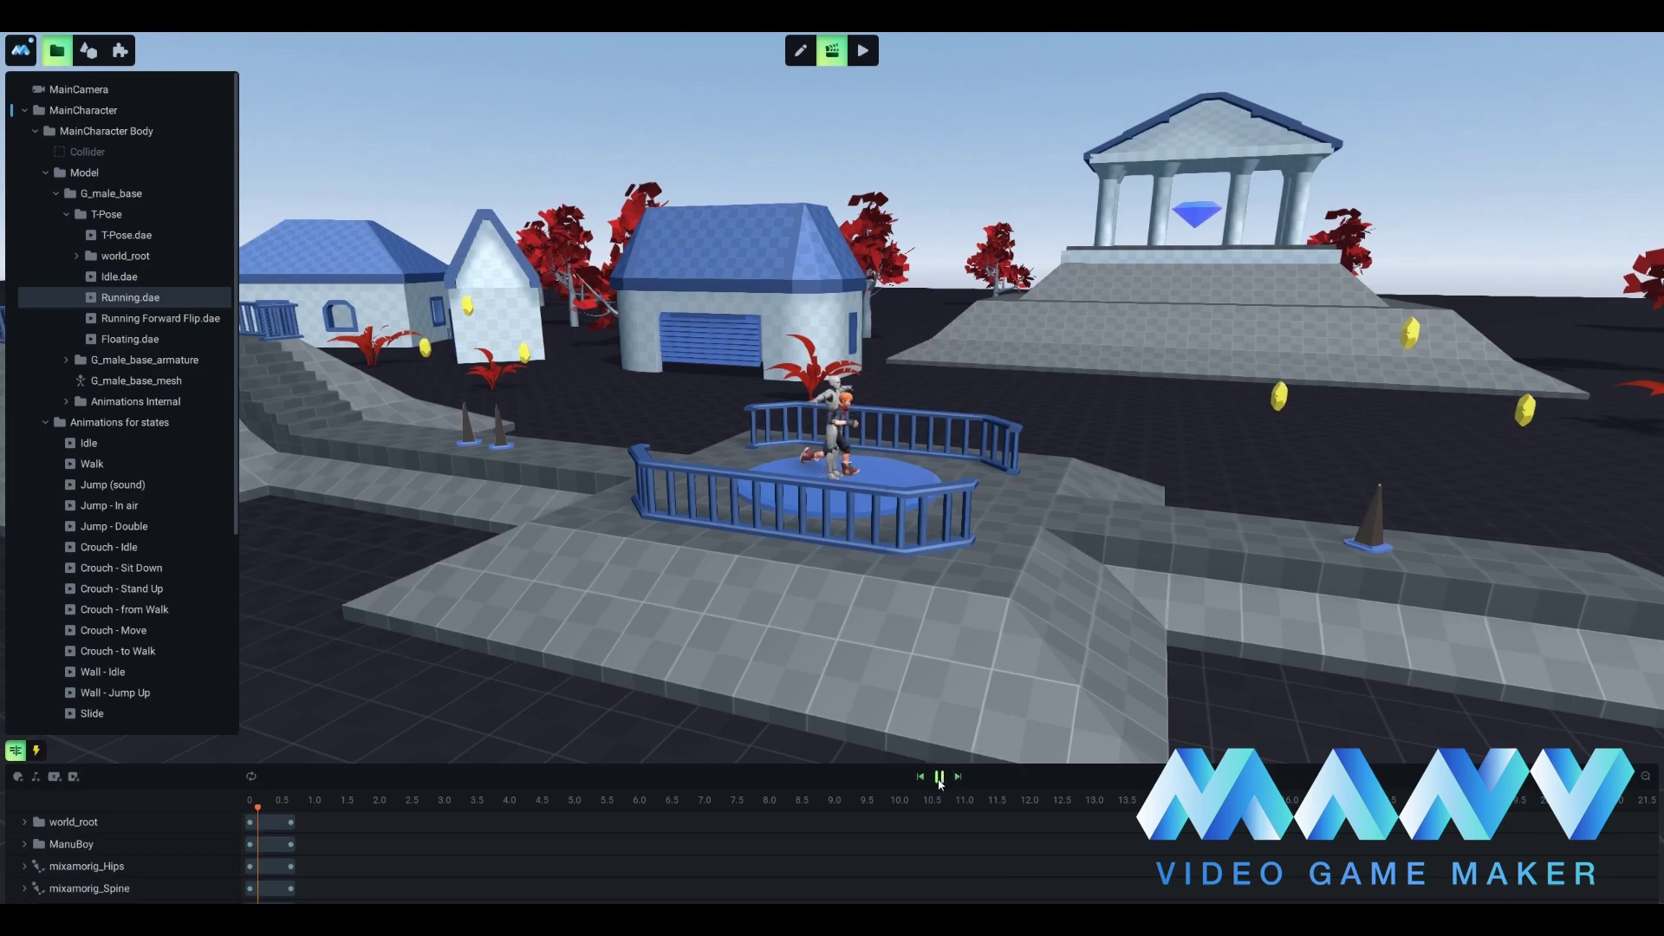
left_click(150, 326)
left_click(939, 776)
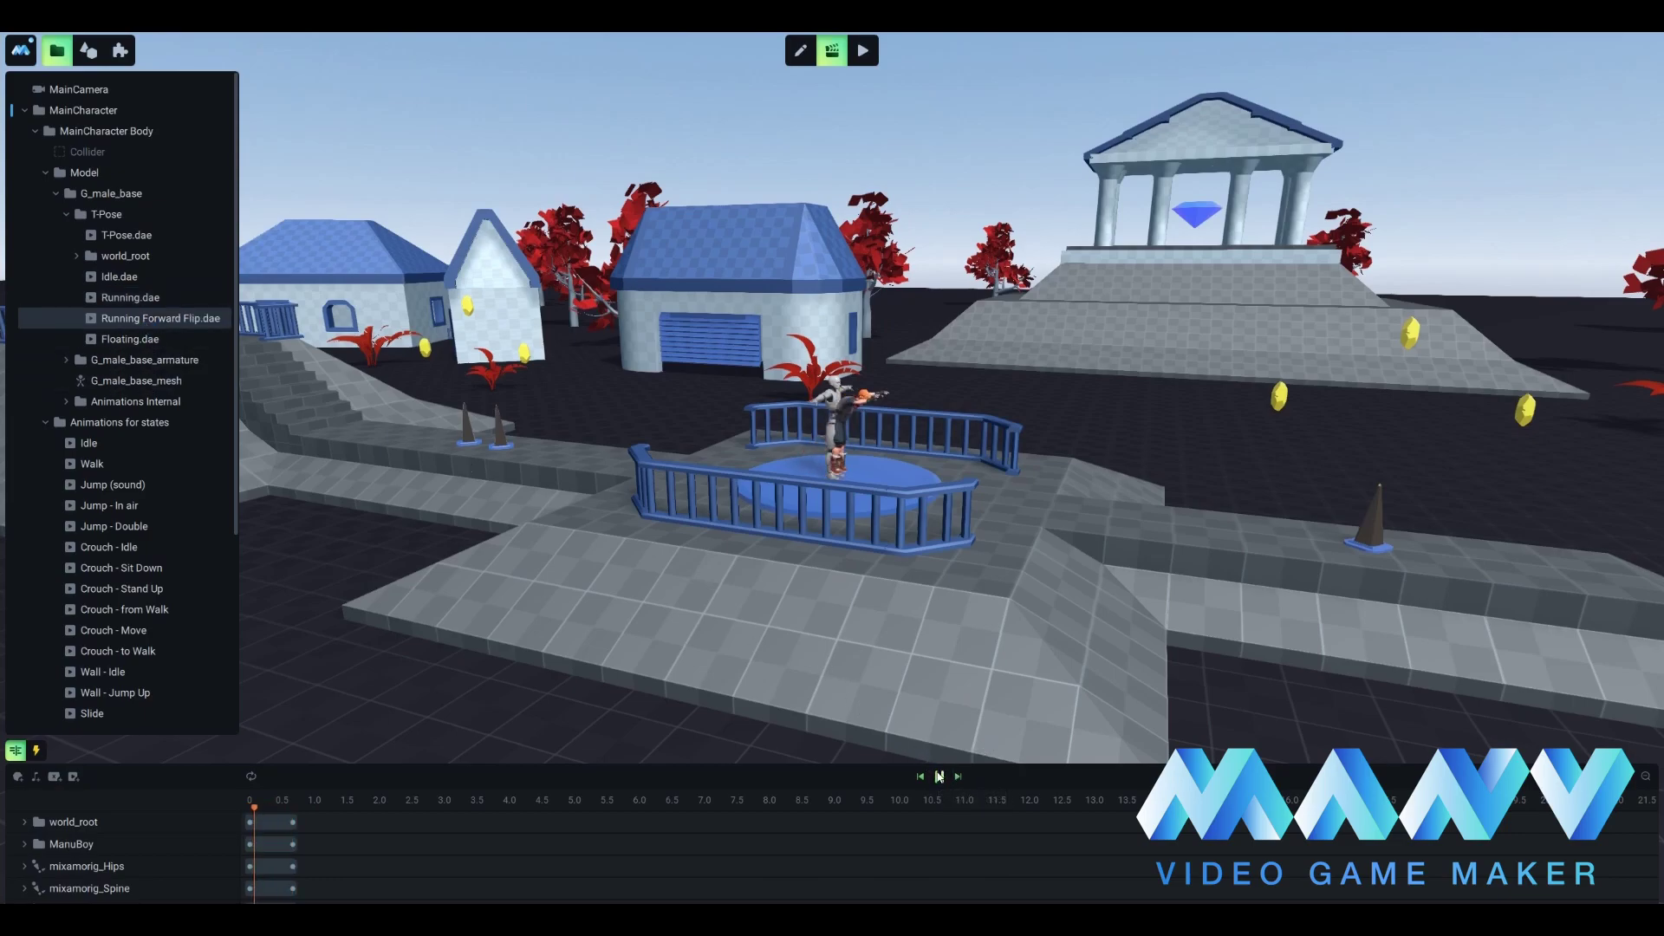
left_click(130, 339)
left_click(939, 776)
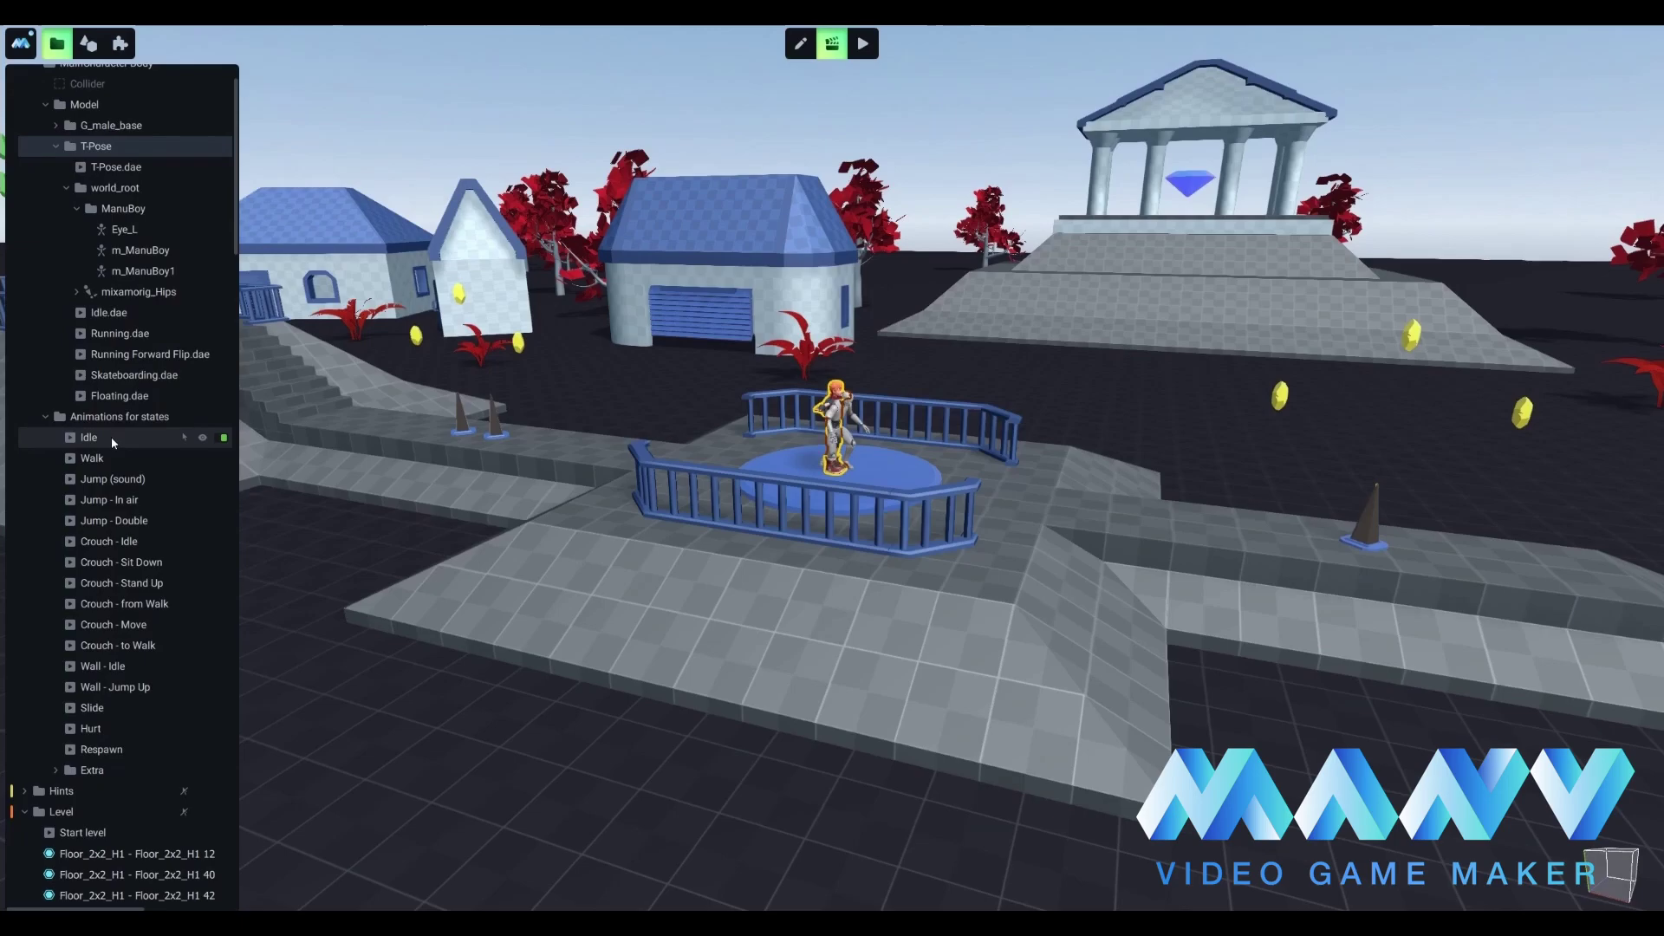
Replace the Idle state's anim_idle clip with T-Pose's Idle.dae on the animation track.
left_click(111, 443)
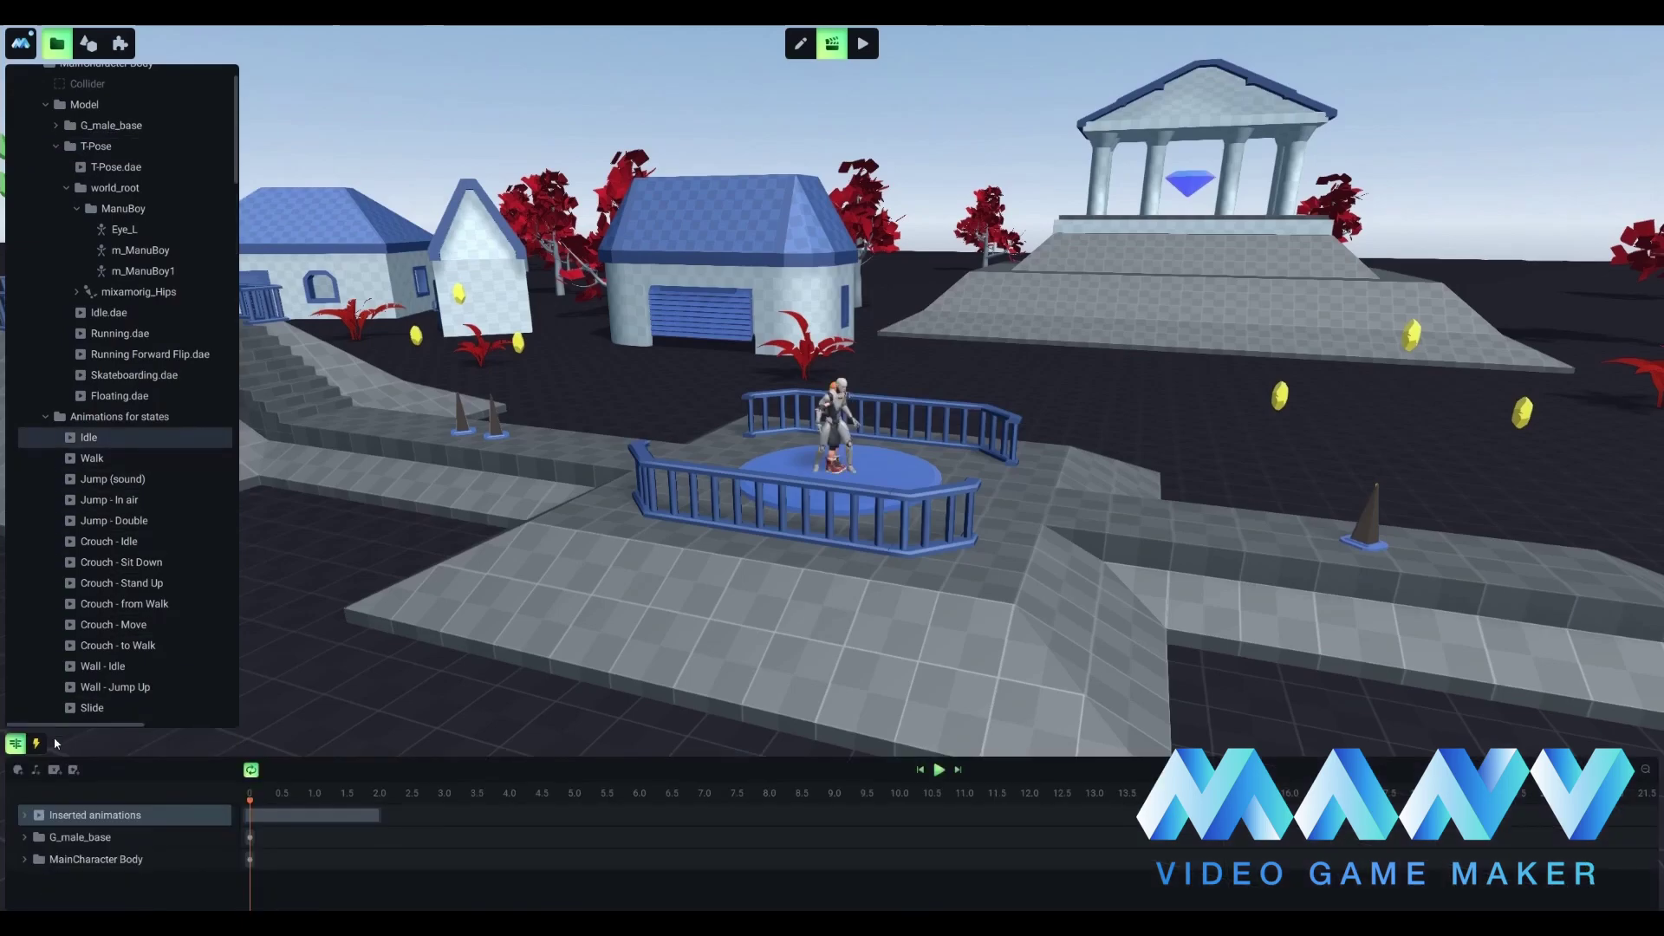
left_click(24, 815)
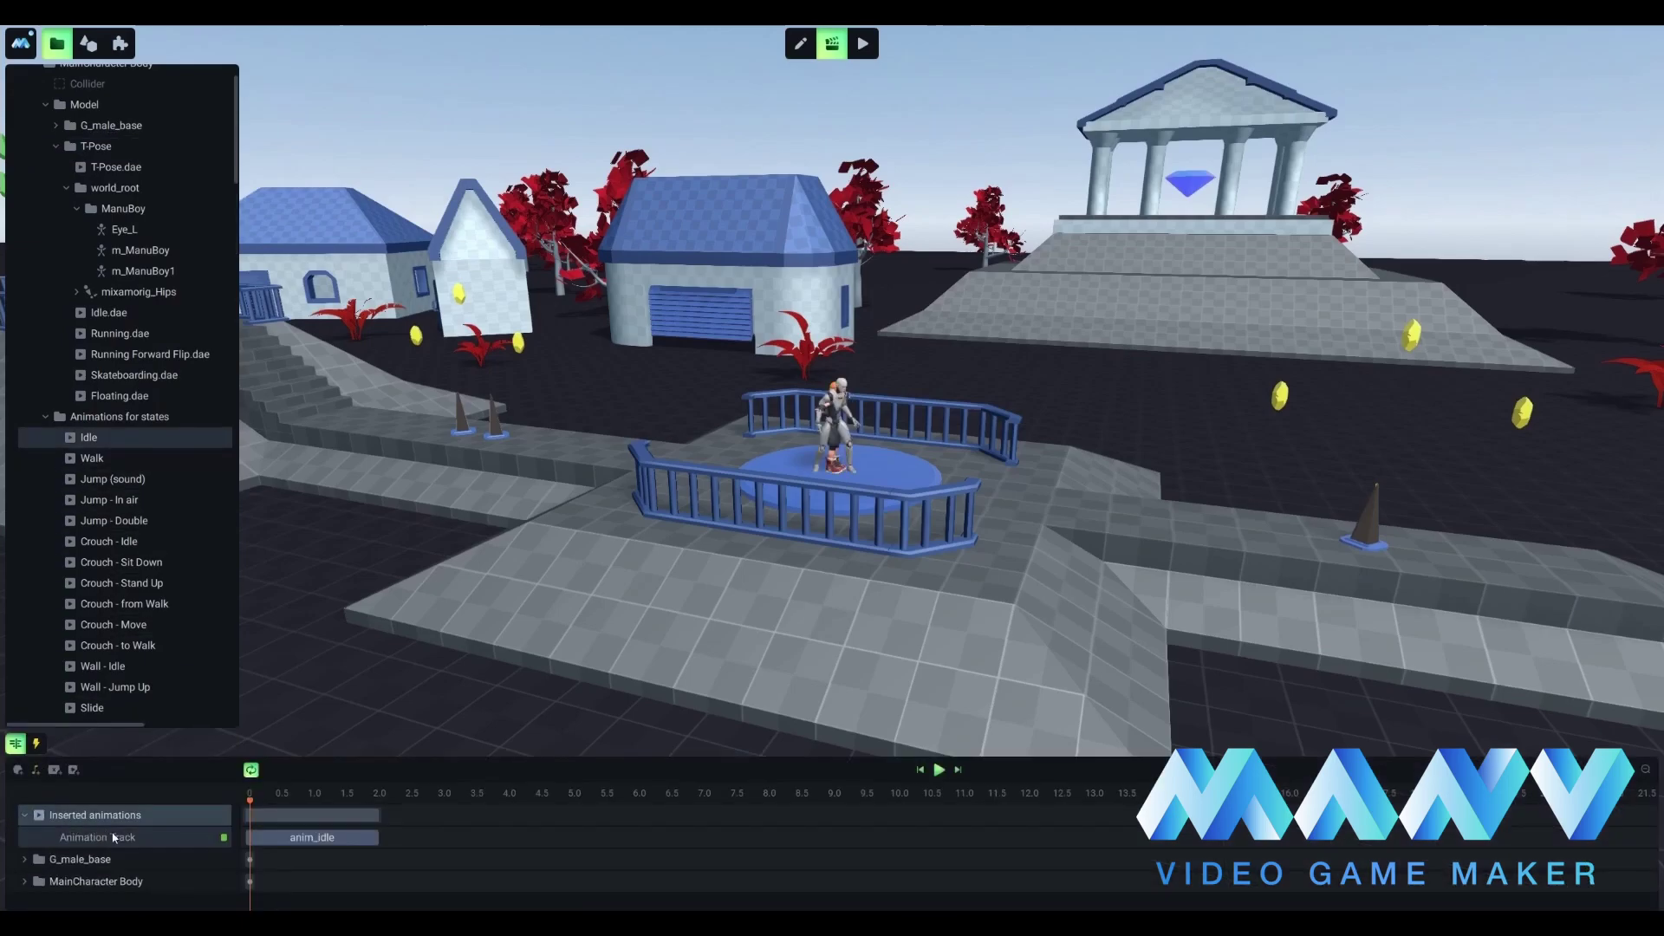
right_click(316, 839)
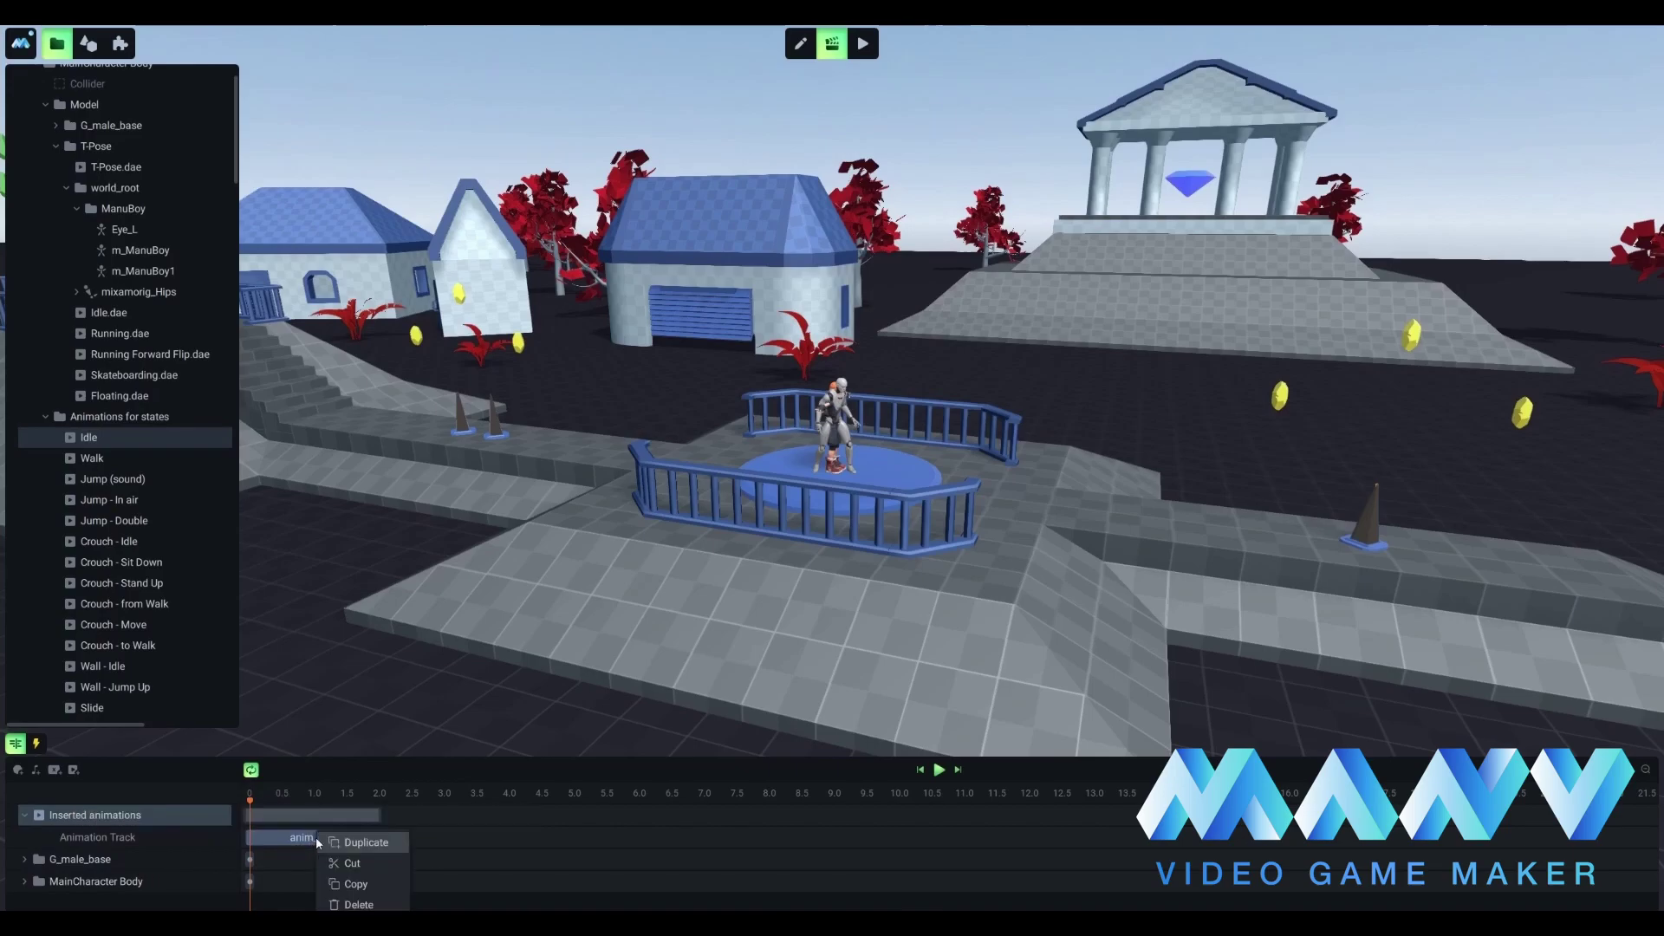
left_click(358, 905)
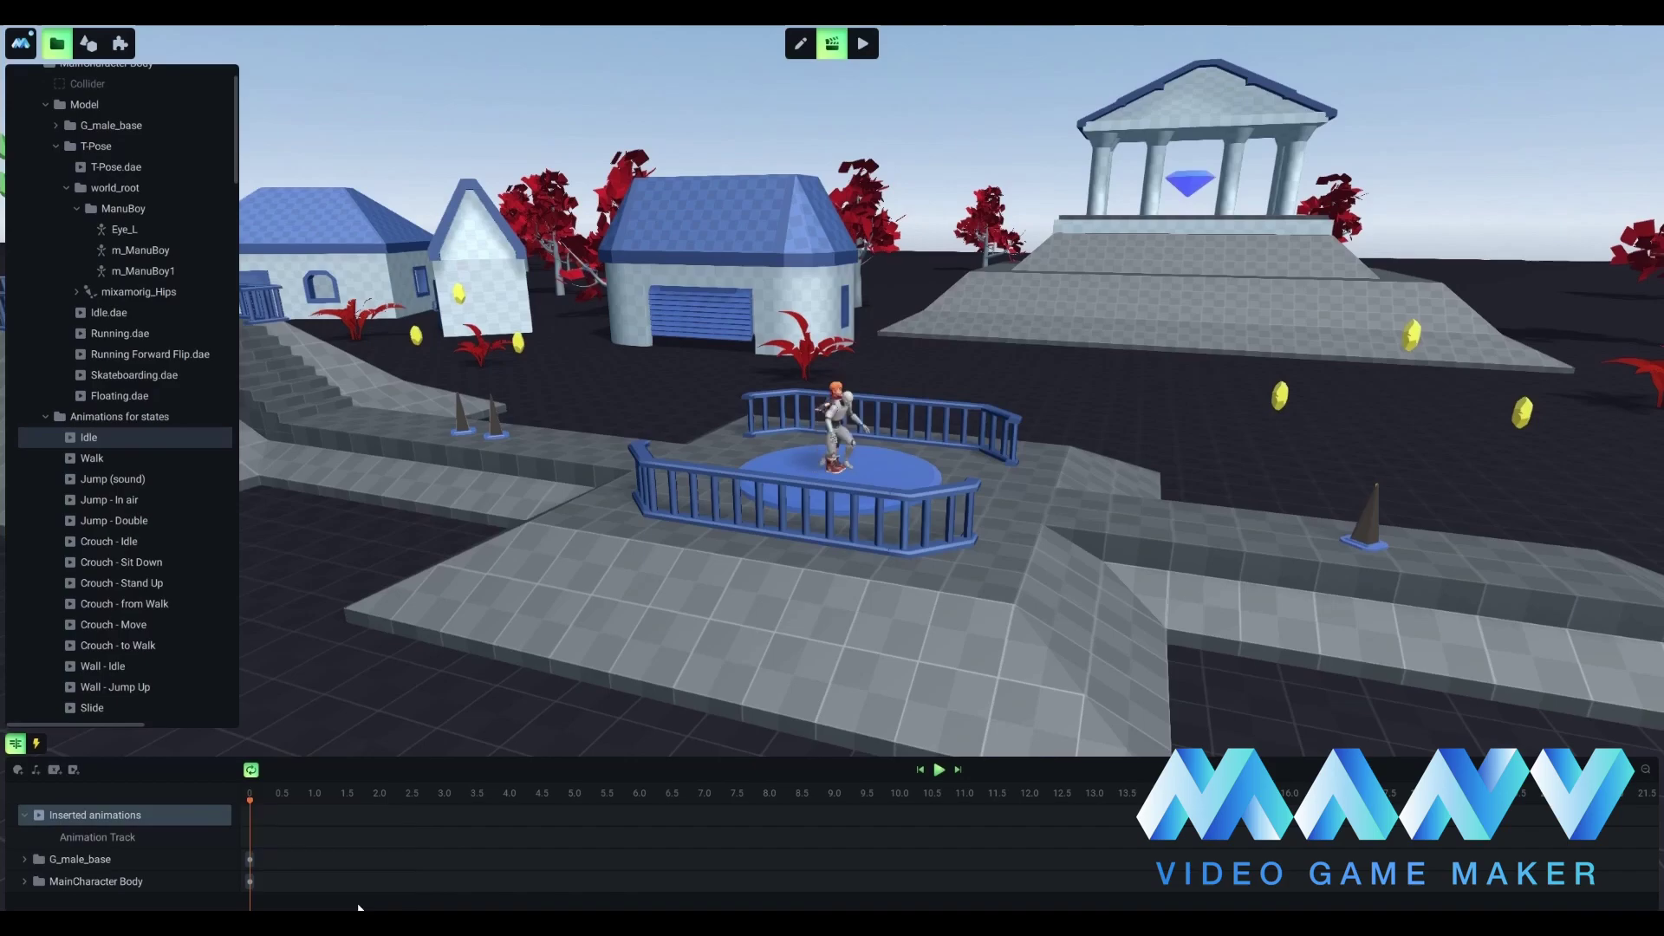
right_click(270, 843)
left_click(268, 840)
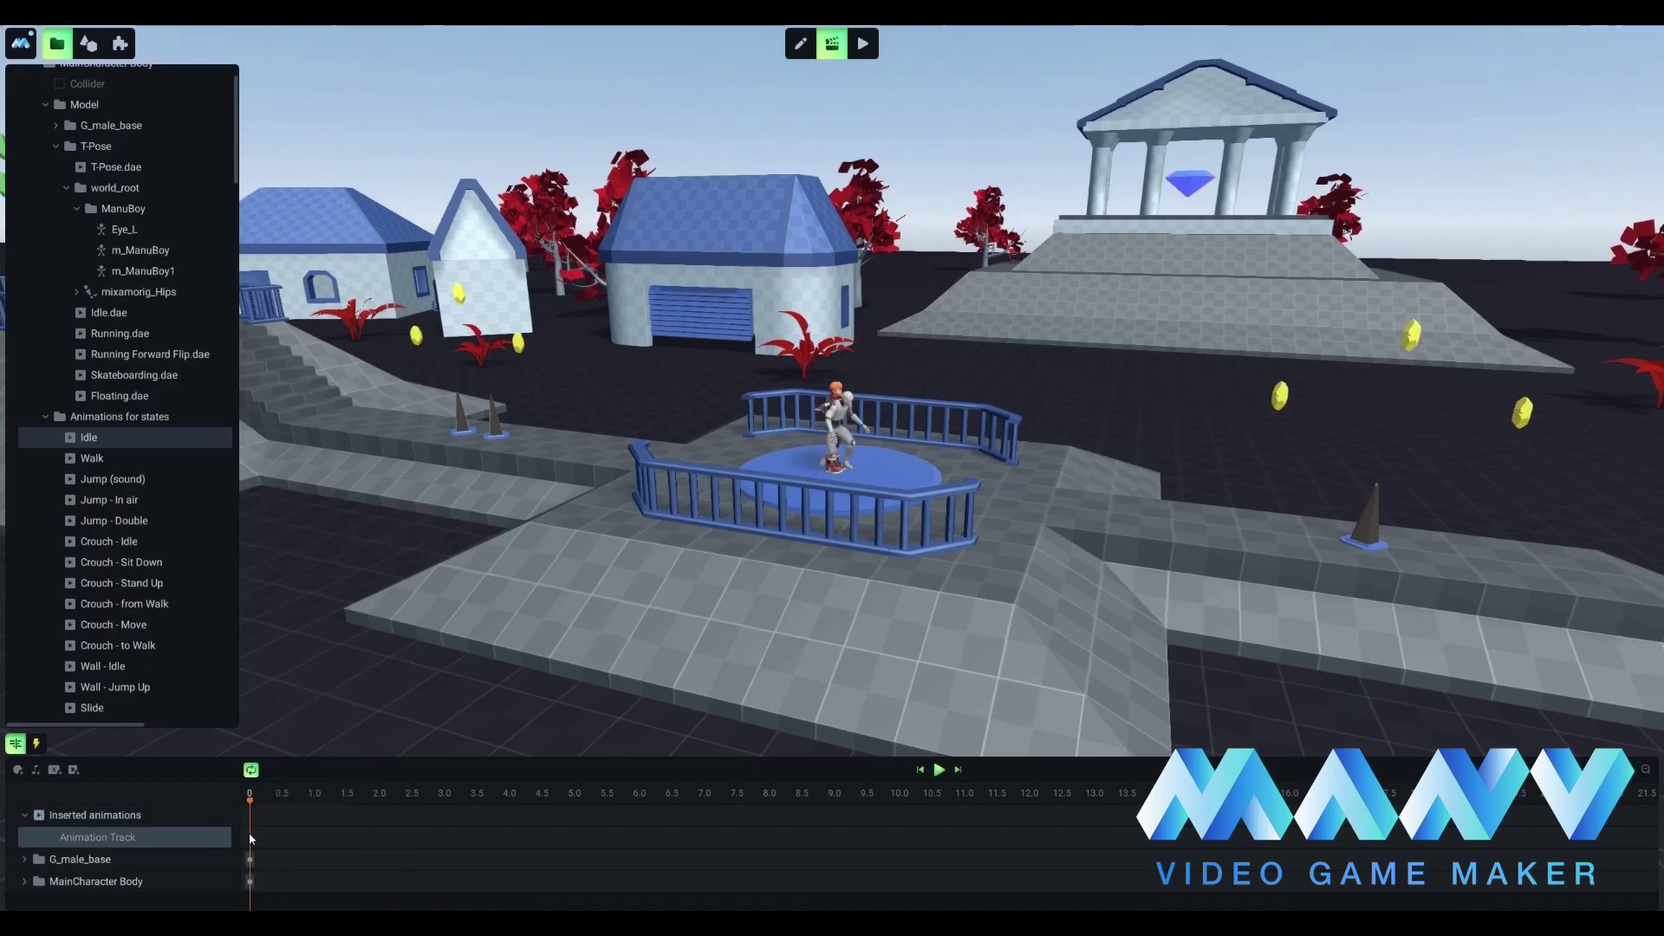
right_click(249, 836)
mouse_move(319, 697)
mouse_move(451, 699)
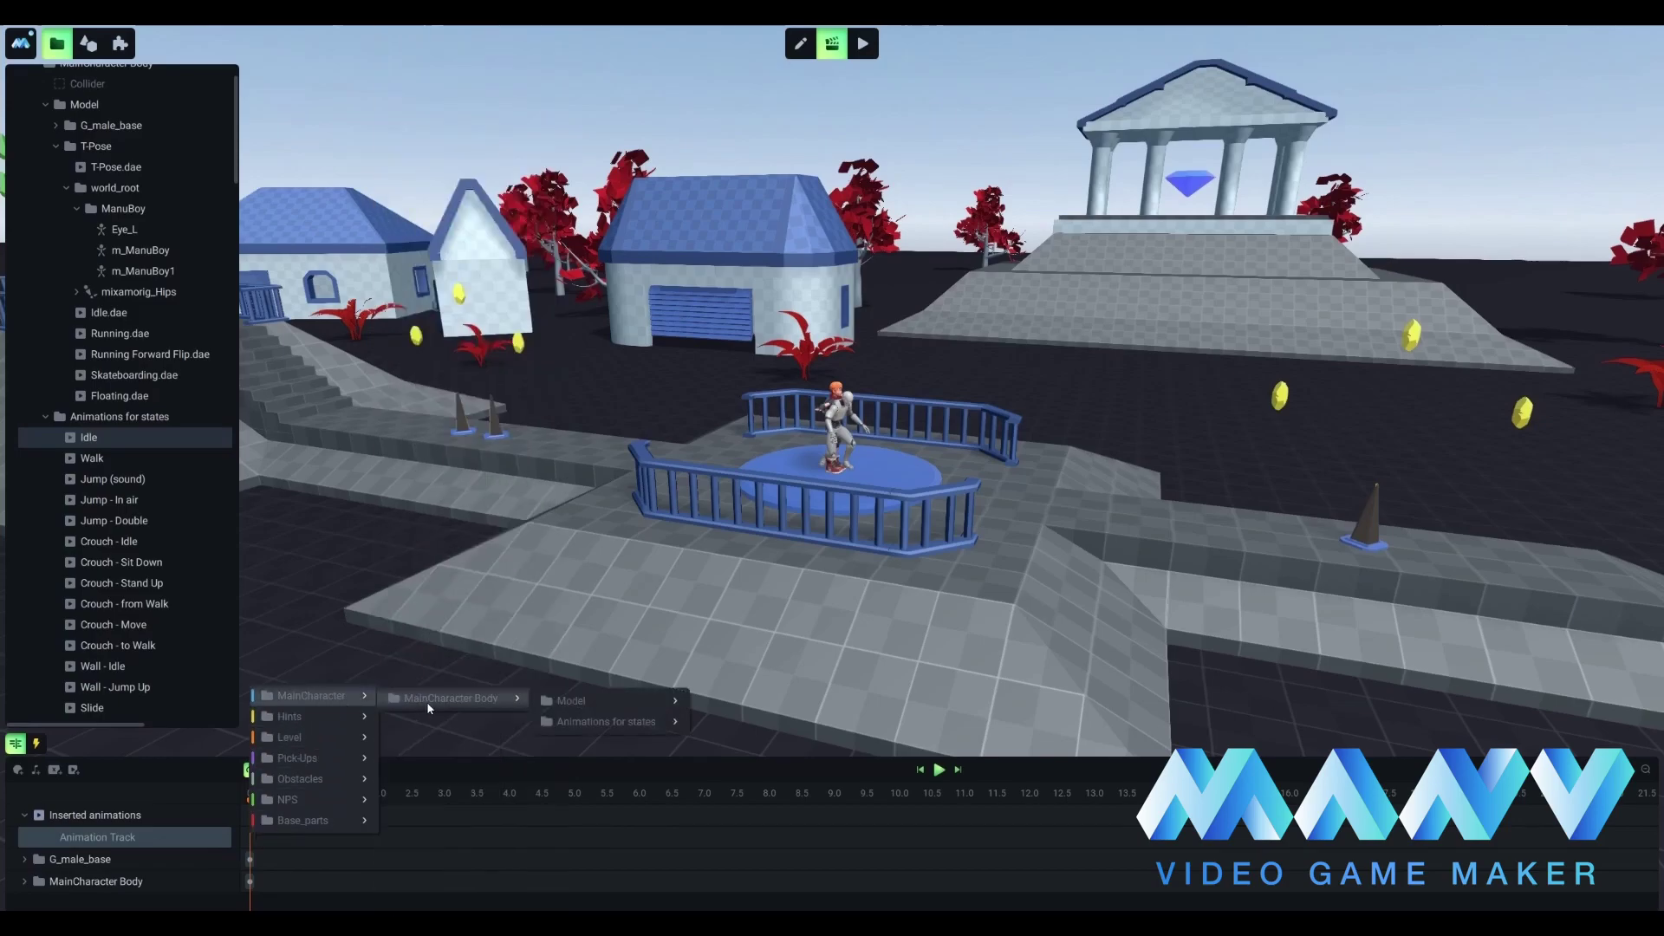
mouse_move(537, 704)
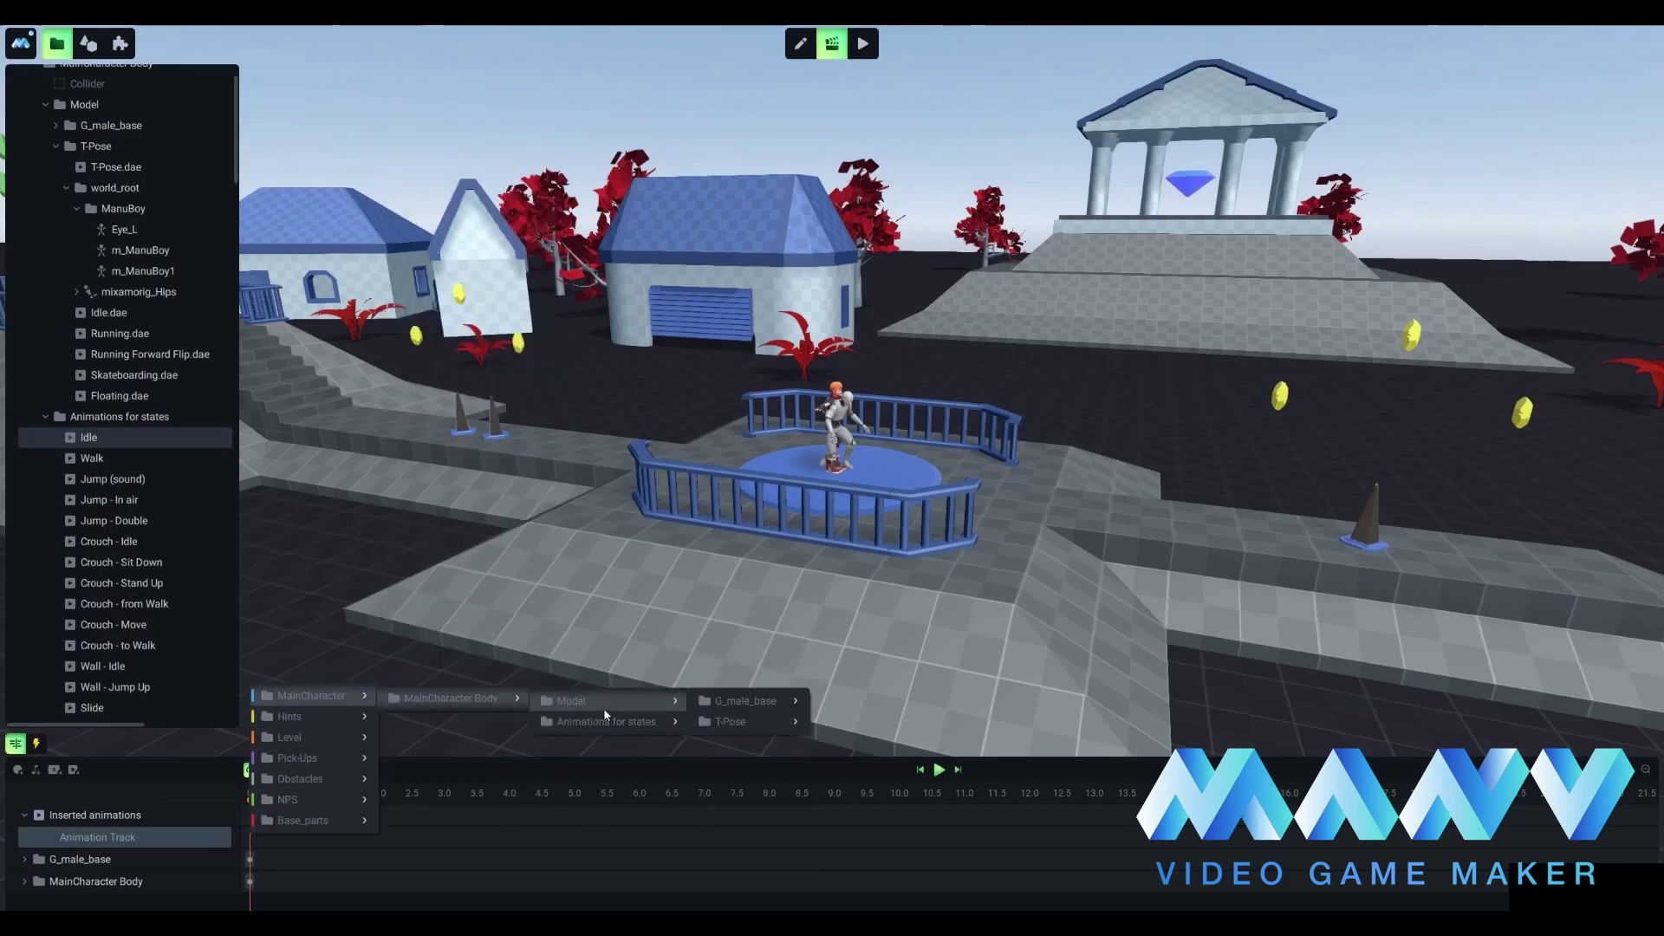
mouse_move(735, 709)
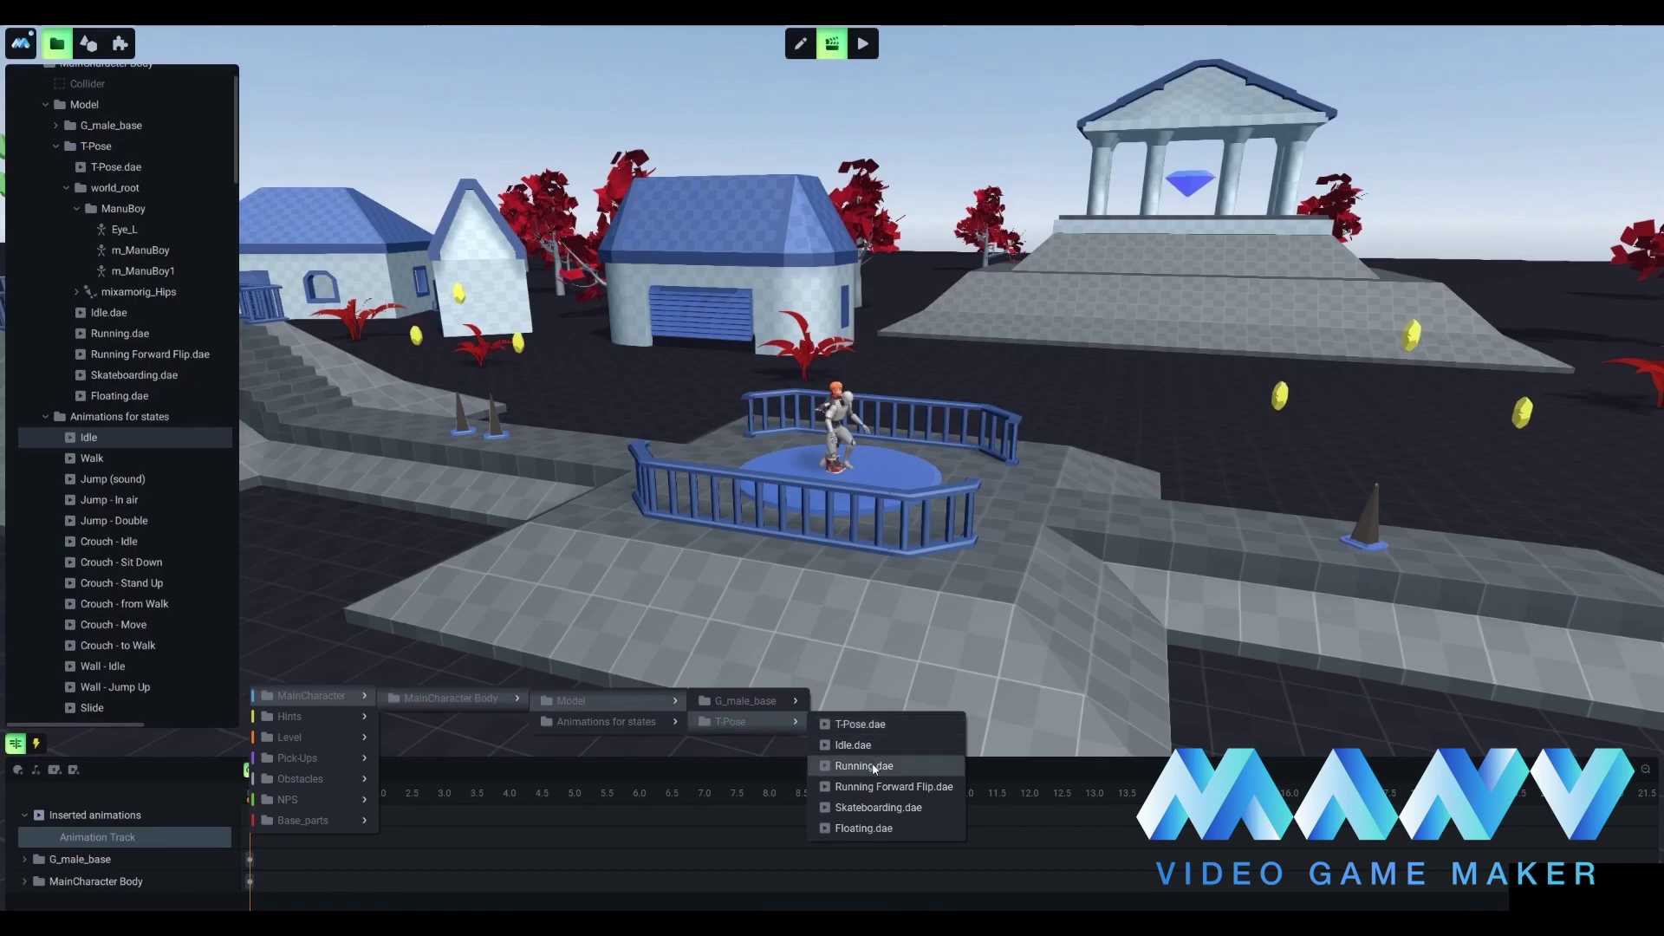
left_click(872, 746)
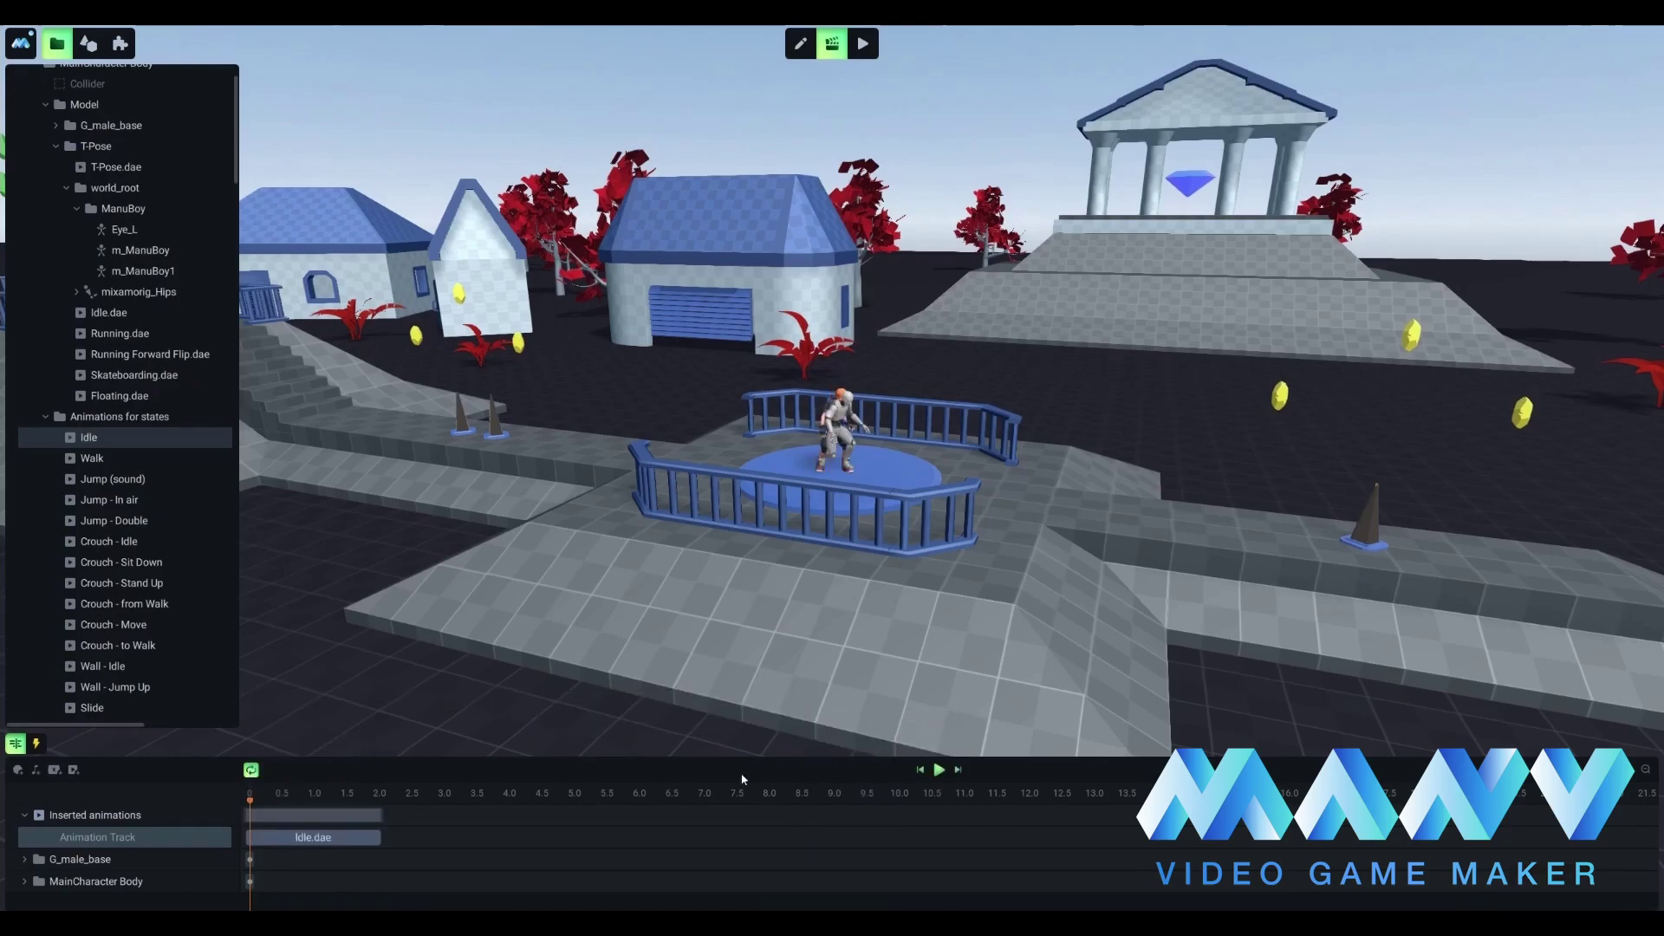
Retarget the Idle state's G_male_base track to the T-Pose model.
right_click(100, 864)
mouse_move(144, 750)
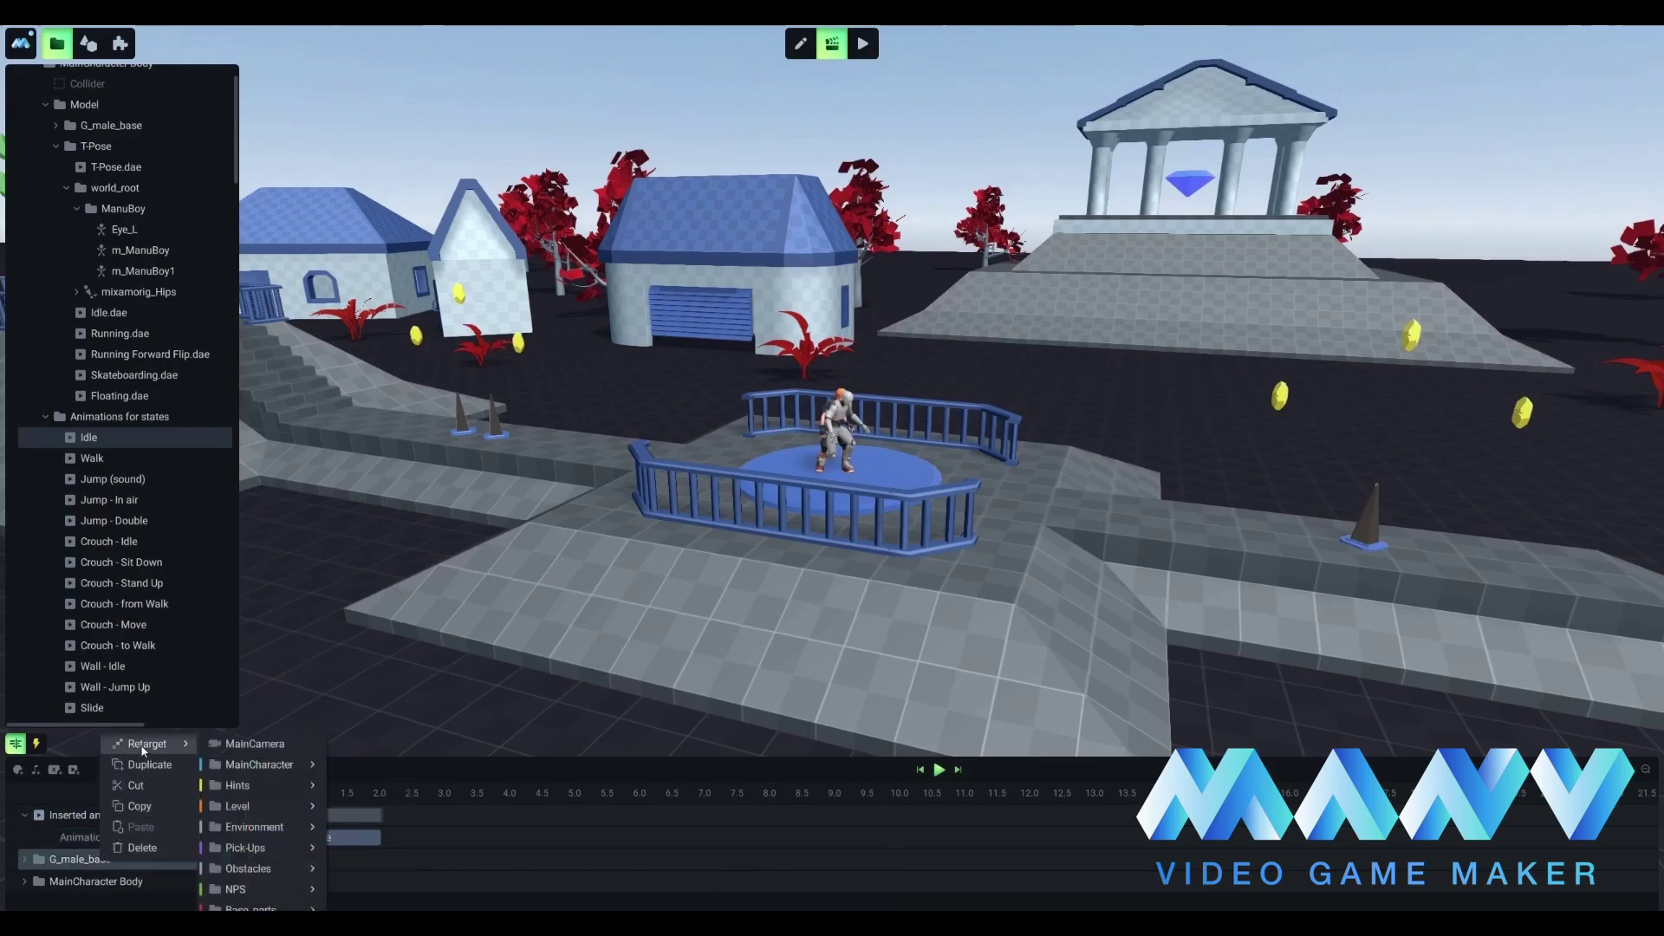
mouse_move(260, 765)
mouse_move(399, 767)
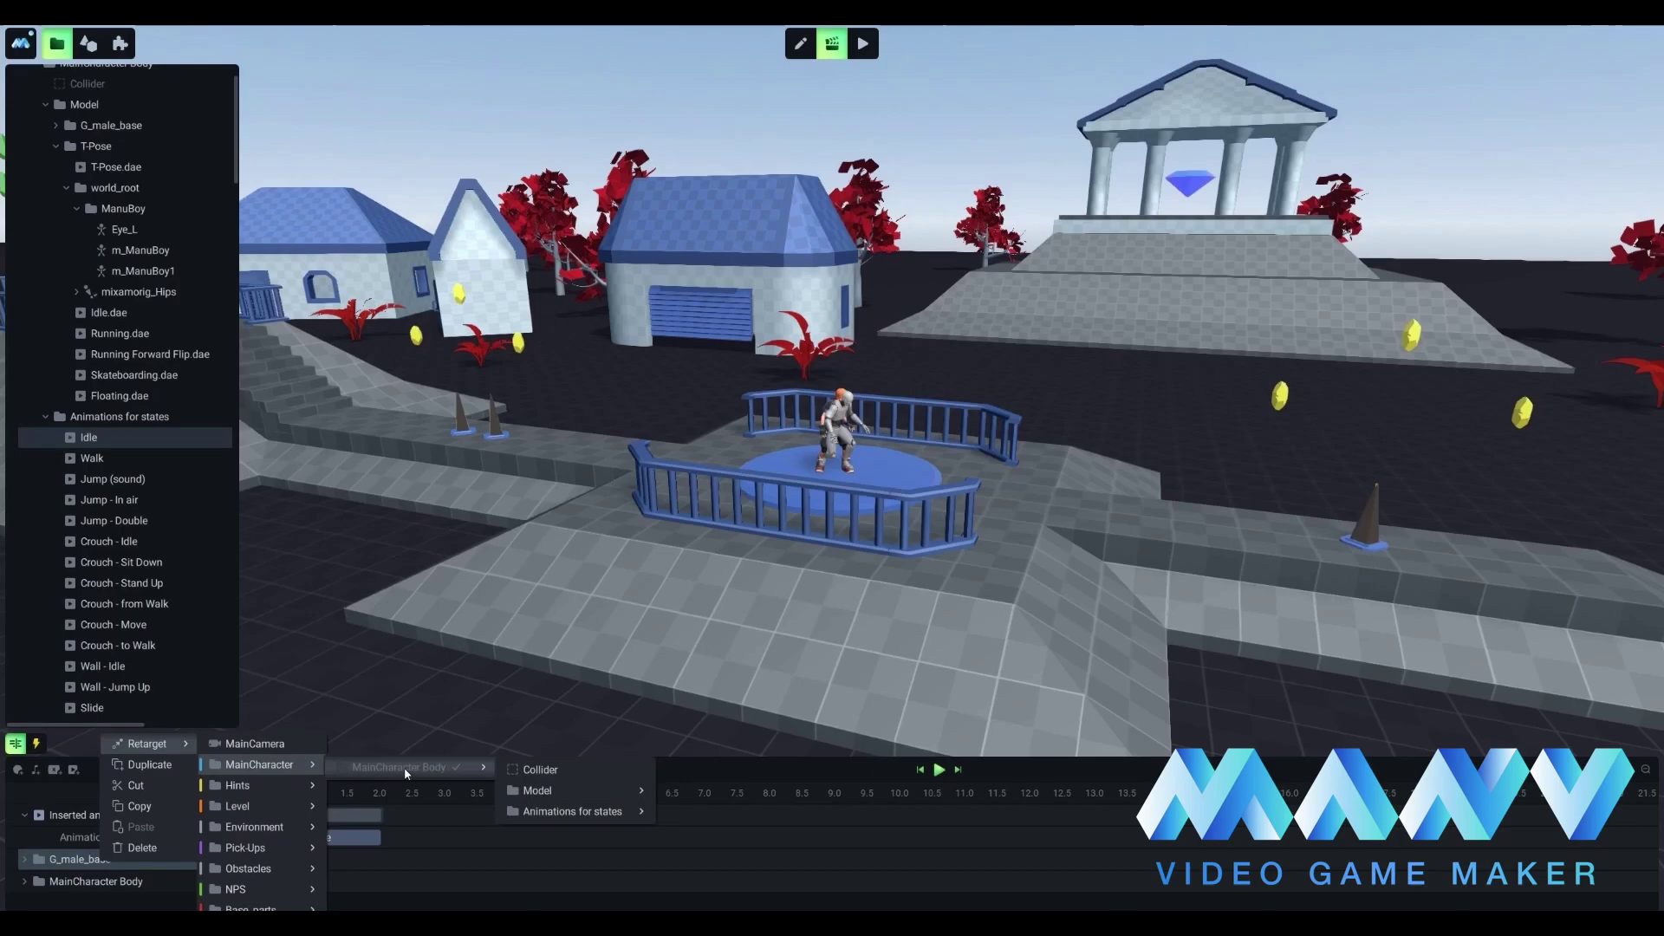
mouse_move(548, 792)
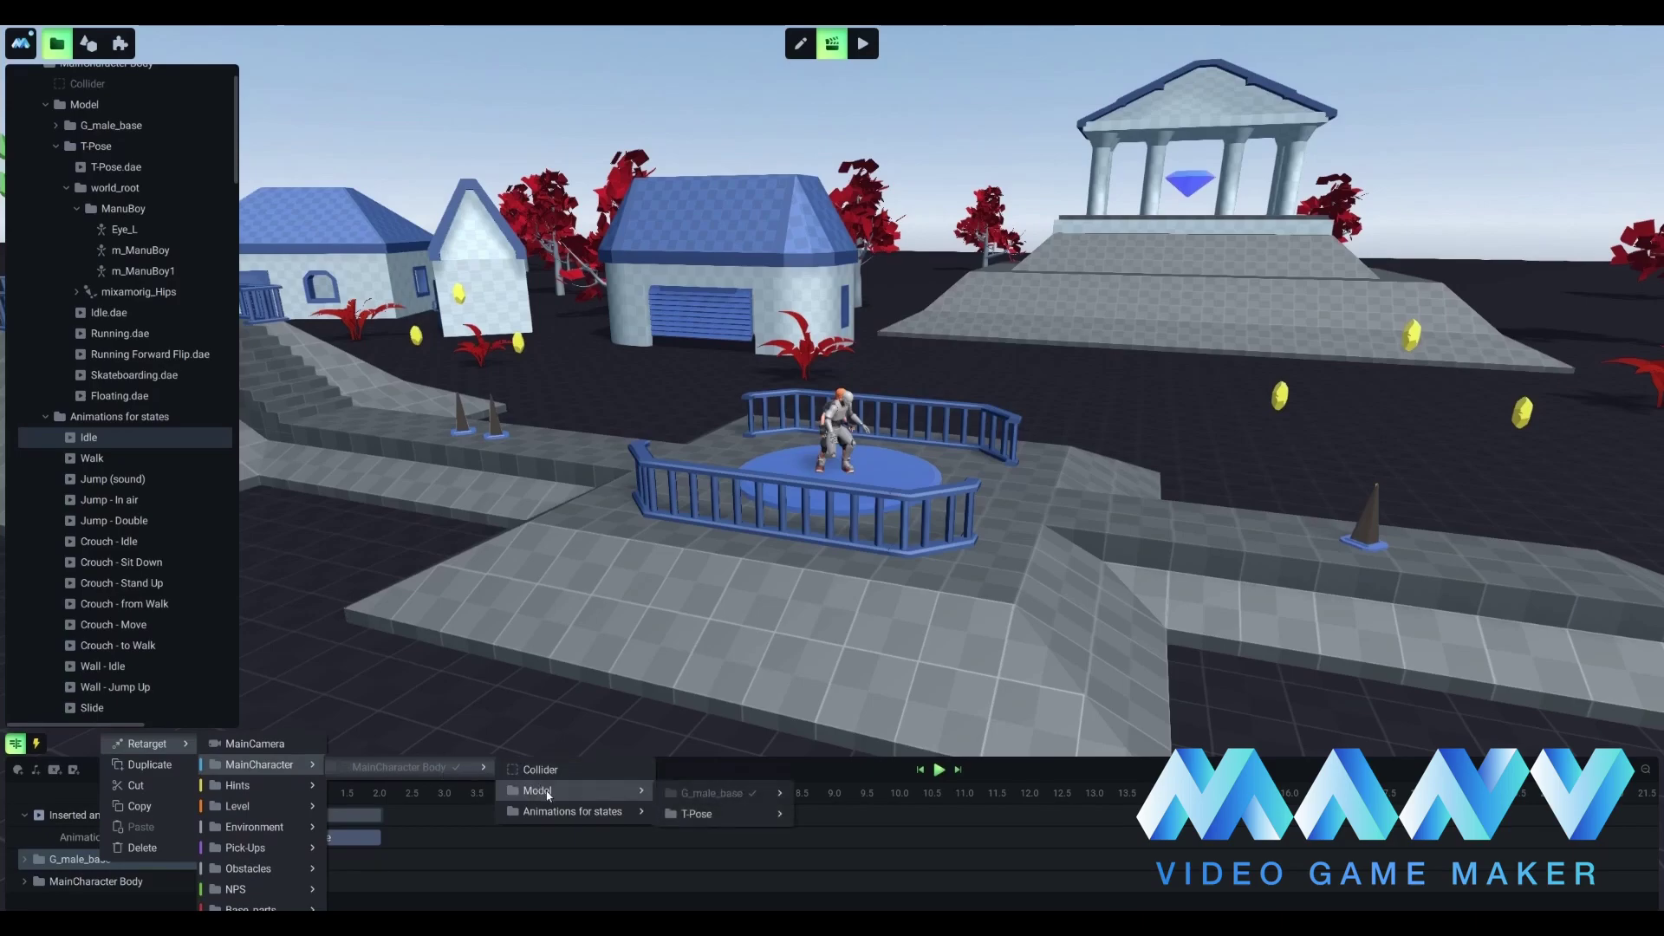
left_click(731, 815)
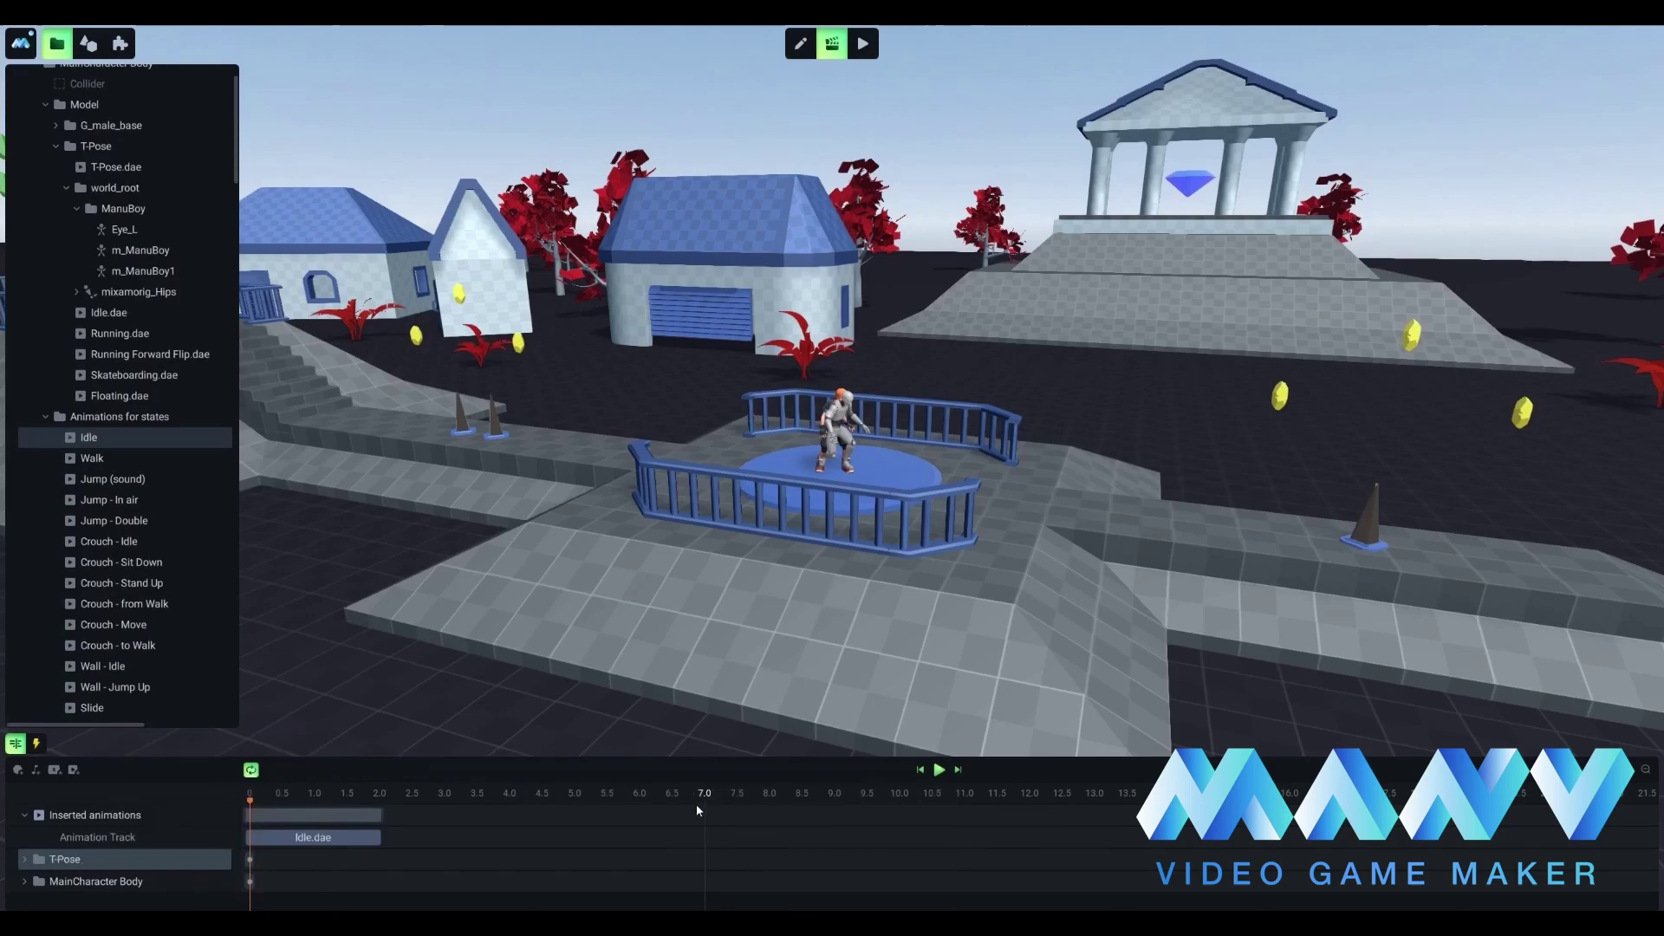
Replace the Walk state's anim_walk clip with T-Pose's Running.dae.
left_click(119, 460)
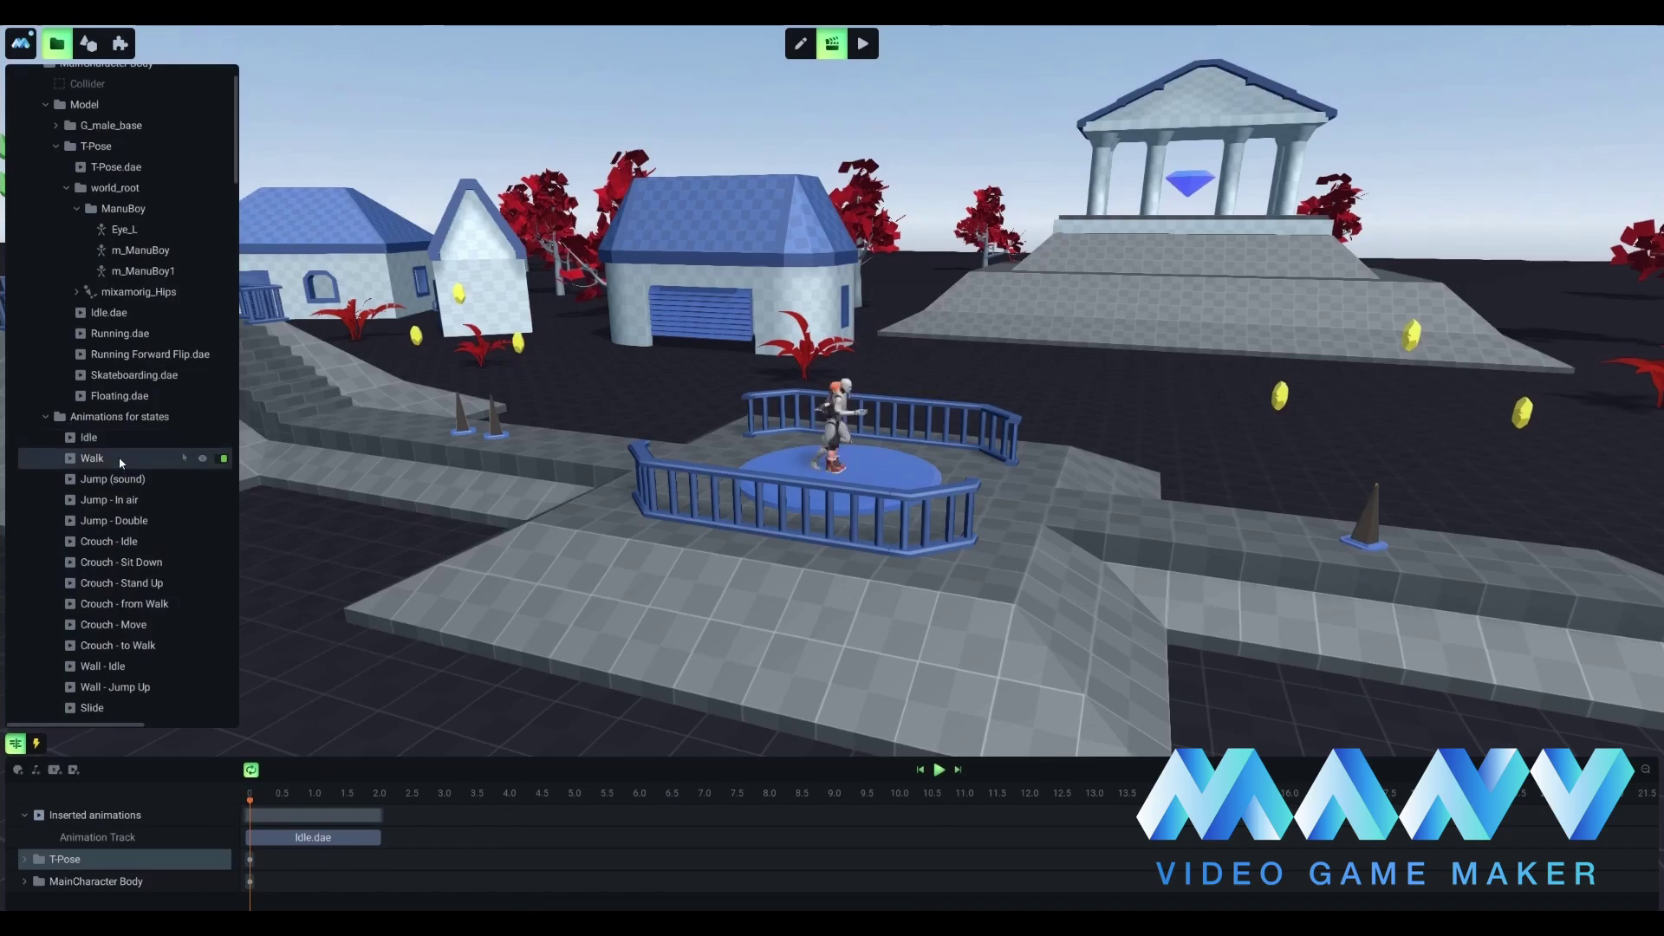
left_click(25, 817)
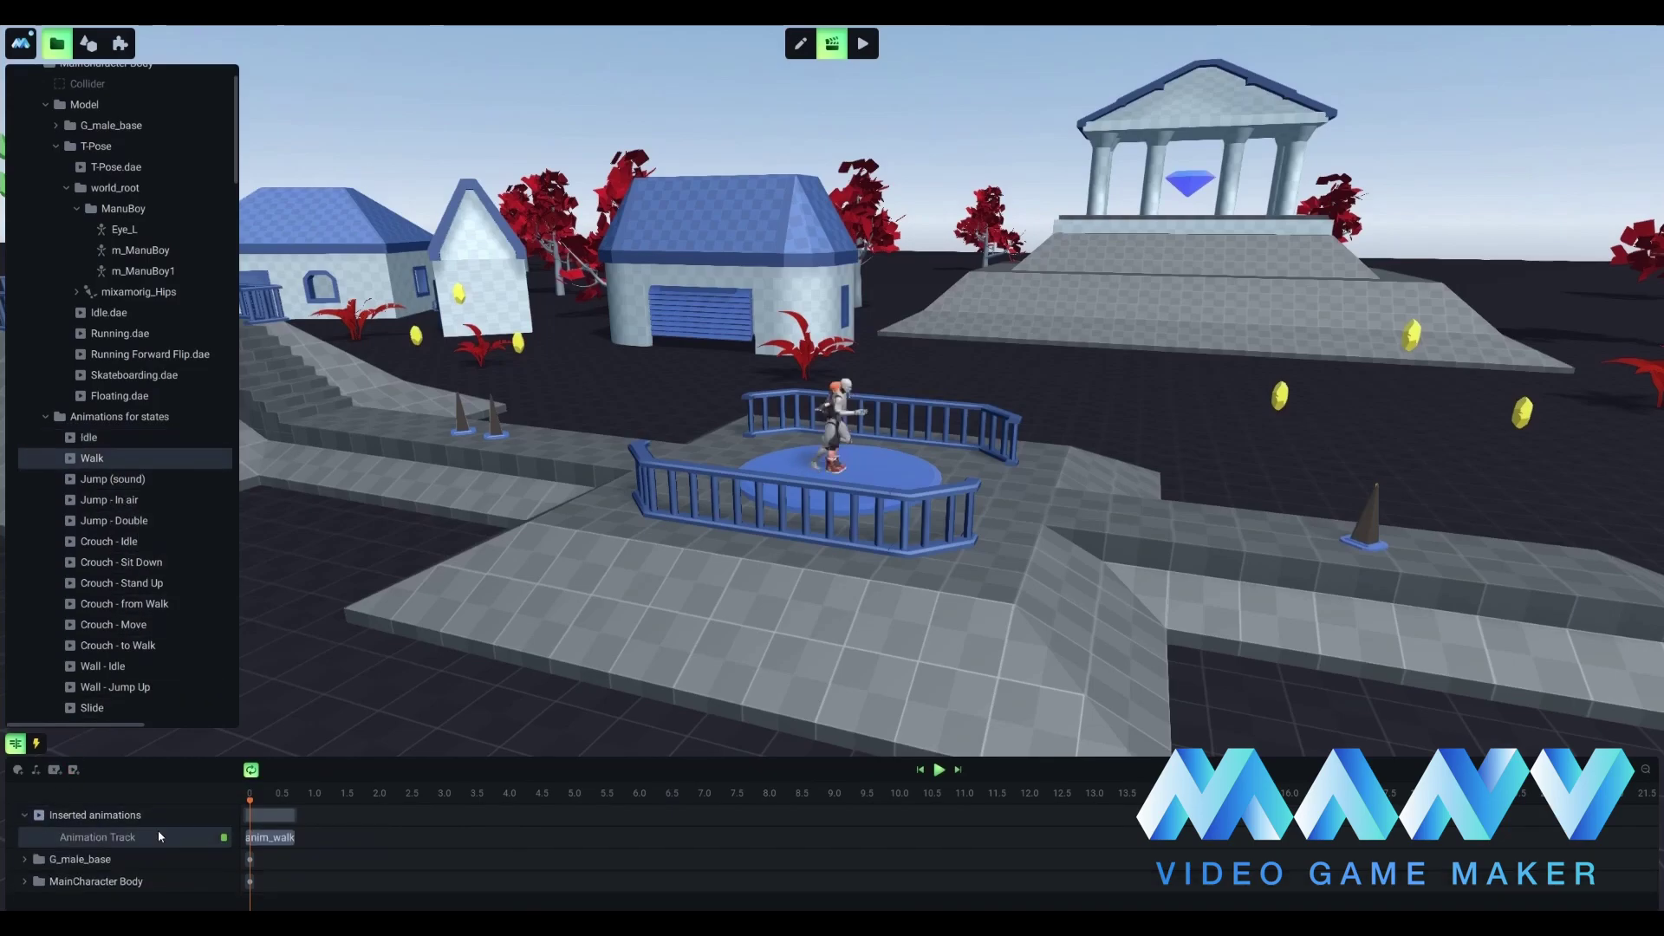
right_click(287, 842)
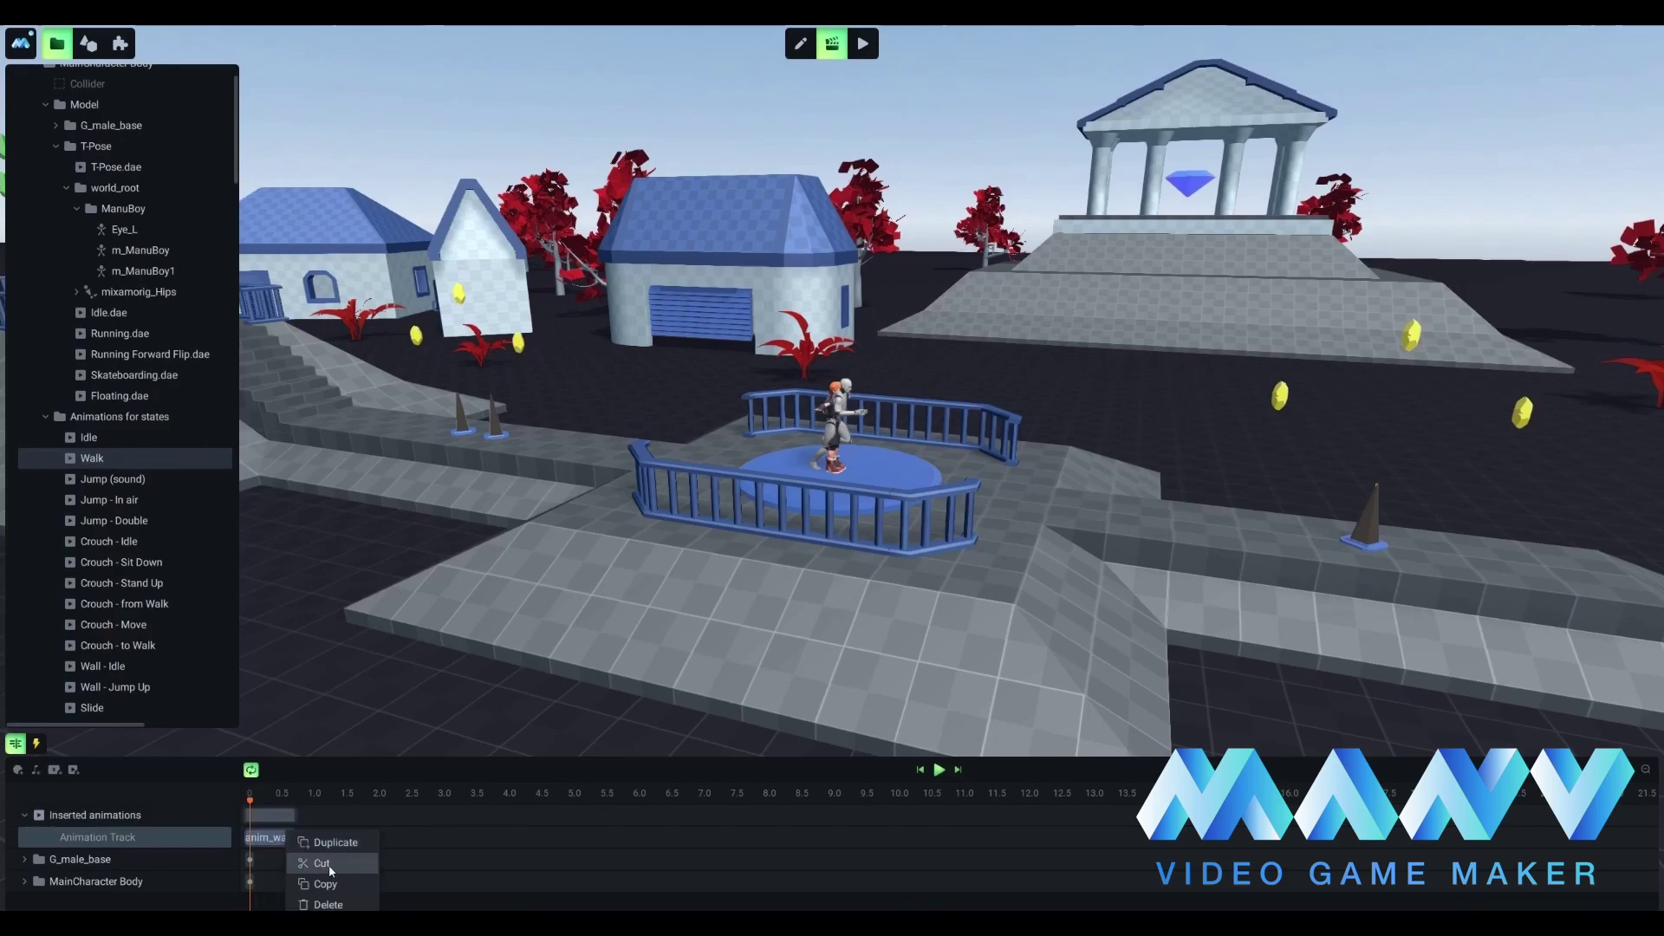
left_click(342, 905)
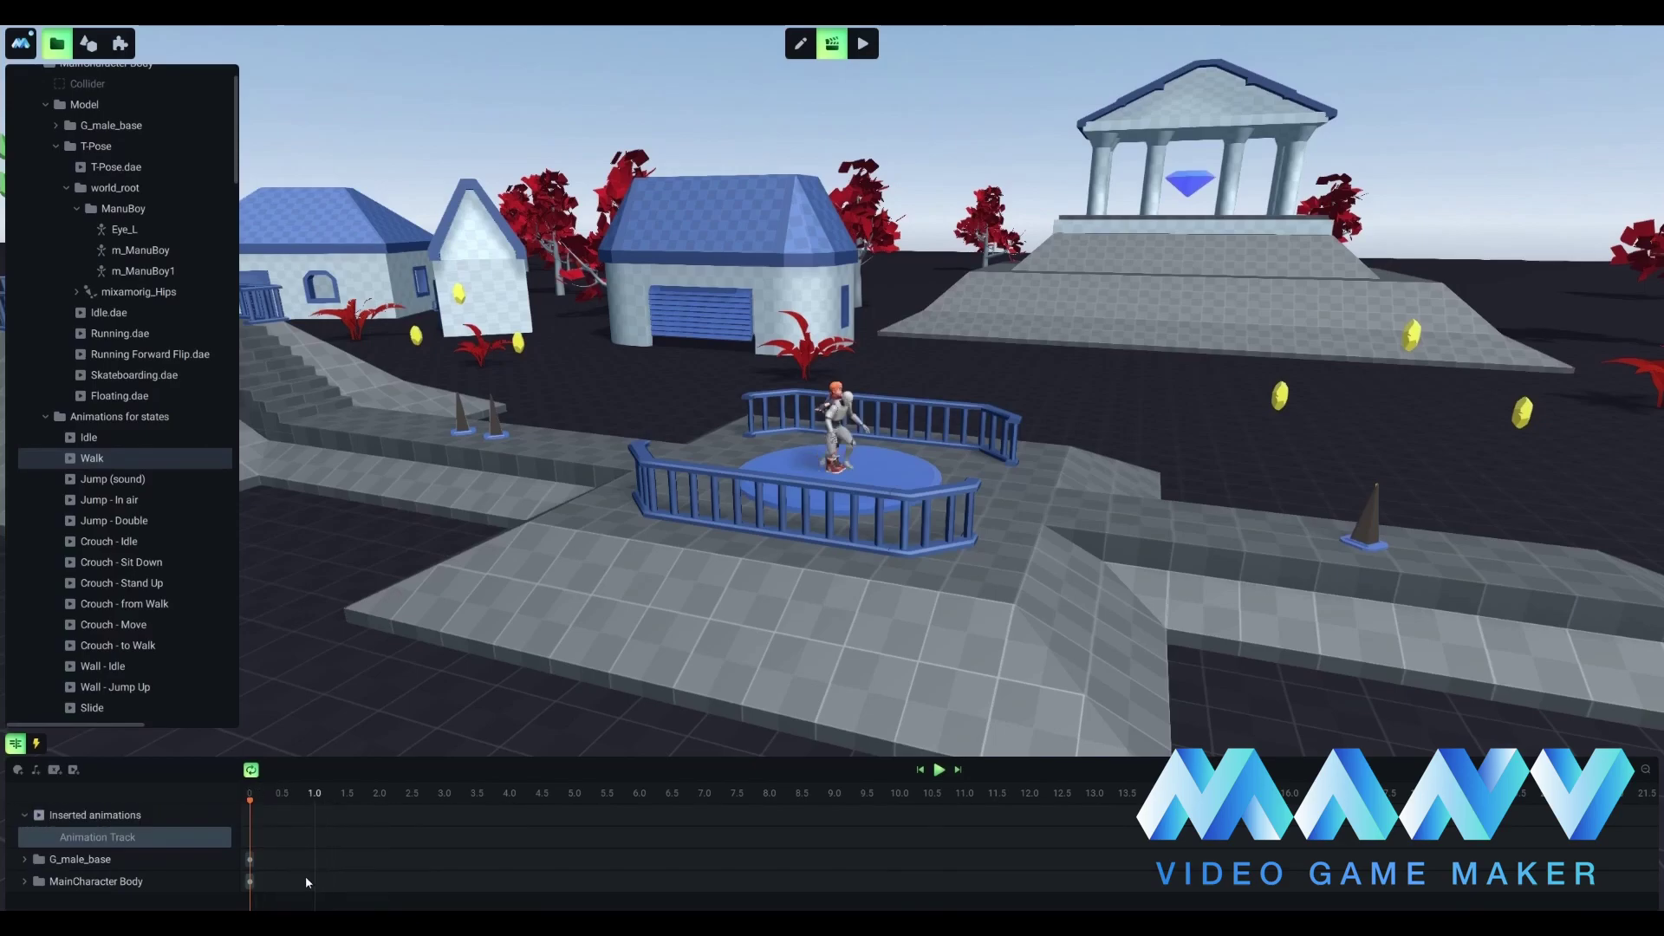
right_click(249, 836)
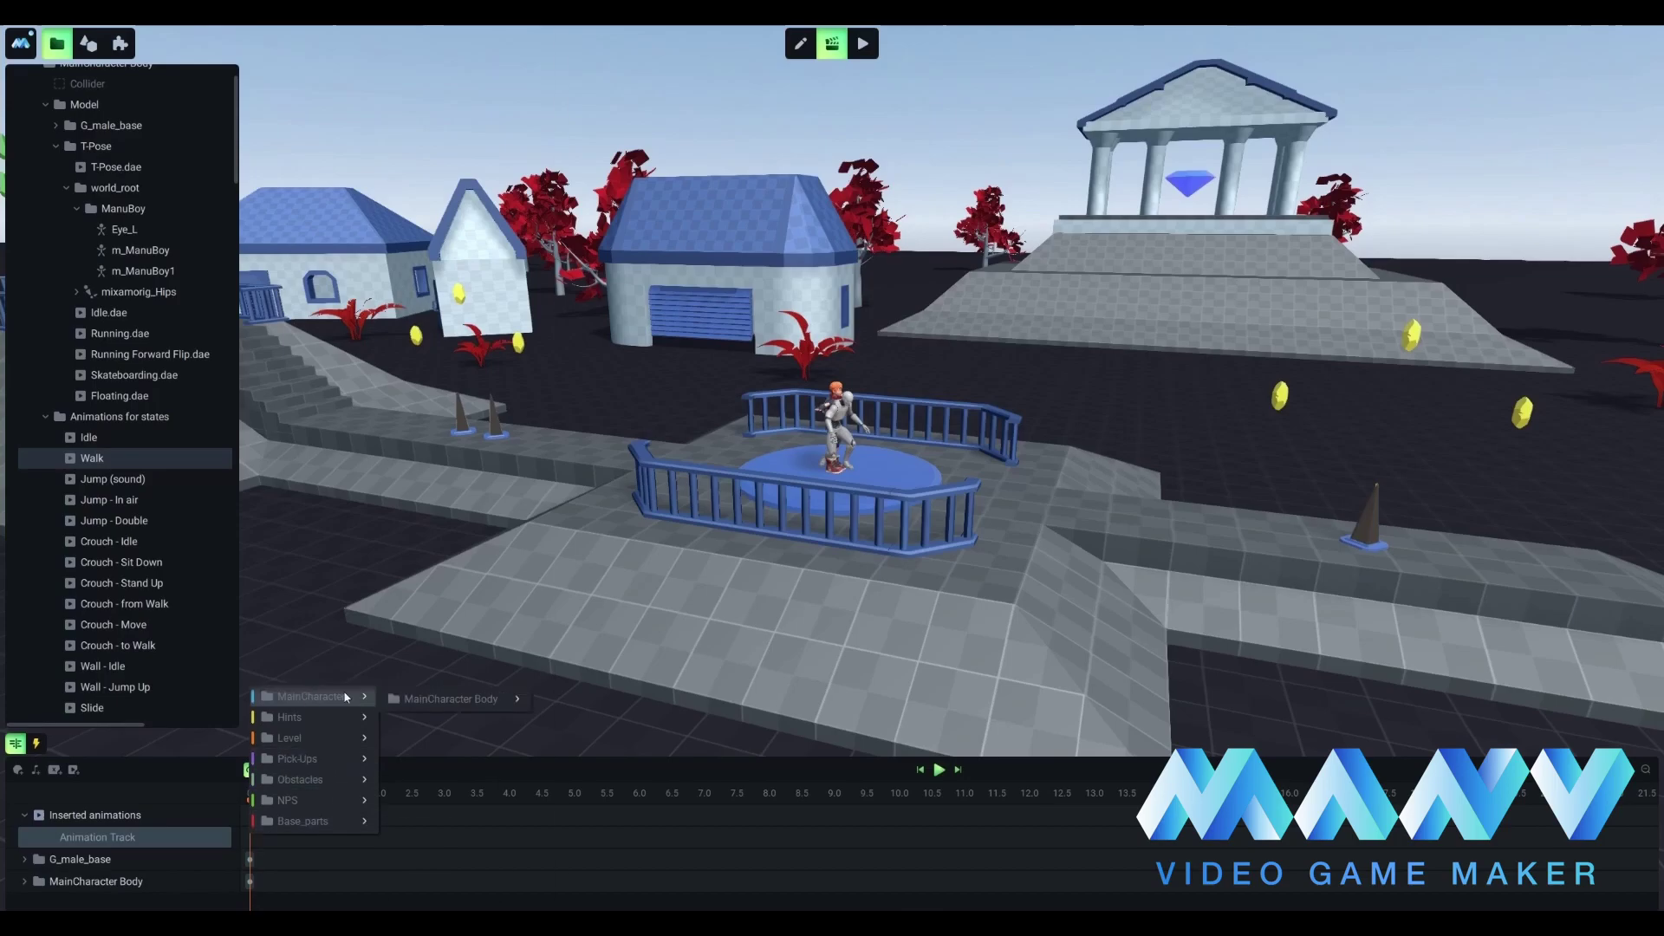
mouse_move(586, 723)
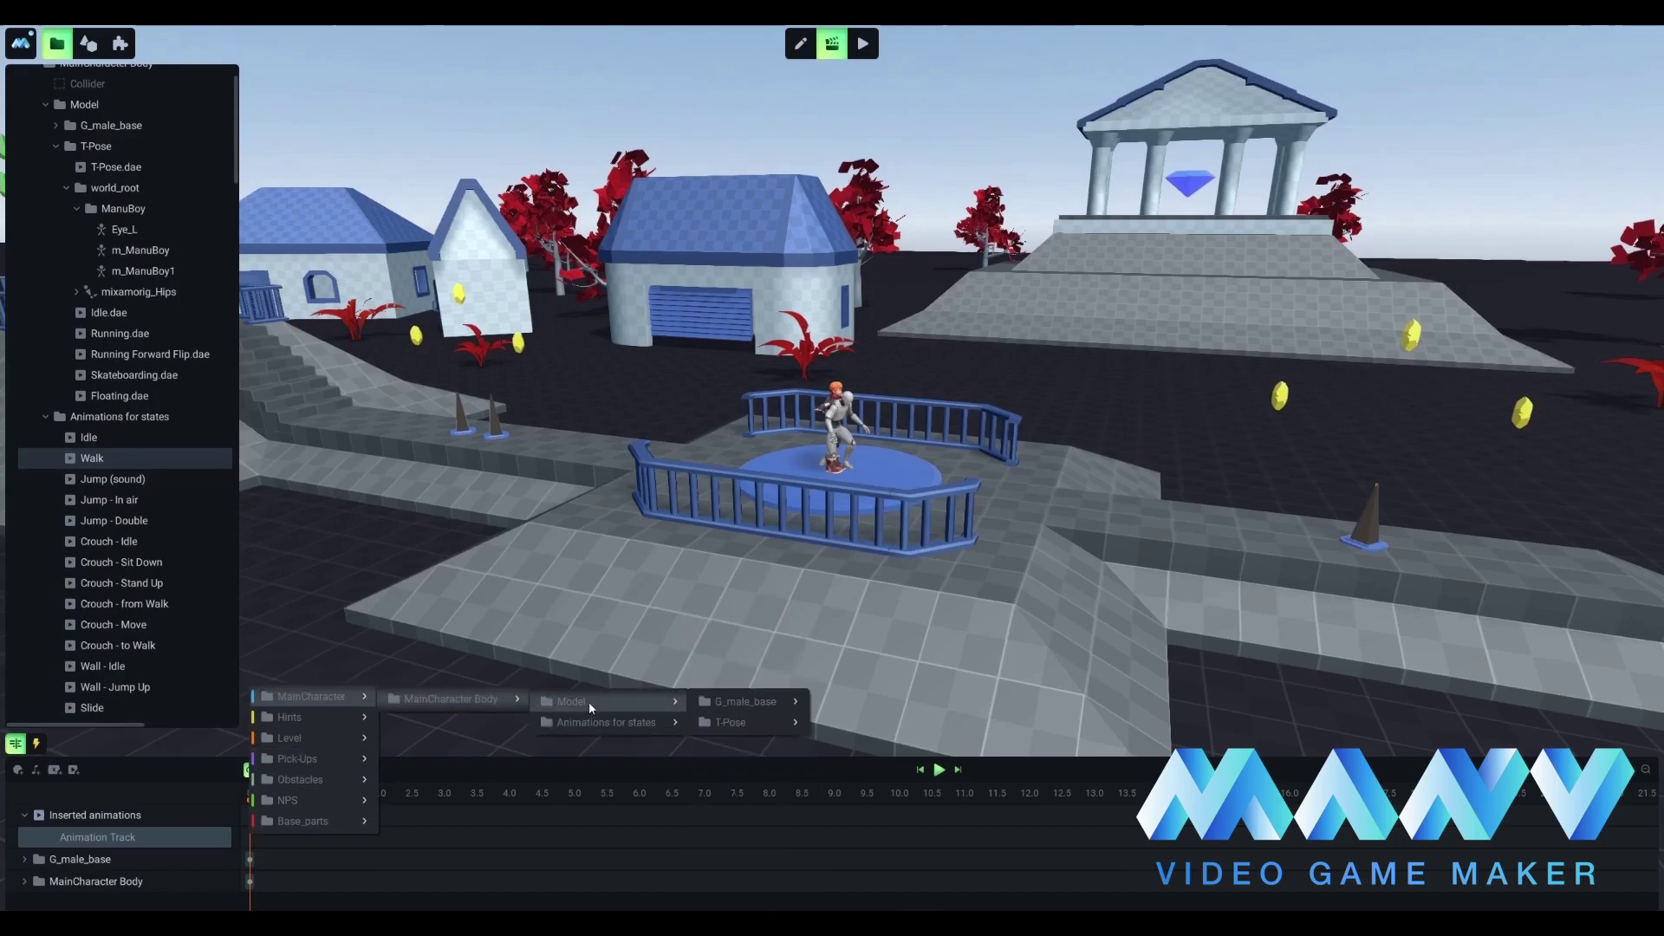
mouse_move(722, 723)
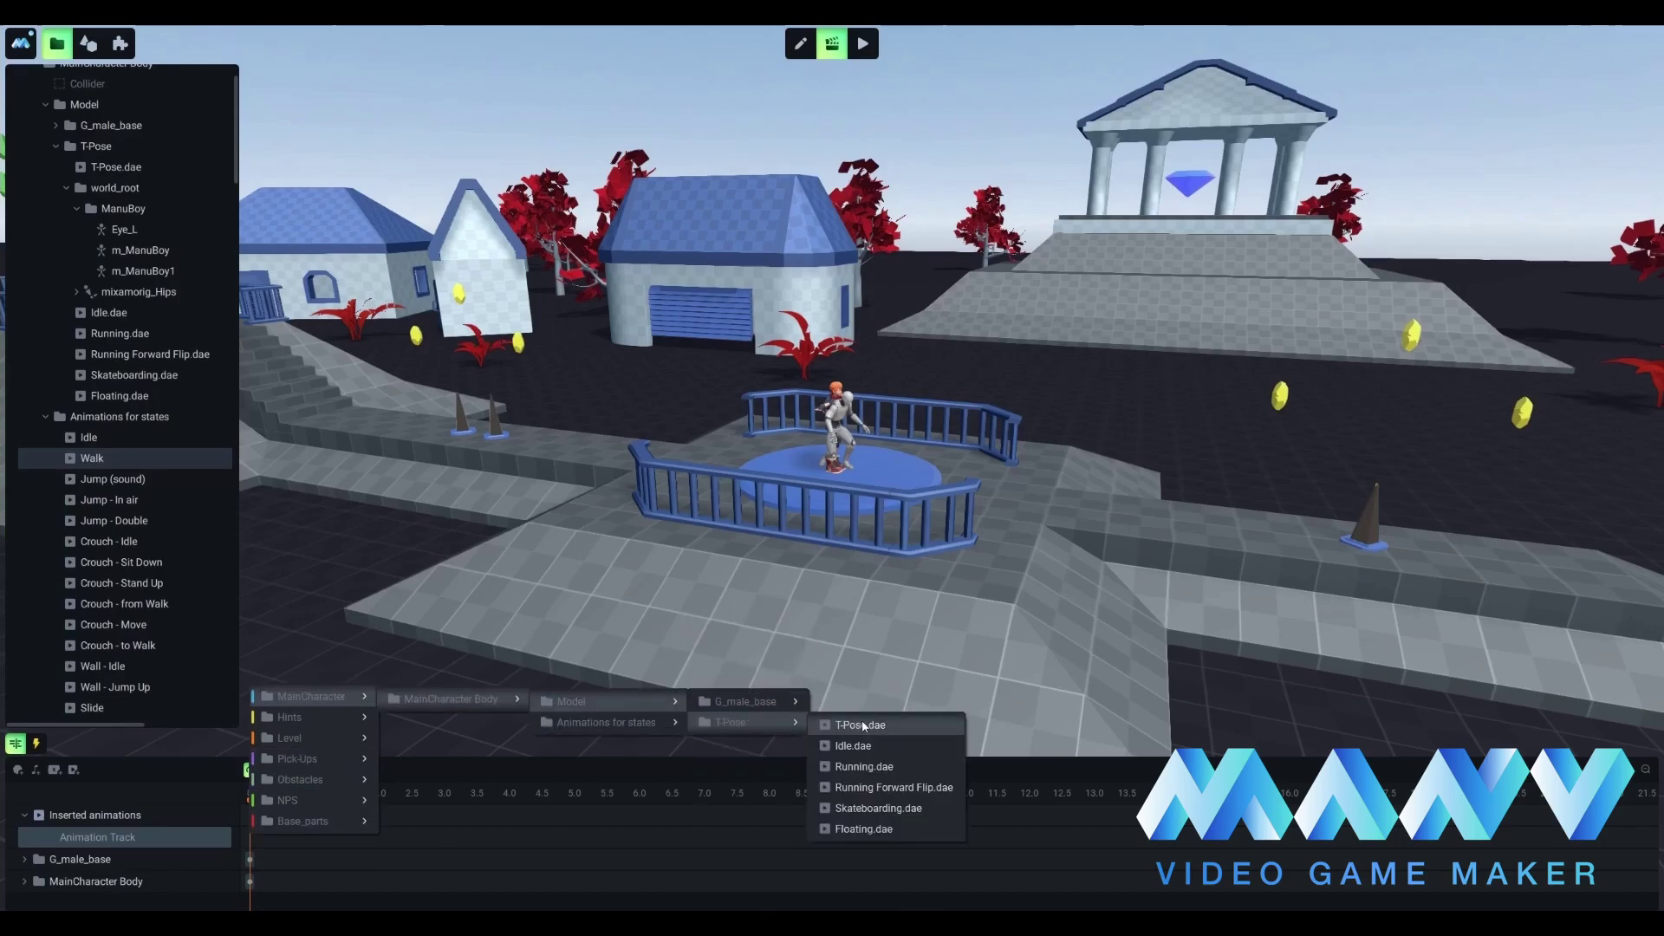
left_click(871, 769)
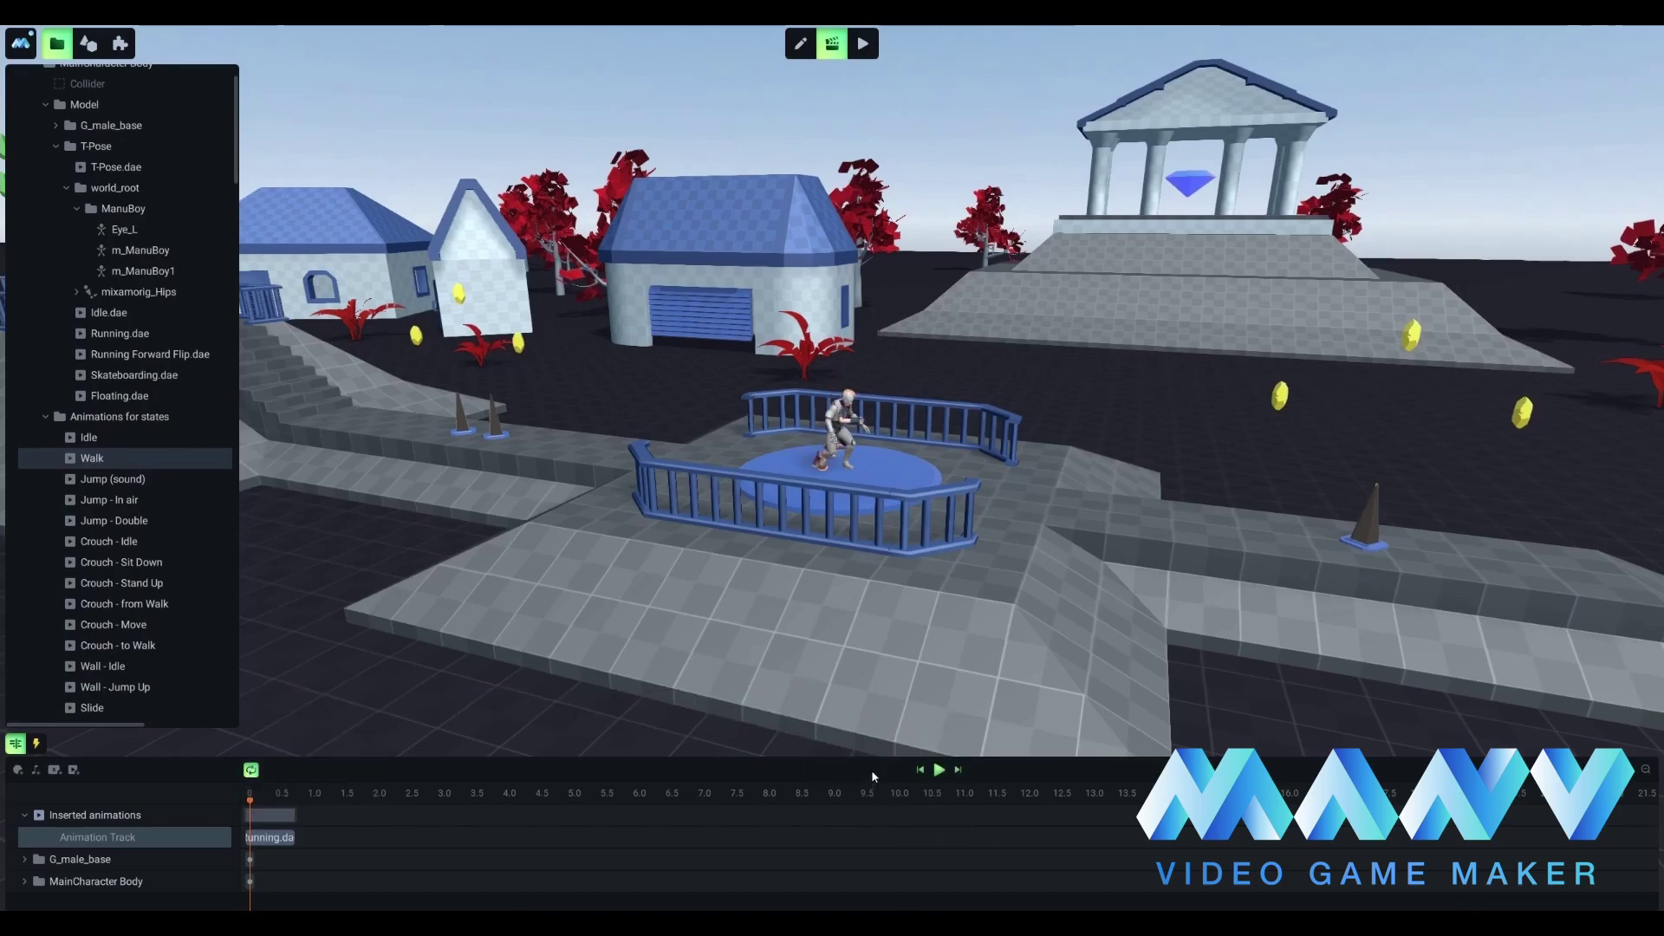
Retarget the Walk state's G_male_base track to the T-Pose model.
right_click(121, 863)
mouse_move(167, 744)
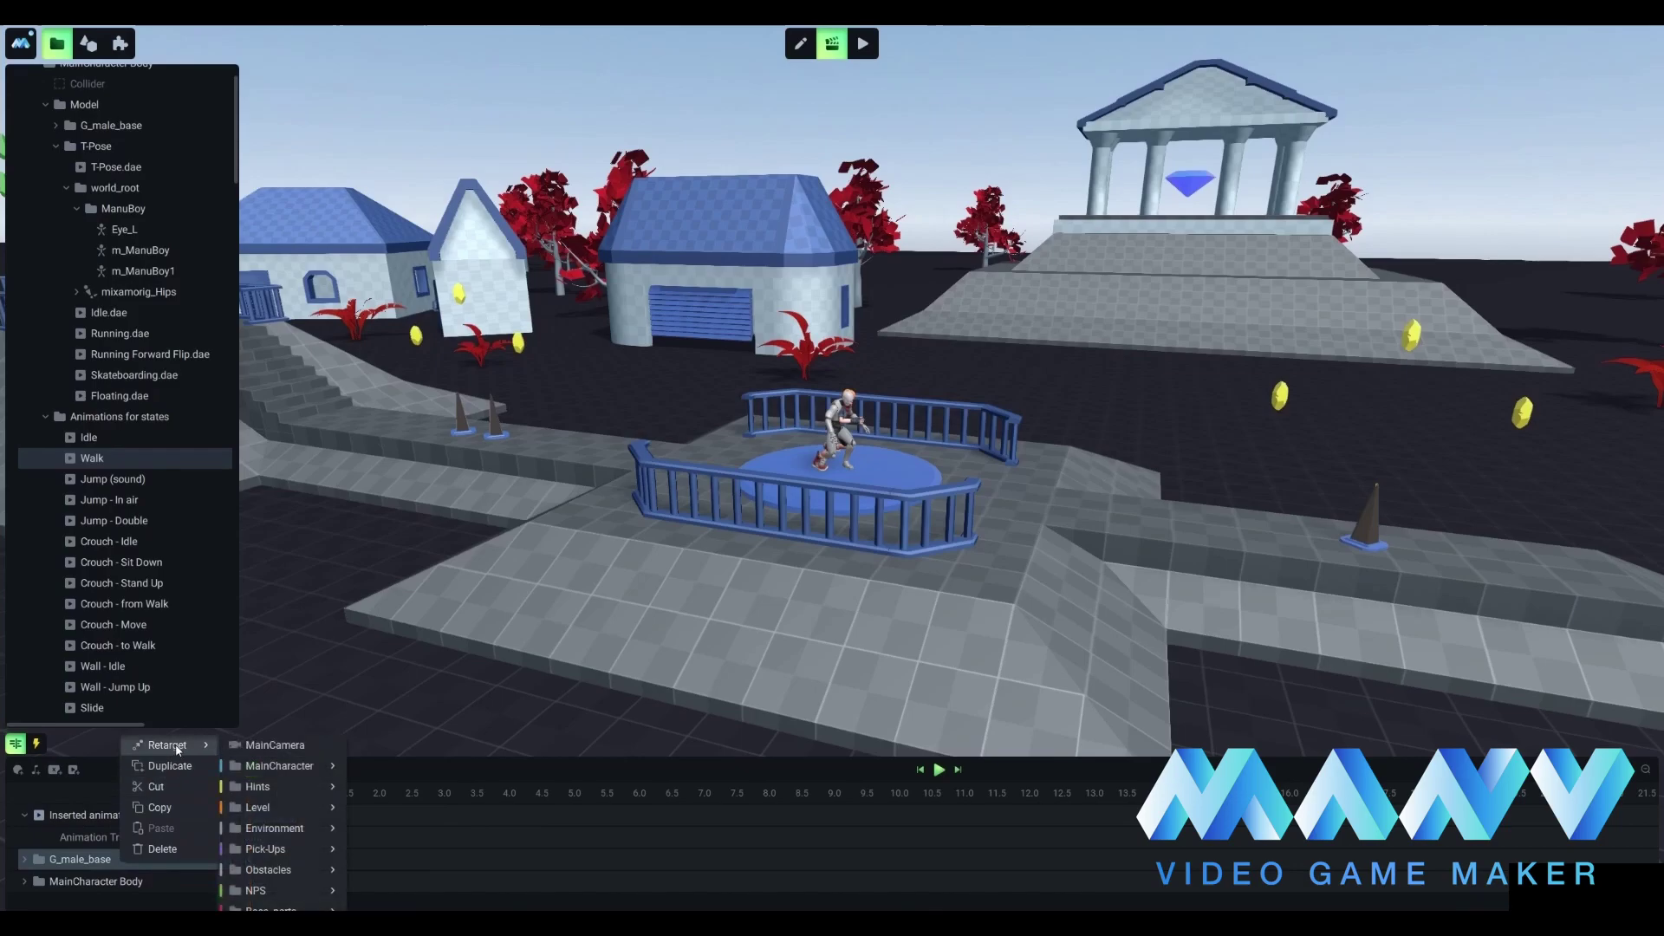
mouse_move(274, 766)
mouse_move(421, 768)
mouse_move(572, 792)
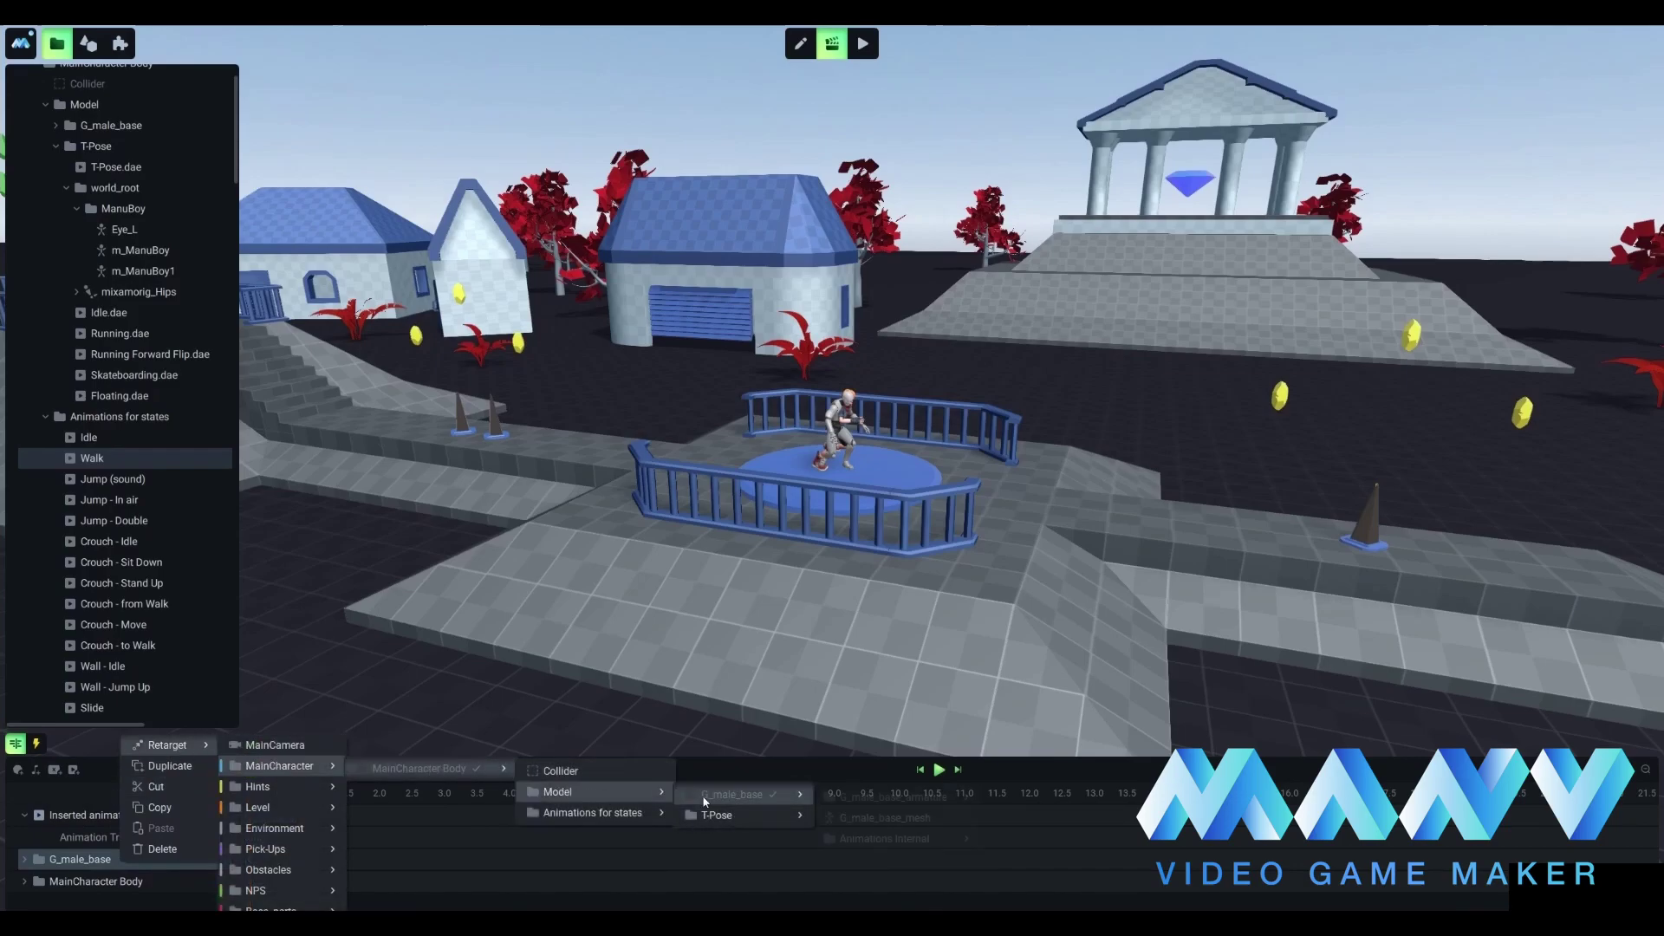
left_click(726, 816)
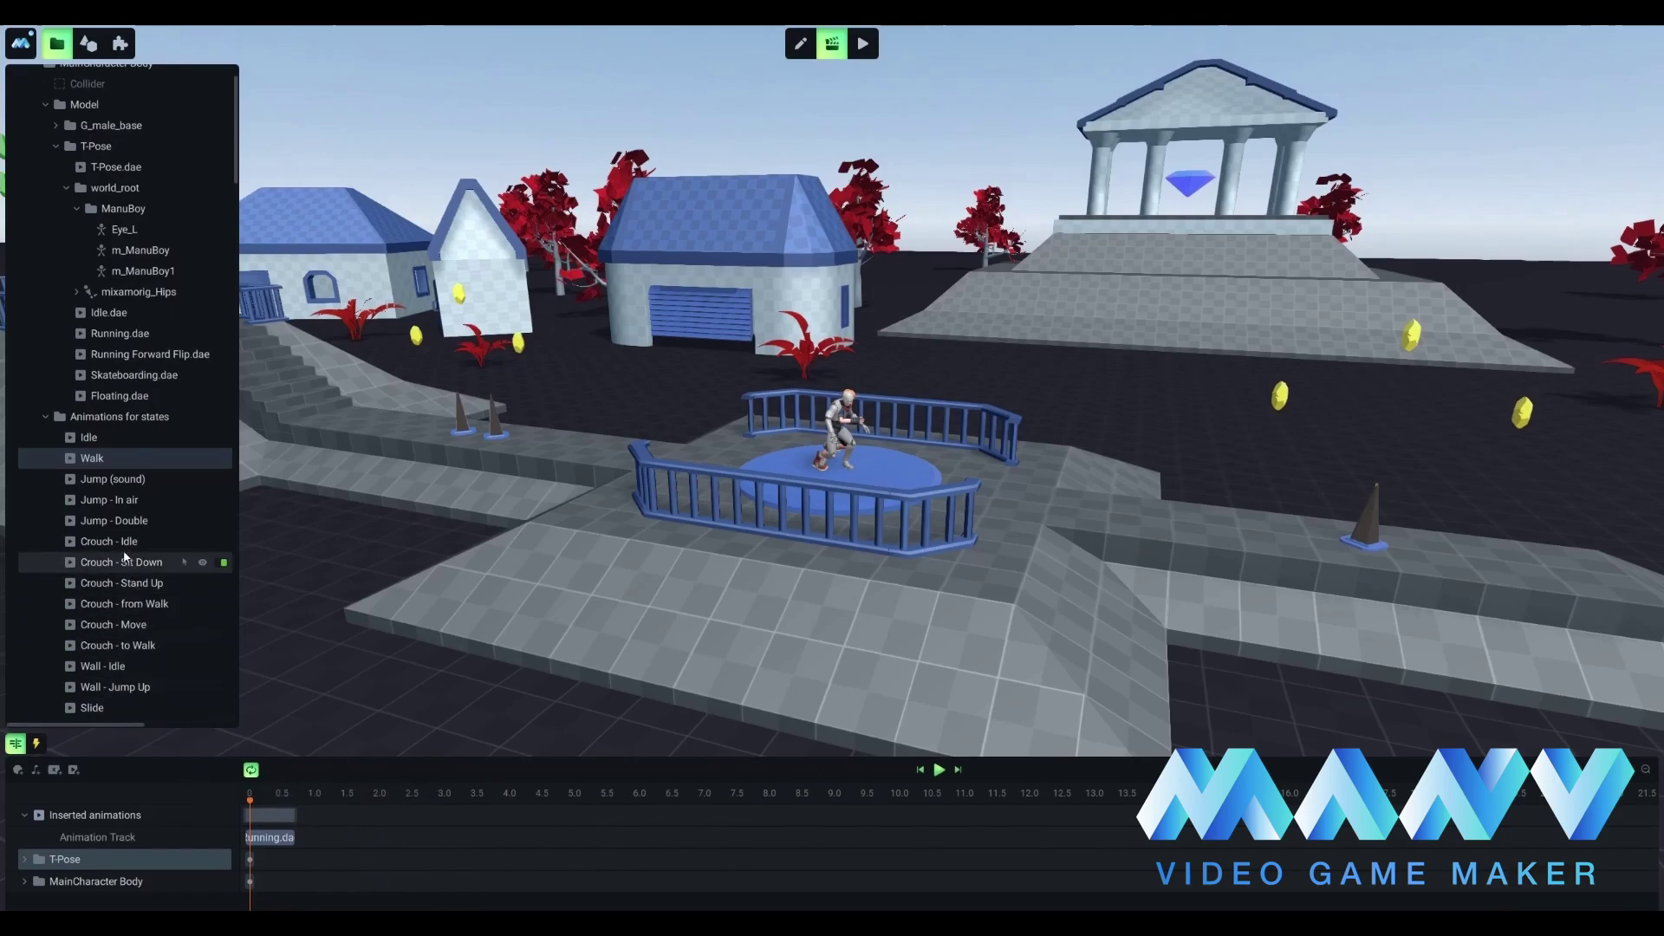
Replace the Jump - In air state's anim_floating clip with T-Pose's Floating.dae.
left_click(123, 501)
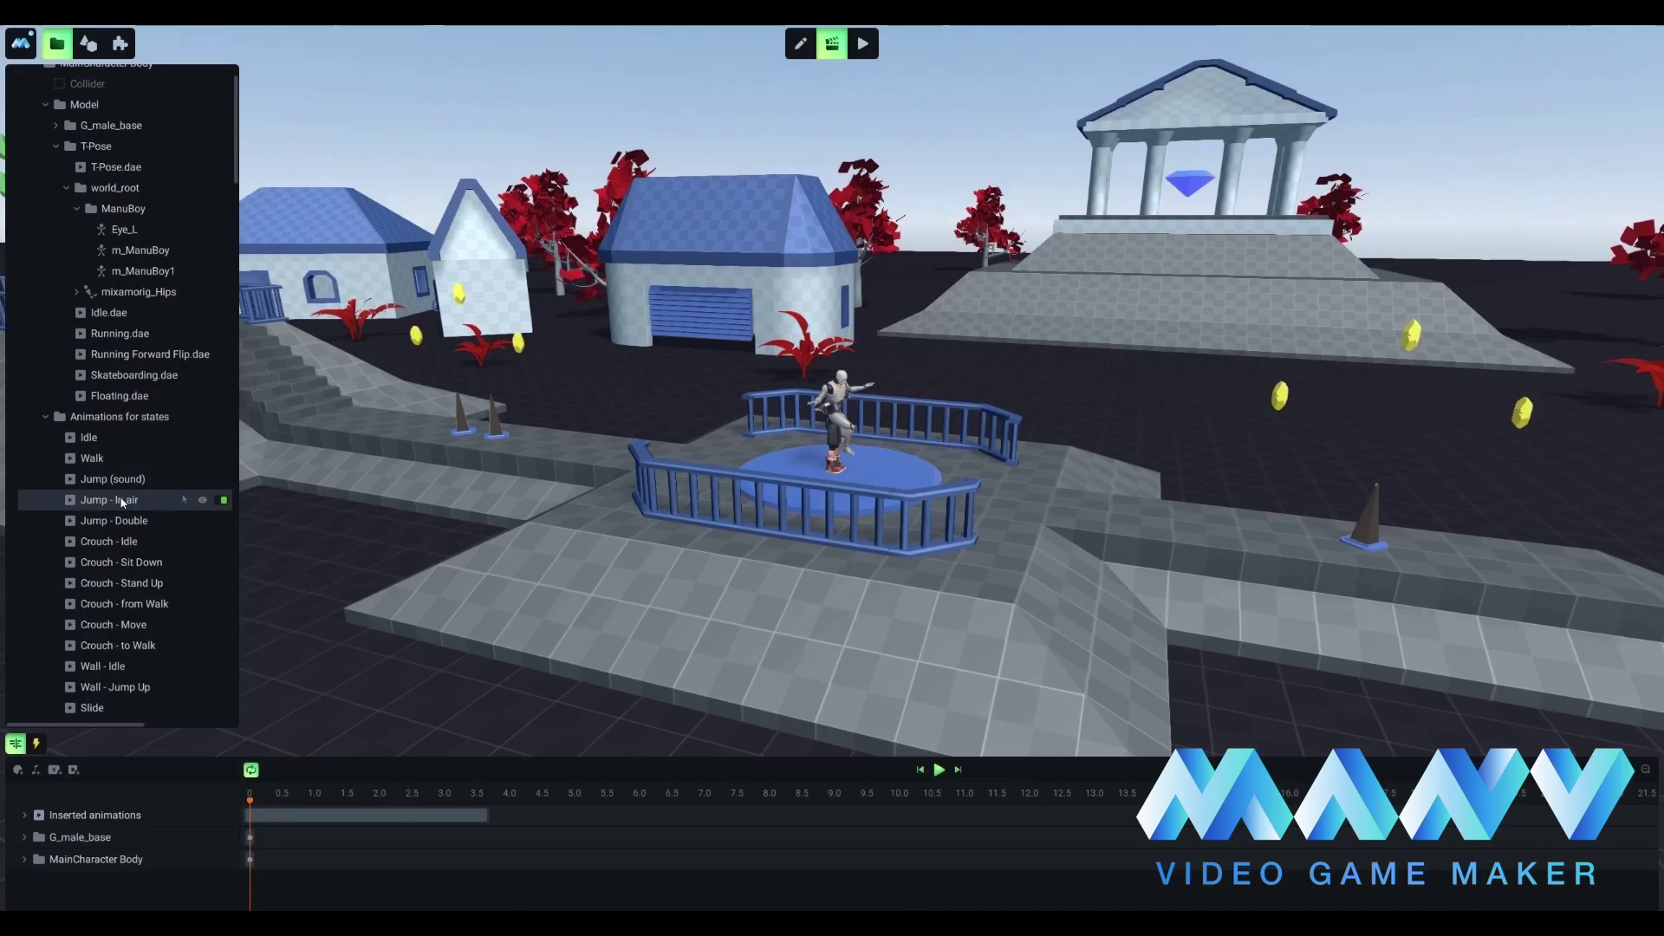
left_click(25, 816)
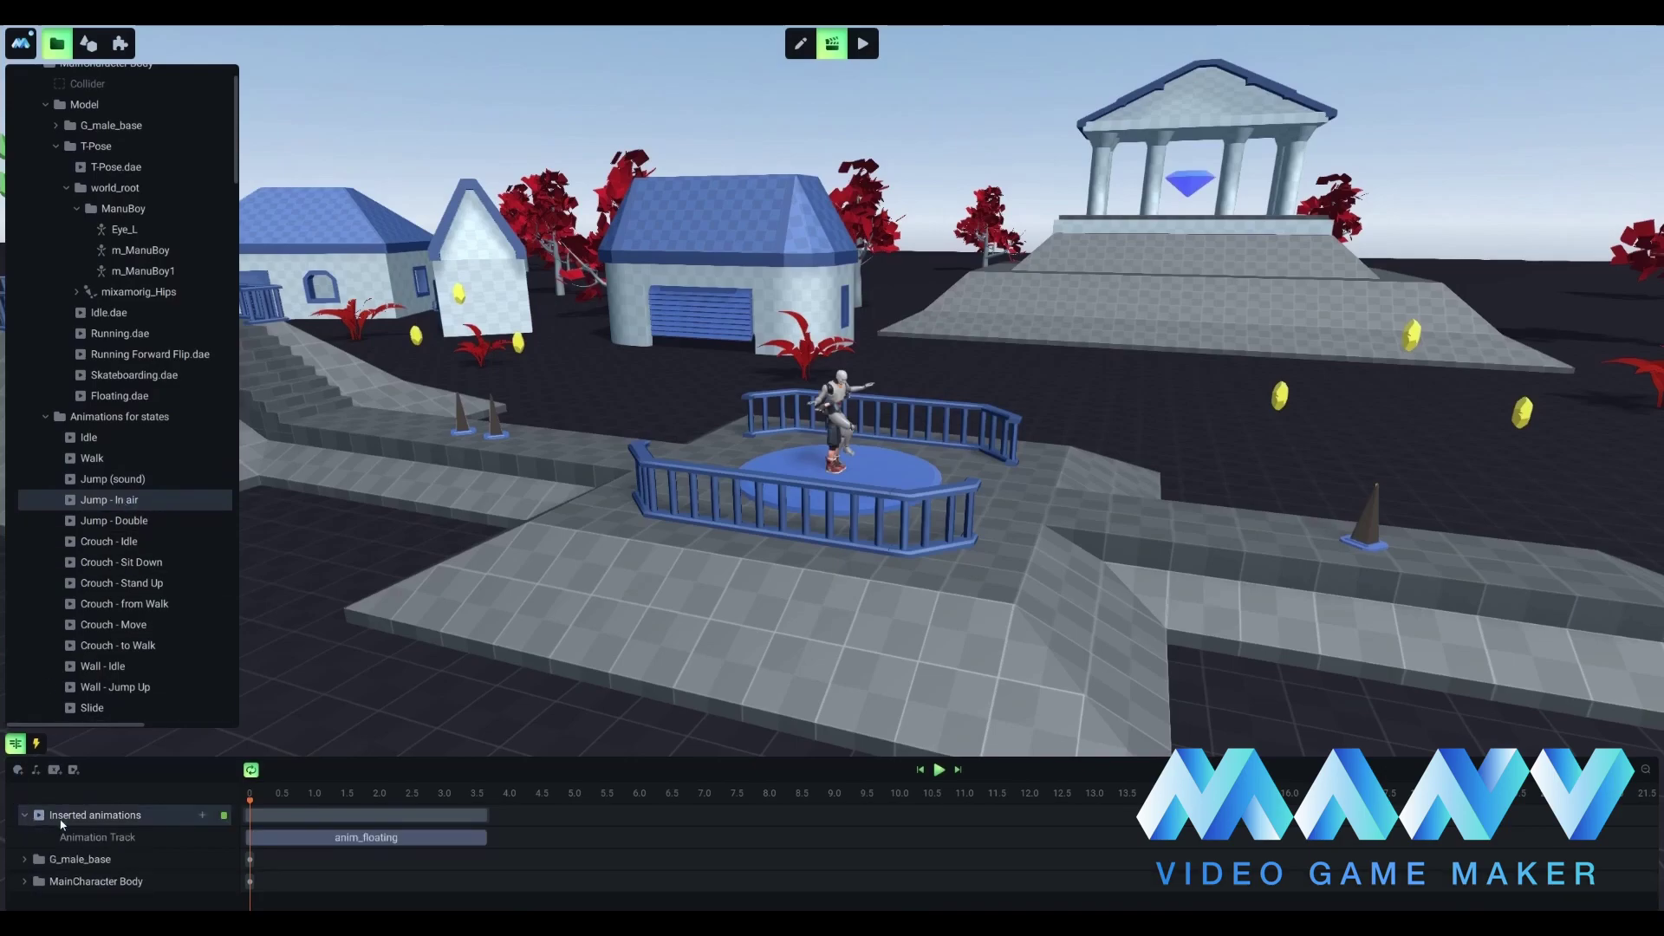
right_click(352, 844)
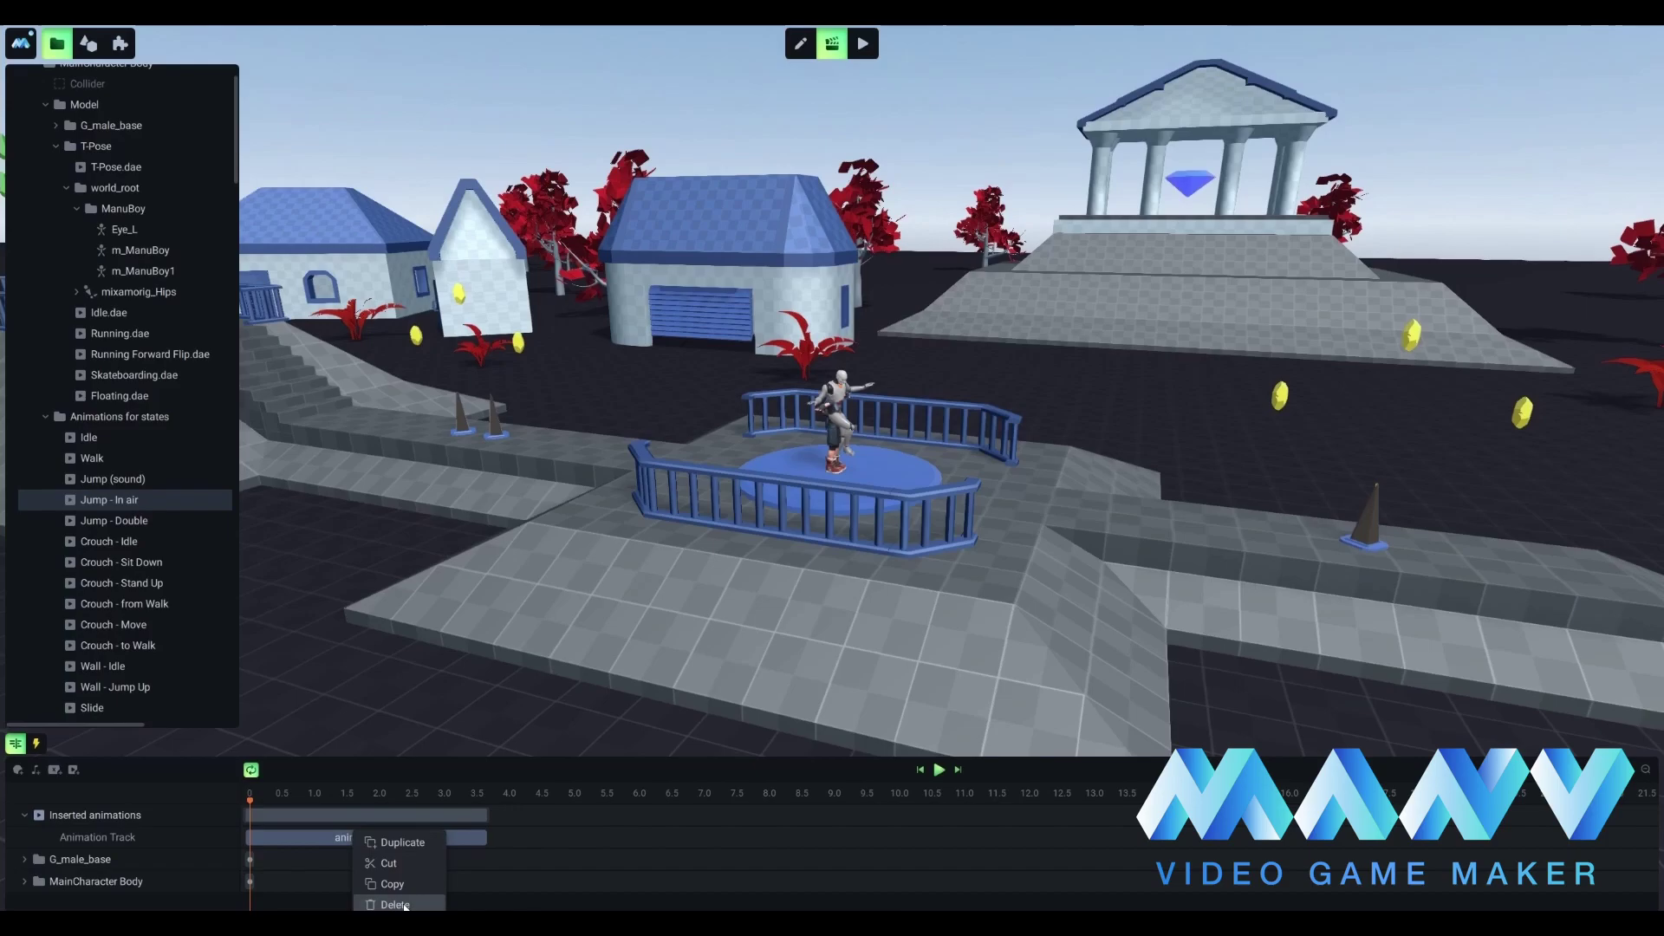
left_click(405, 906)
left_click(249, 839)
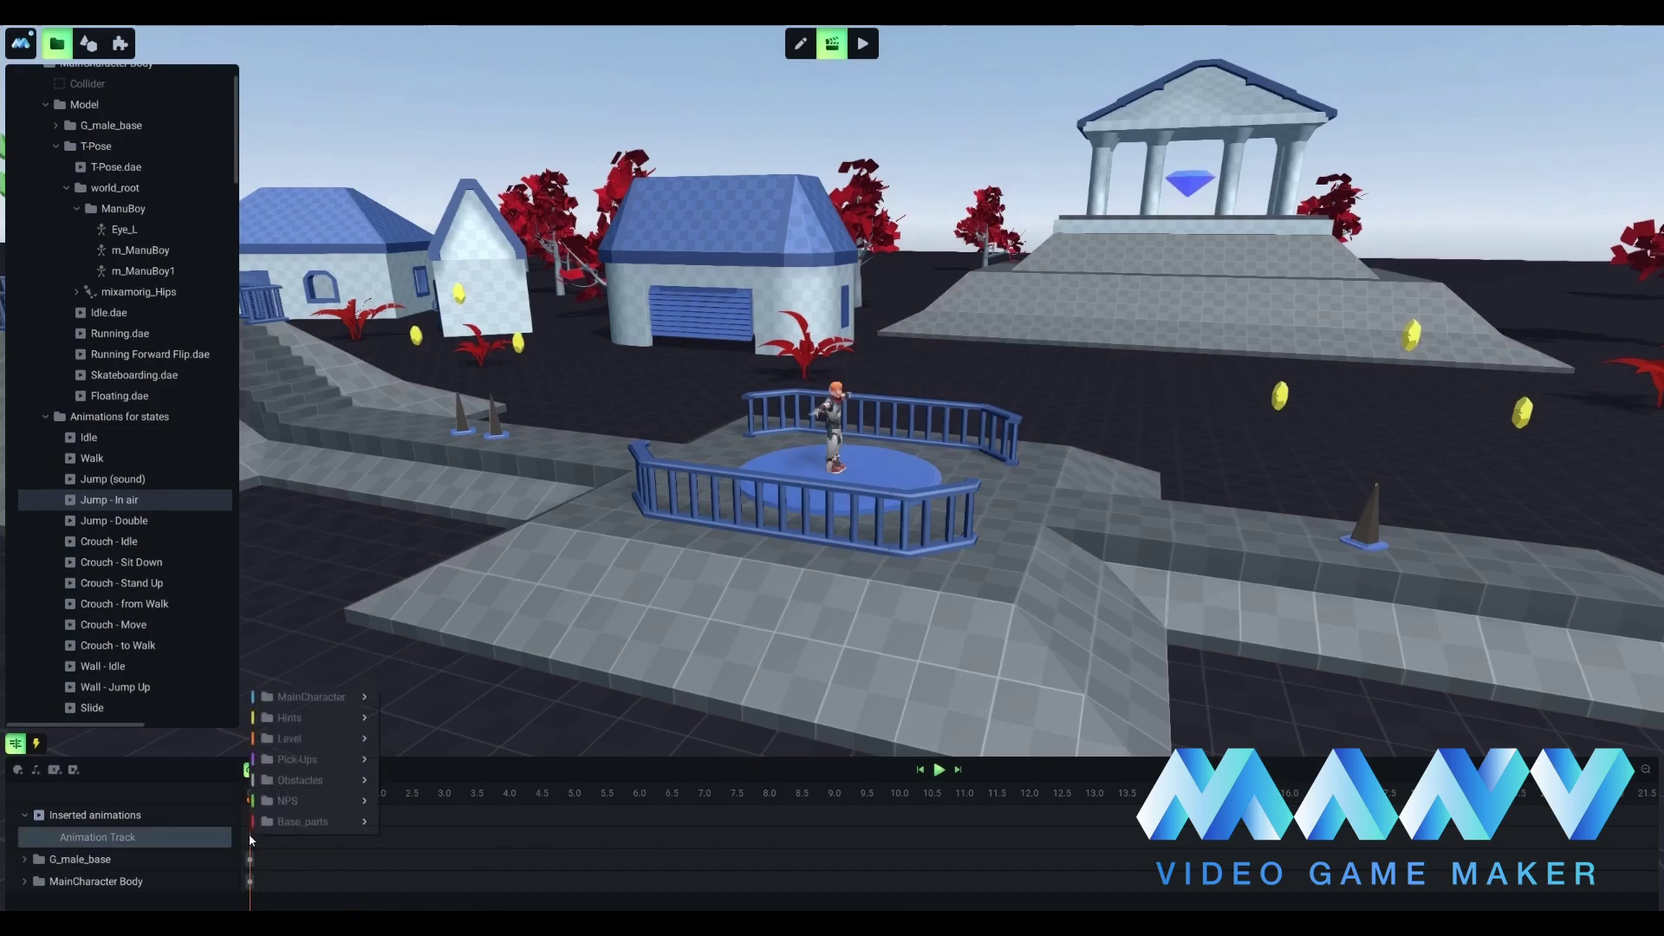
mouse_move(559, 726)
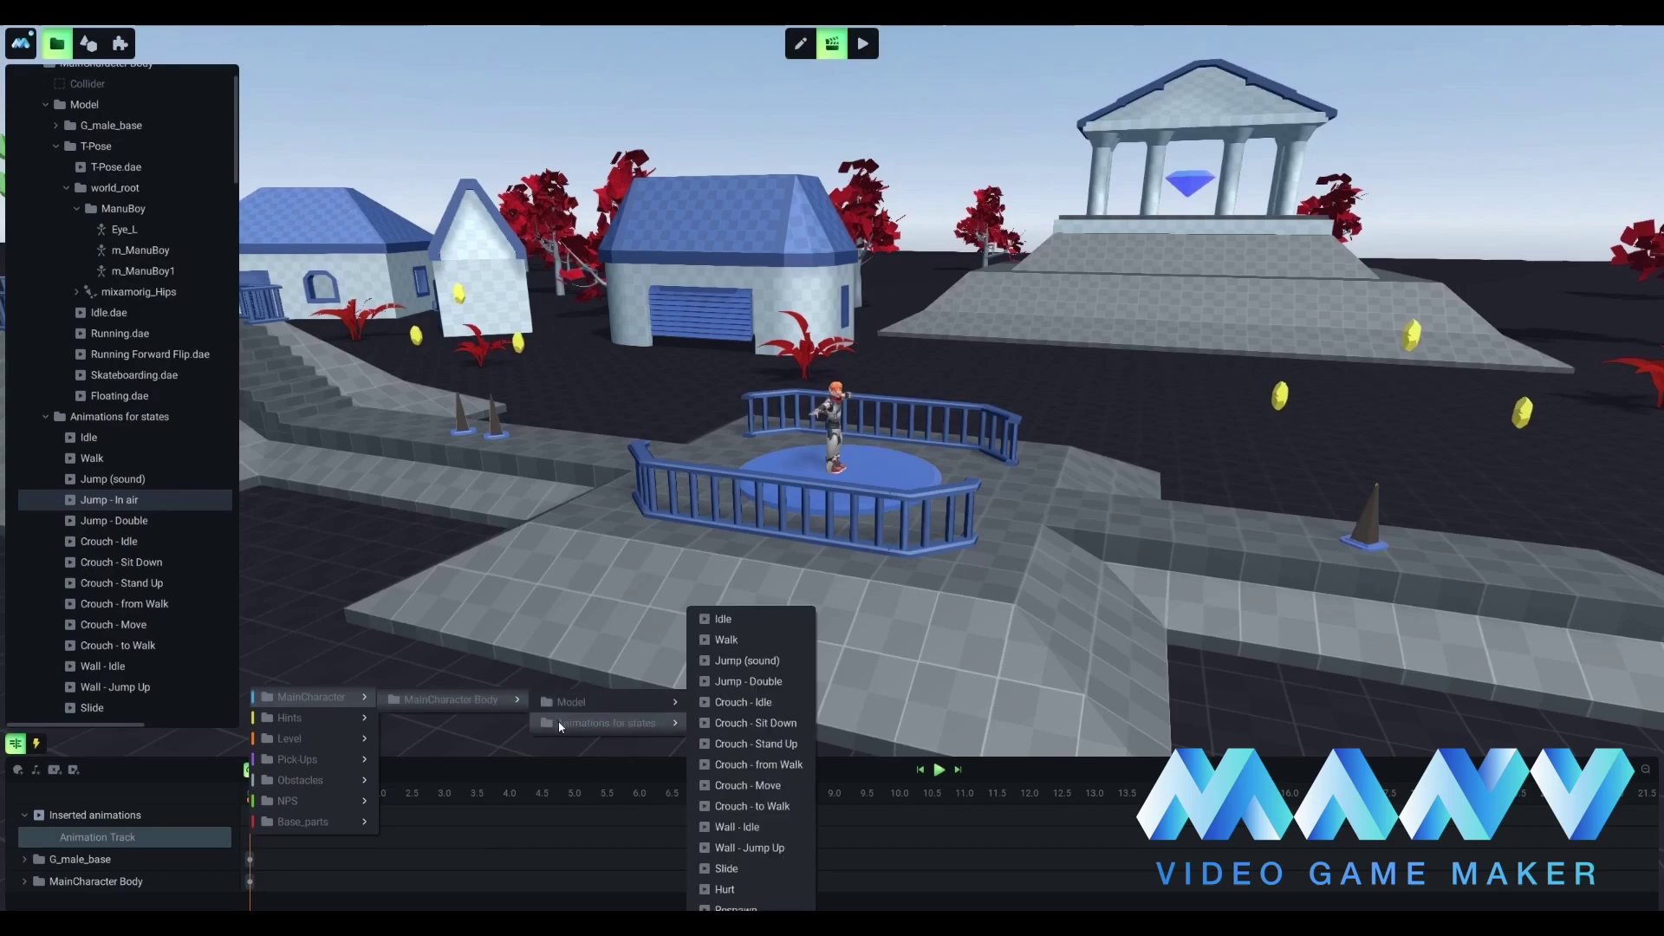
mouse_move(607, 702)
mouse_move(754, 723)
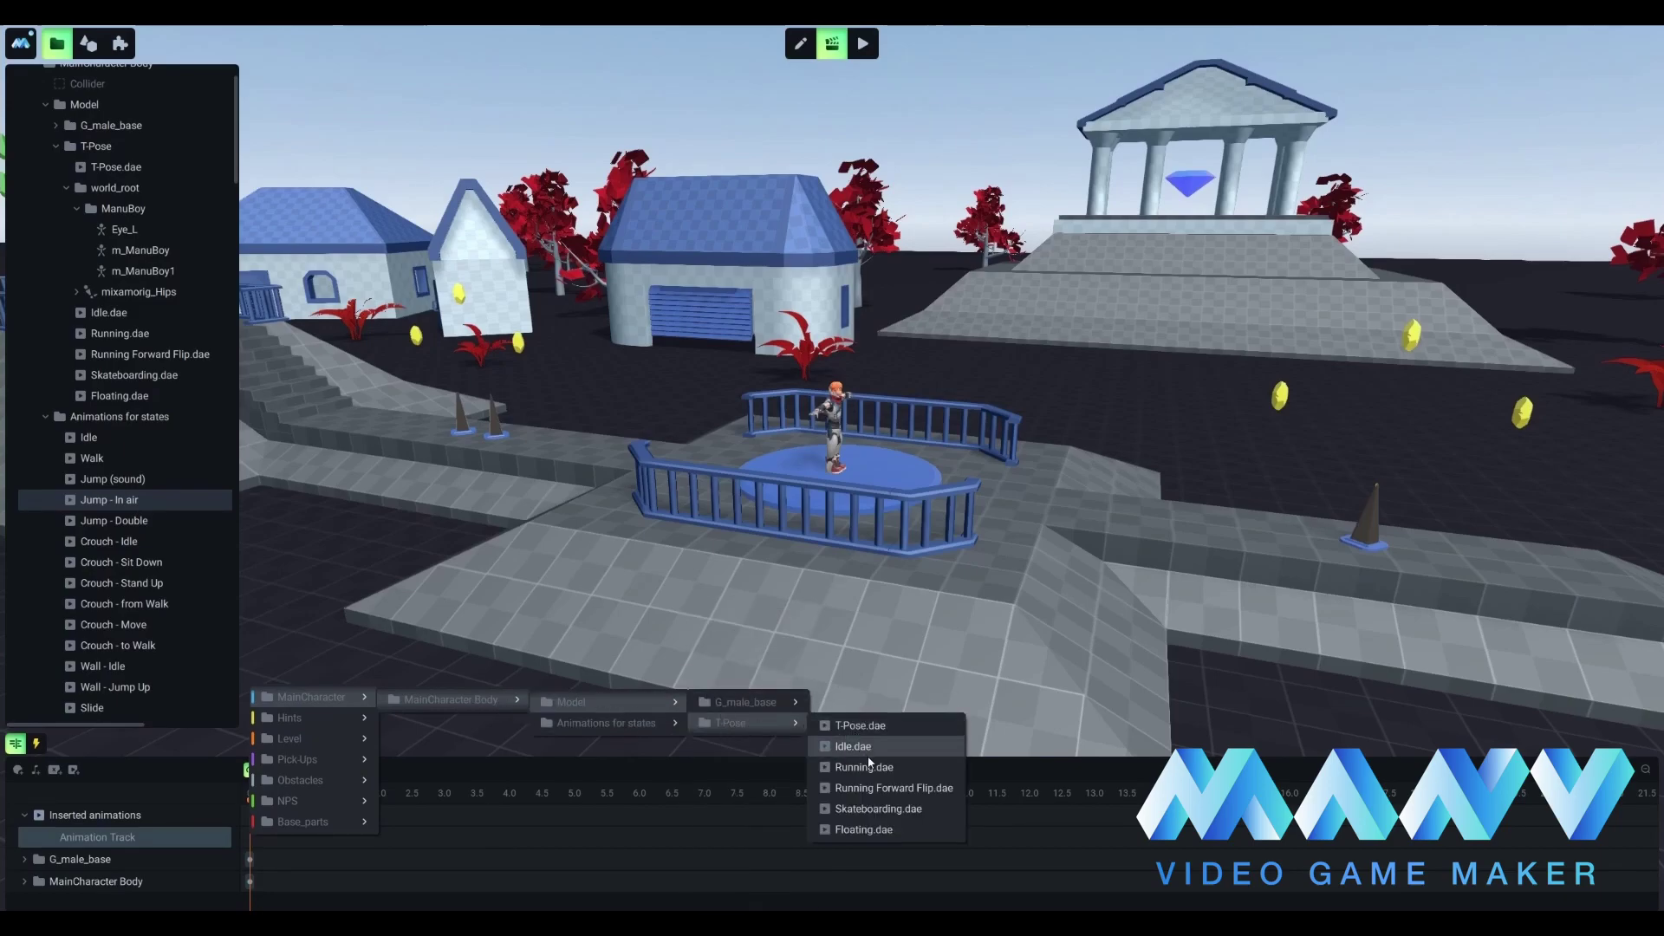
left_click(878, 830)
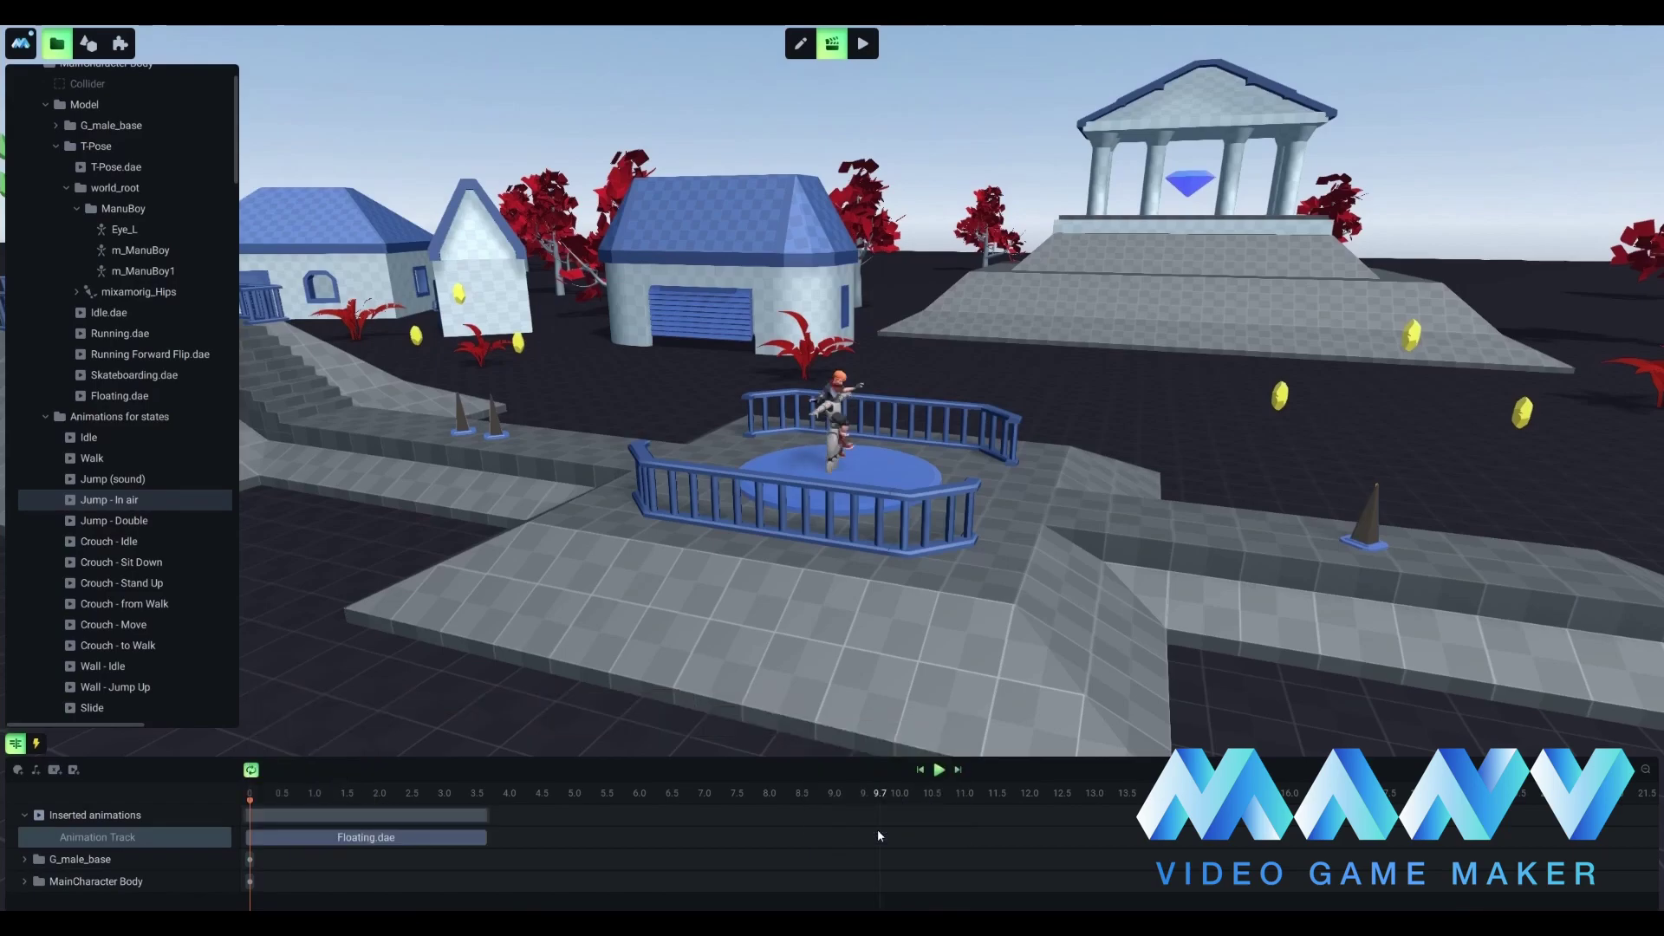
Retarget the Jump - In air G_male_base track to T-Pose, then inspect Jump - Double's inserted clip.
right_click(49, 863)
mouse_move(108, 751)
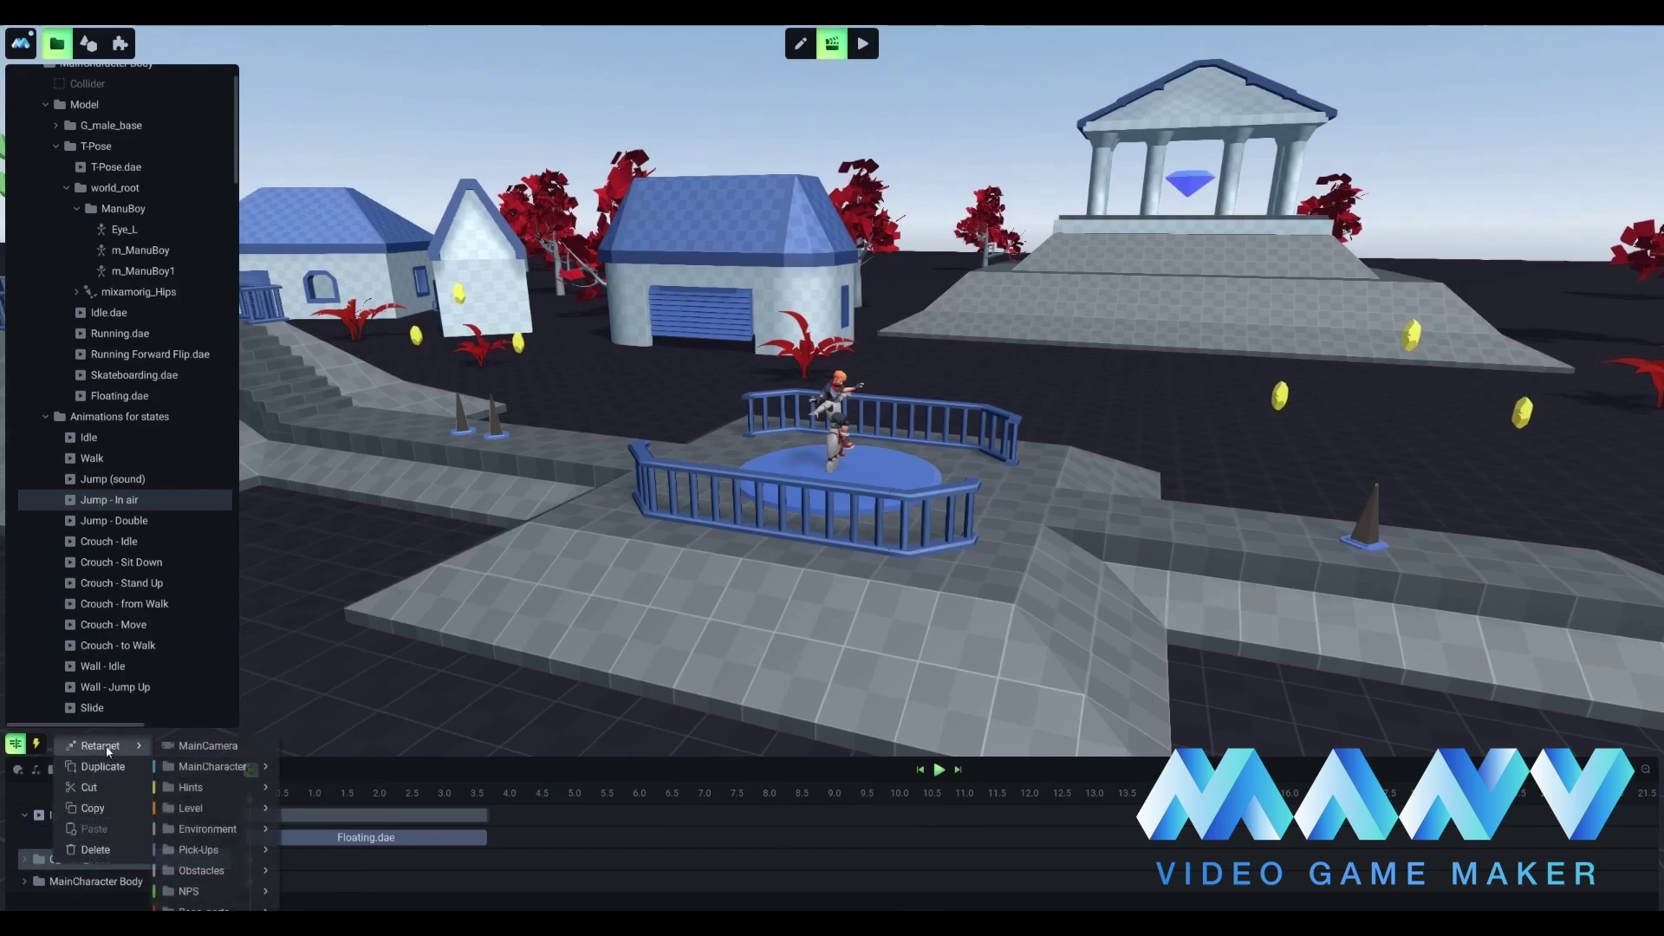
mouse_move(212, 766)
mouse_move(441, 767)
mouse_move(504, 794)
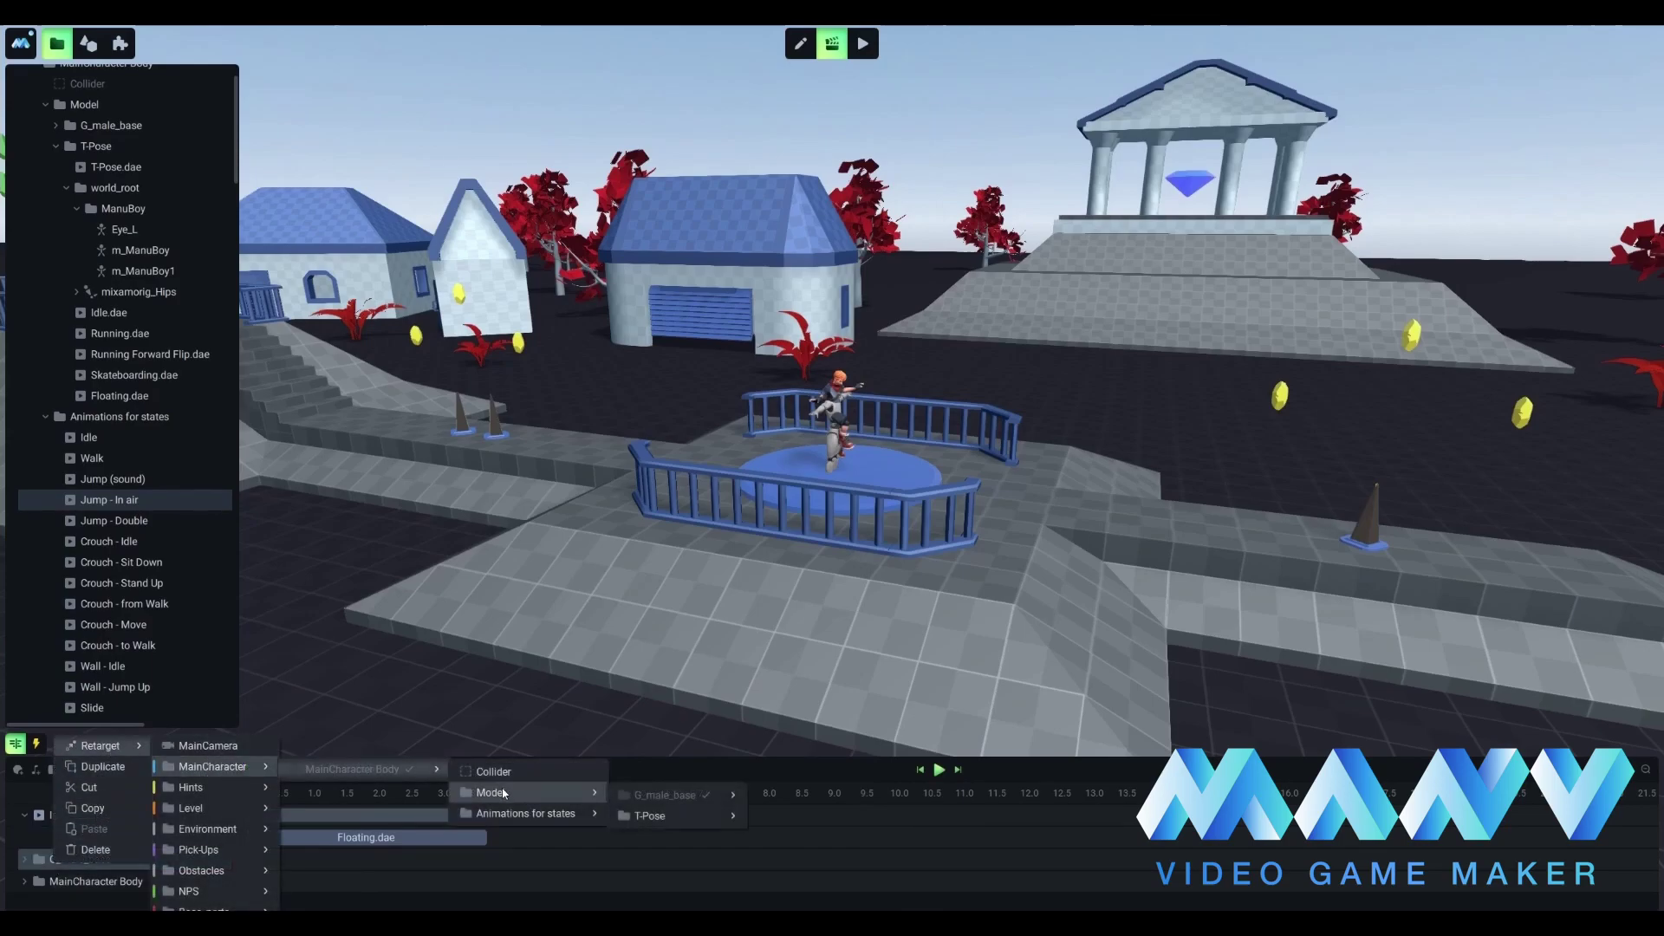
left_click(674, 816)
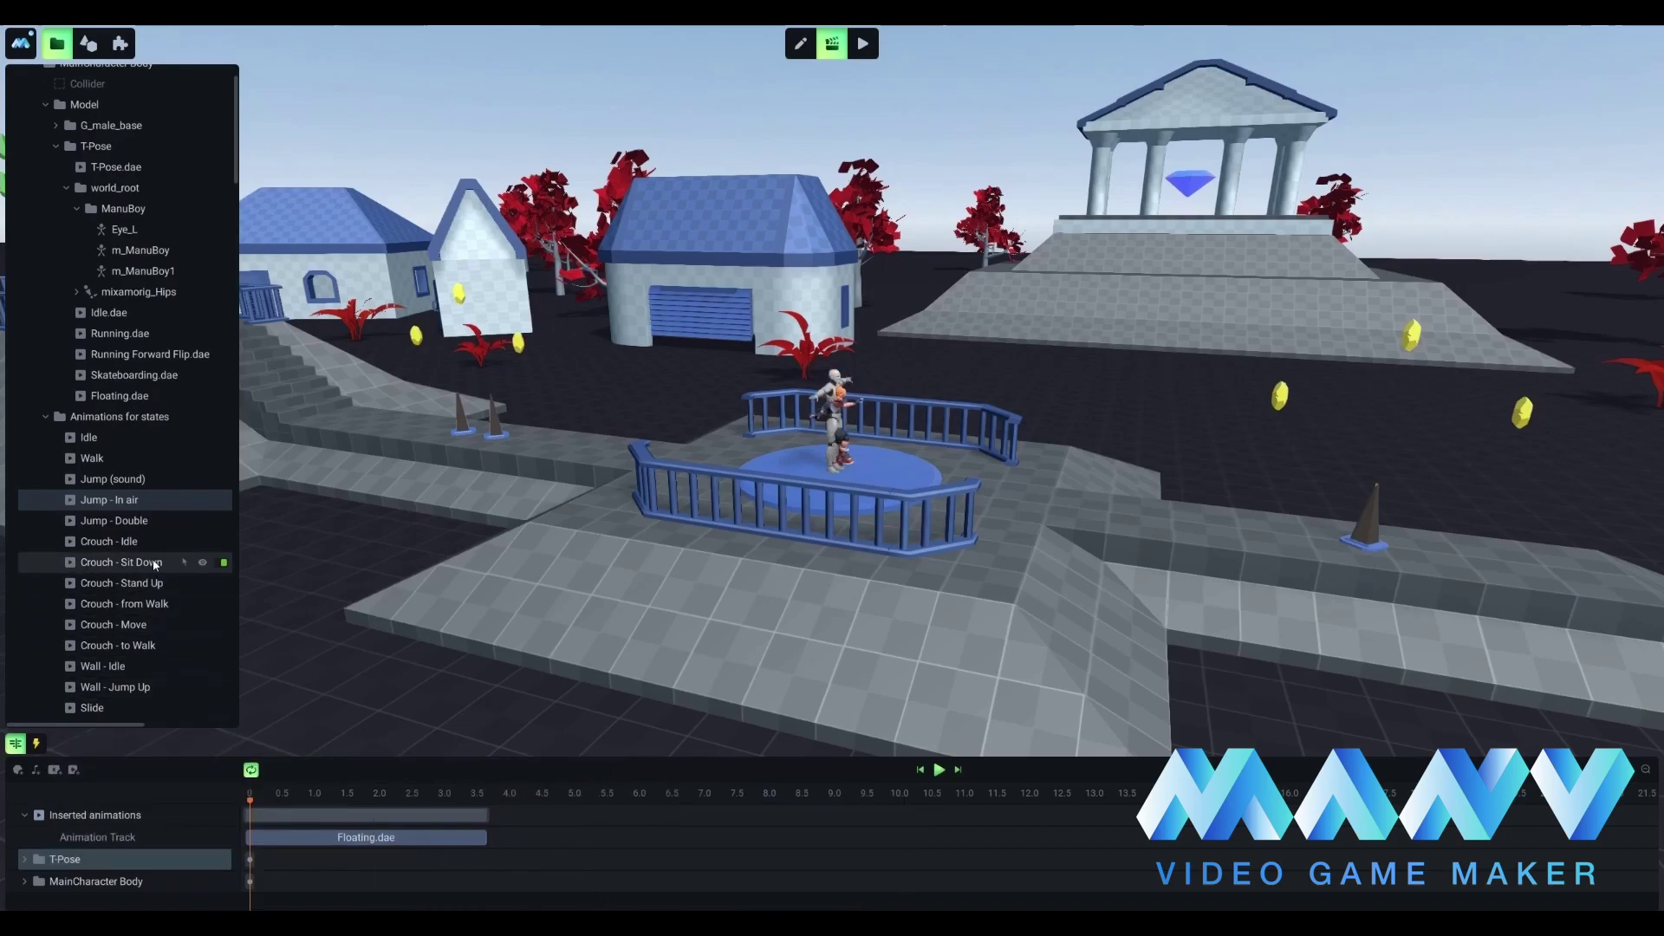
left_click(143, 524)
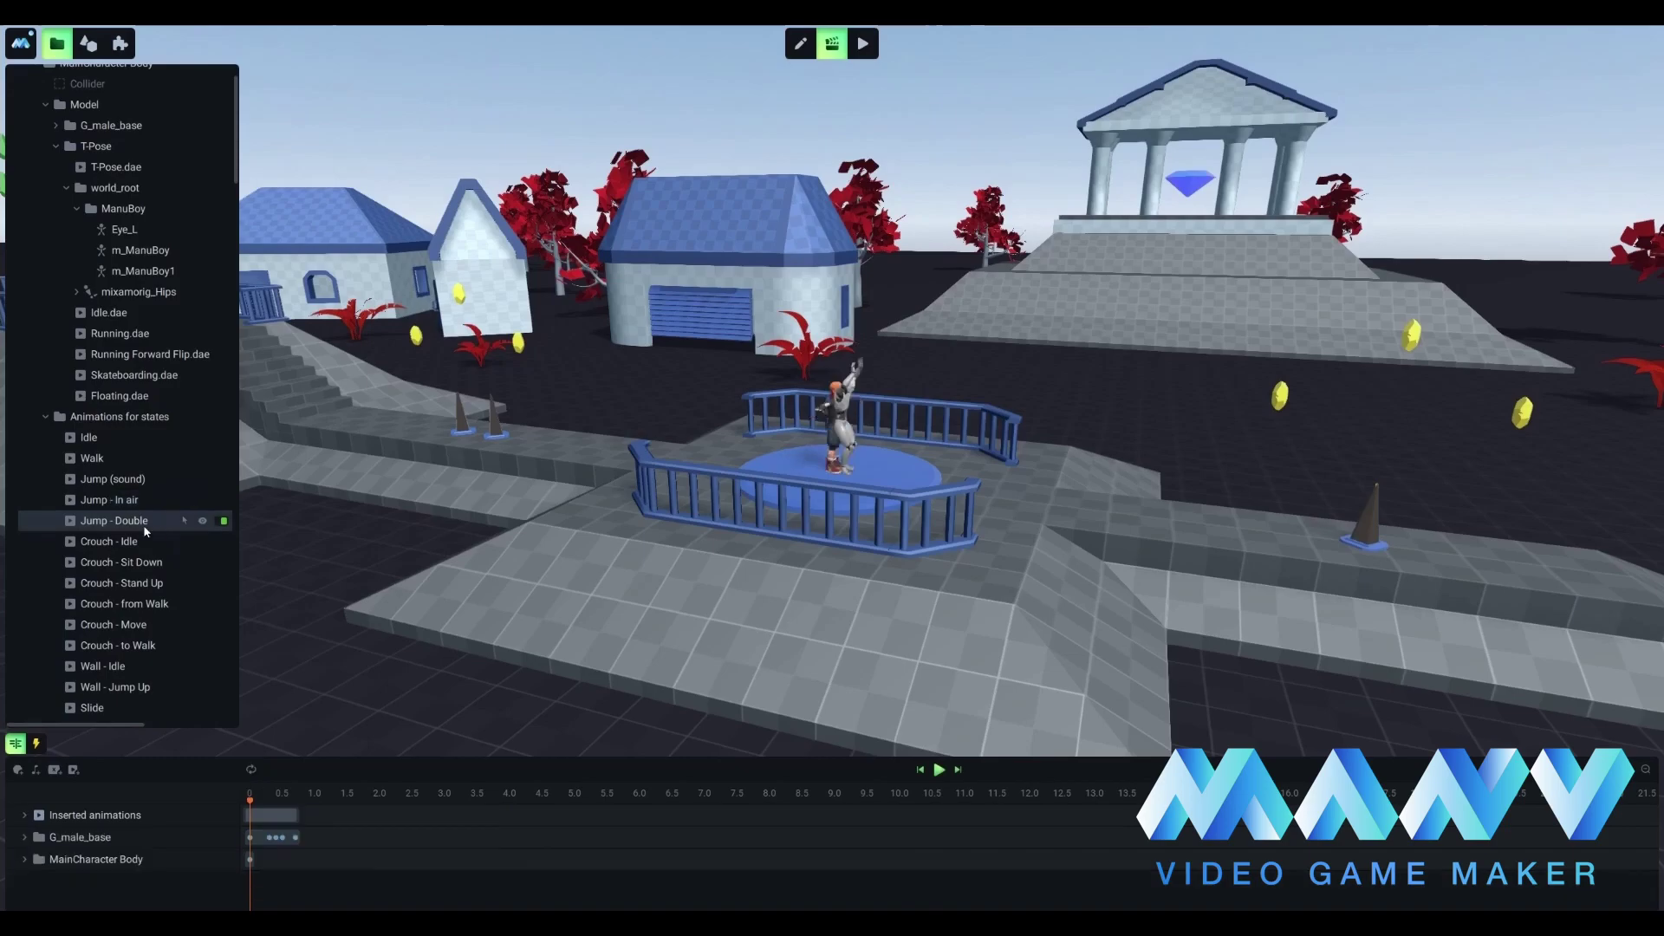
left_click(25, 815)
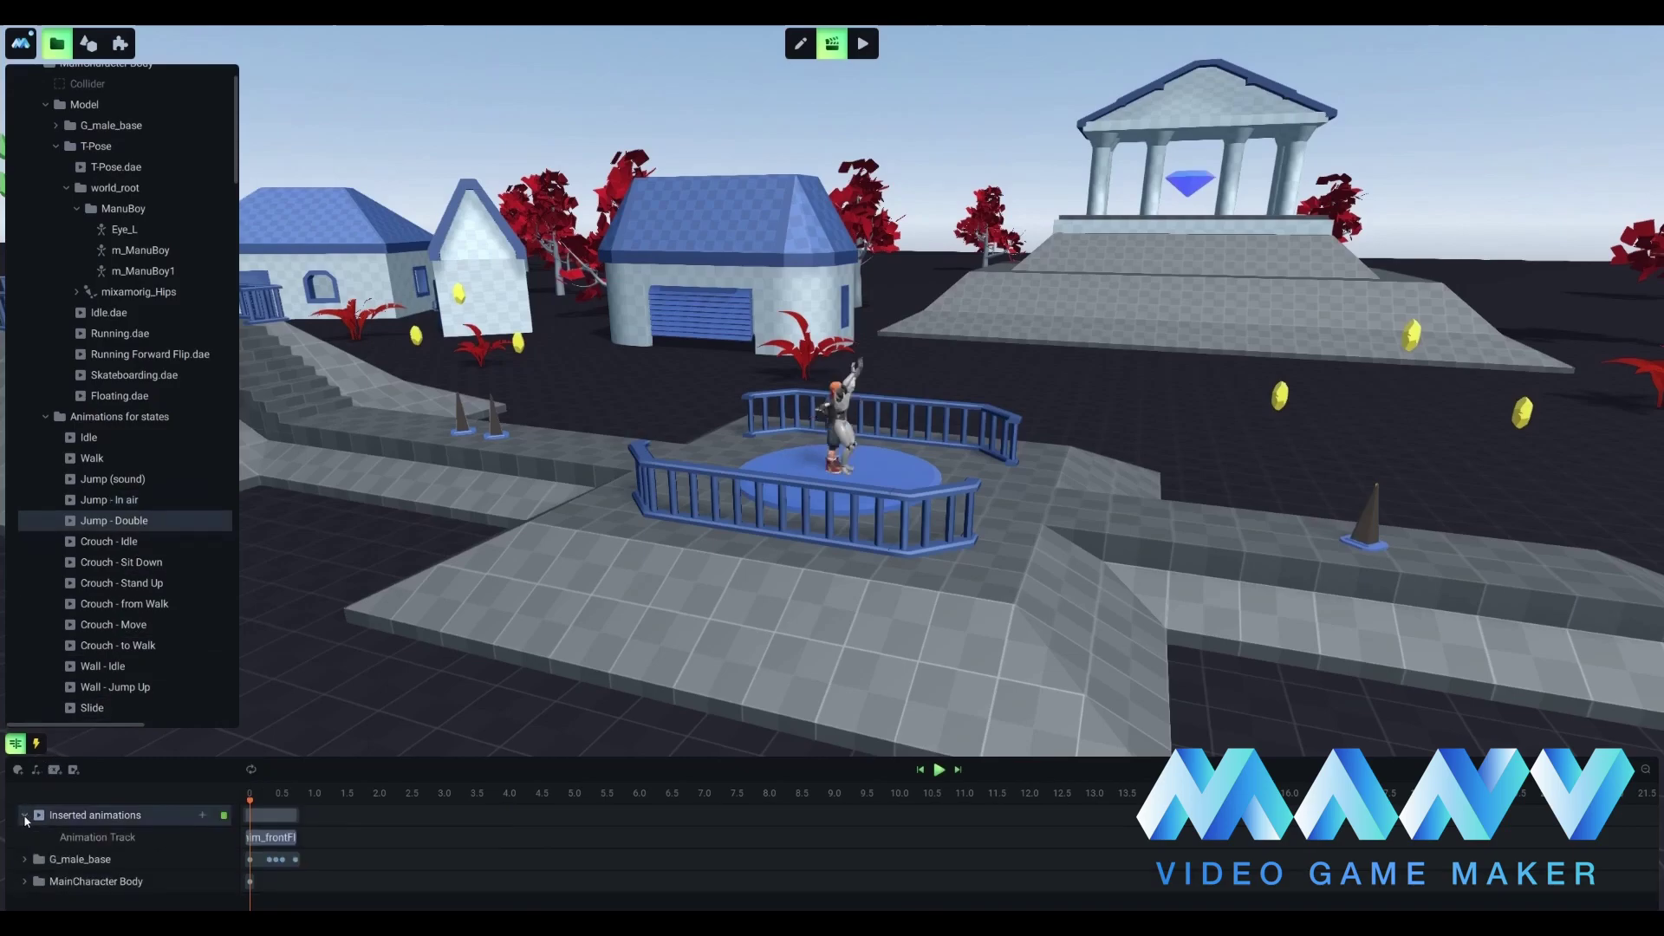
Retarget the Hurt state's G_male_base_mesh colour track onto the T-Pose model's m_ManuBoy mesh.
scroll(116, 622, "down", 1)
left_click(116, 622)
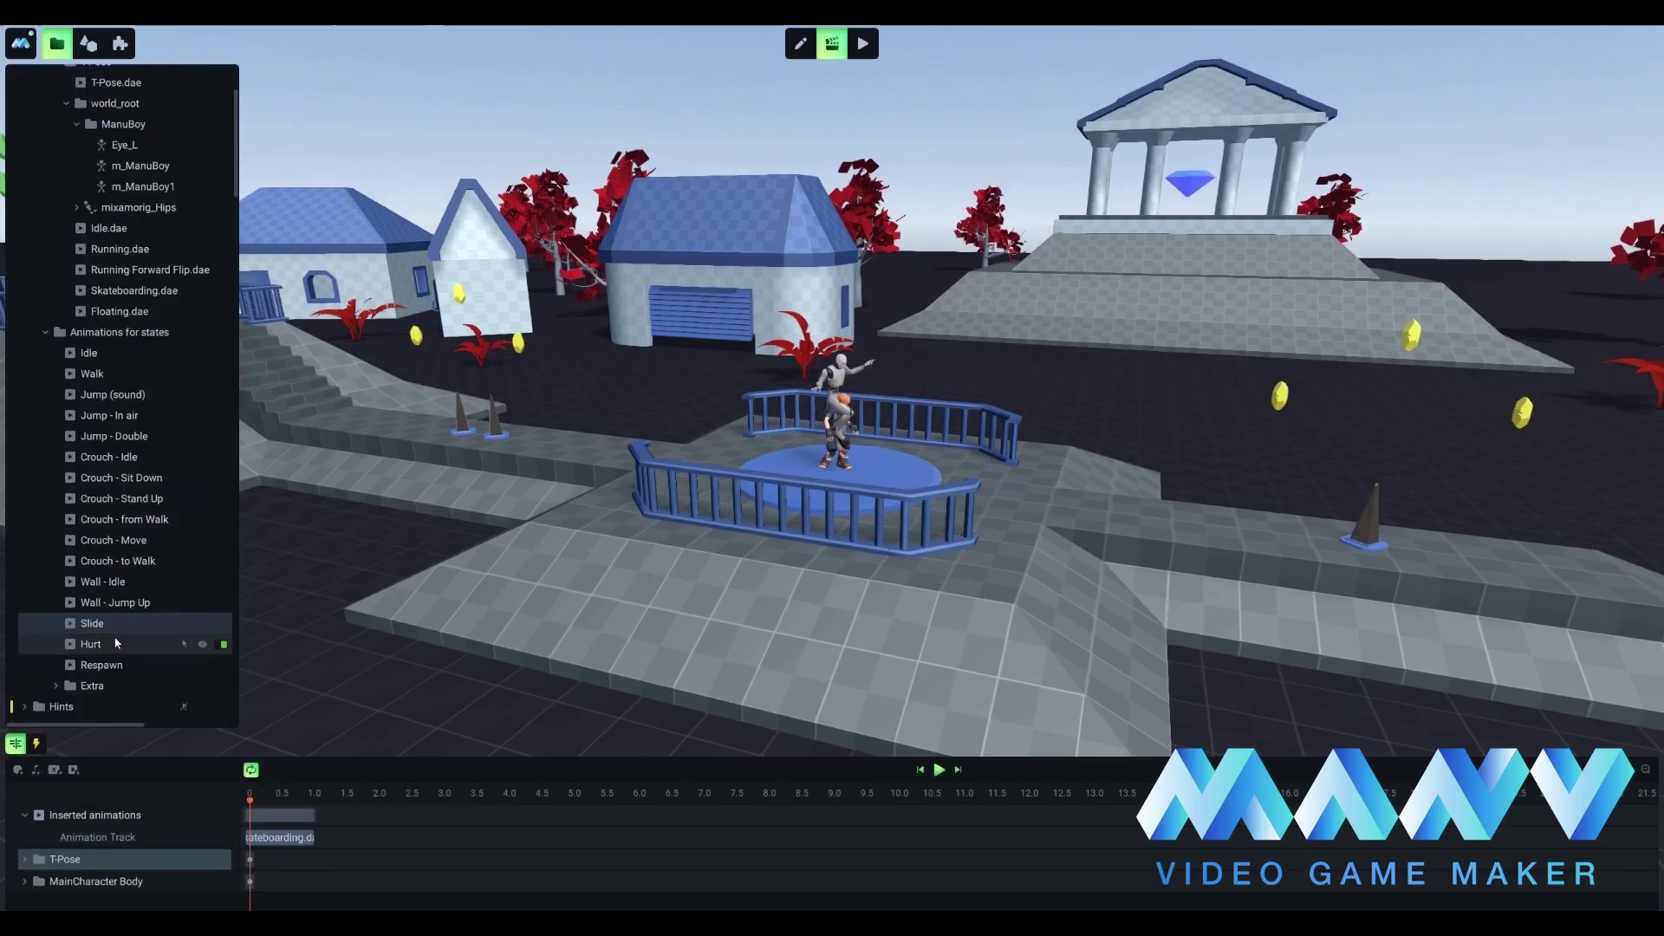
left_click(114, 645)
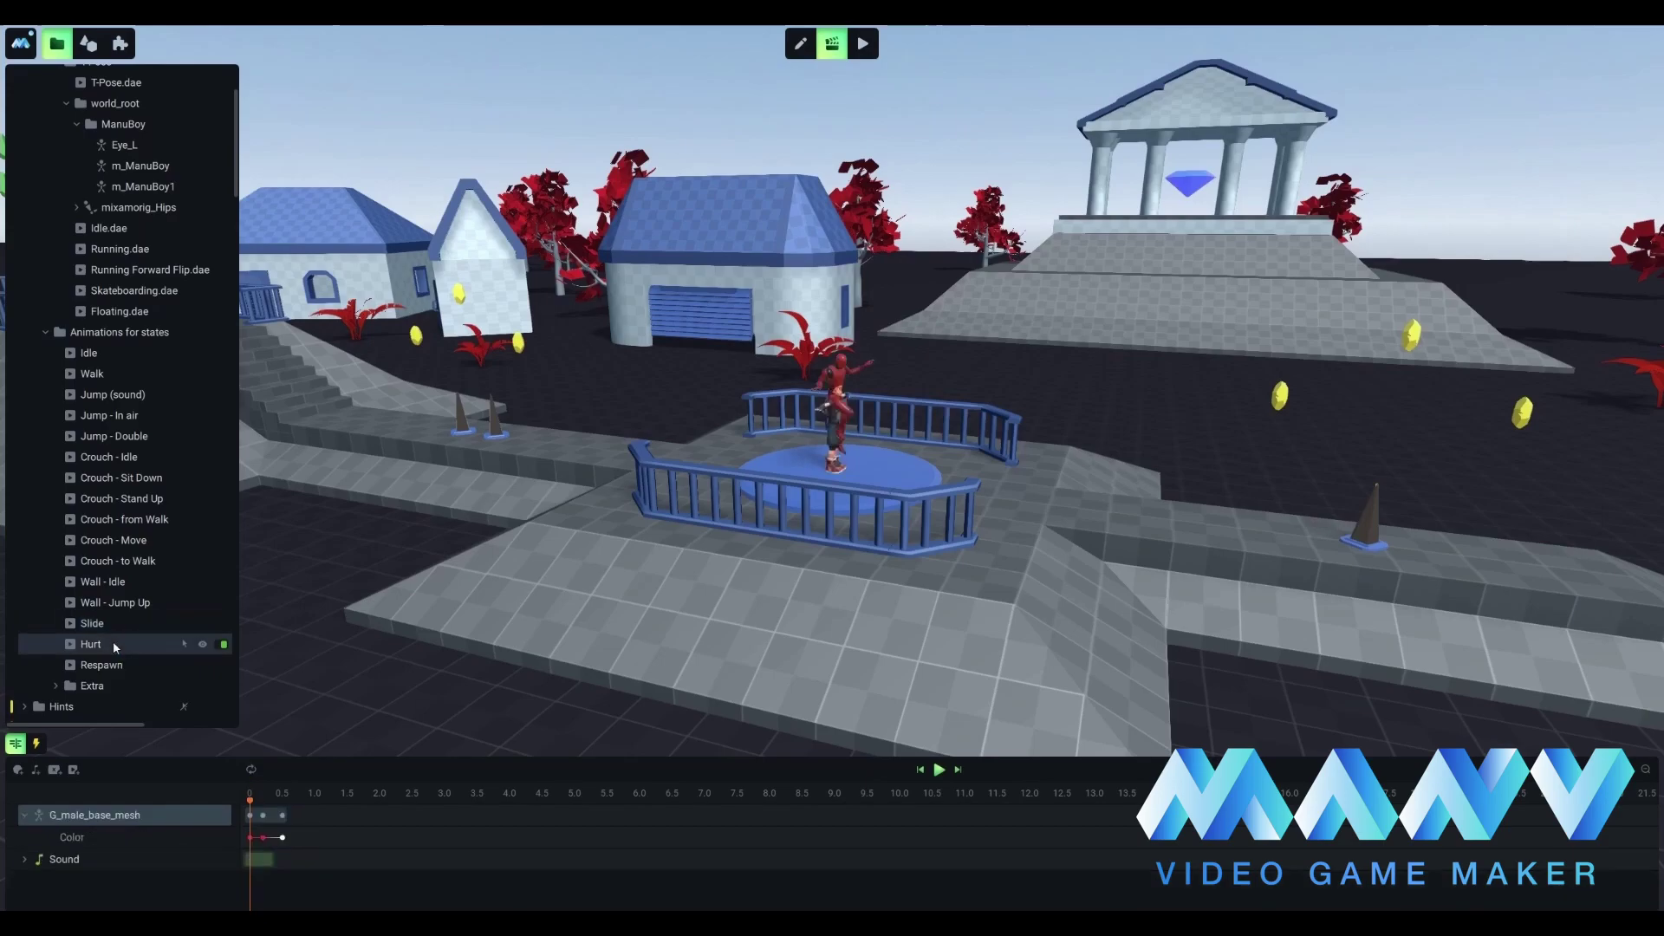
right_click(123, 818)
mouse_move(213, 825)
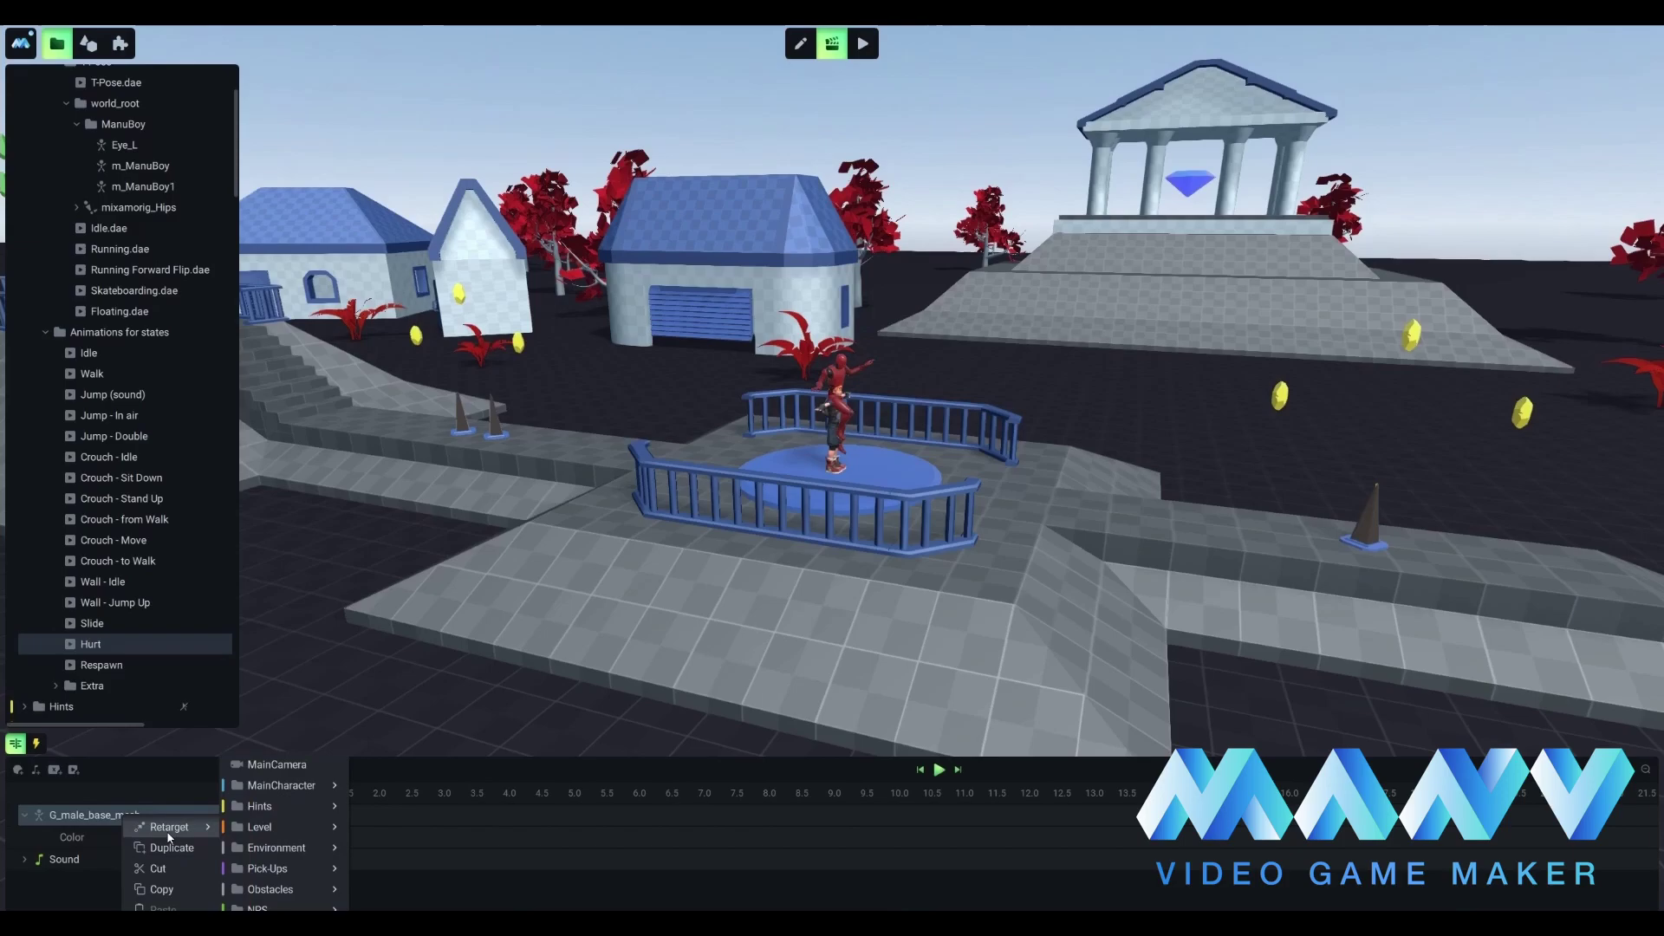
mouse_move(278, 785)
mouse_move(423, 788)
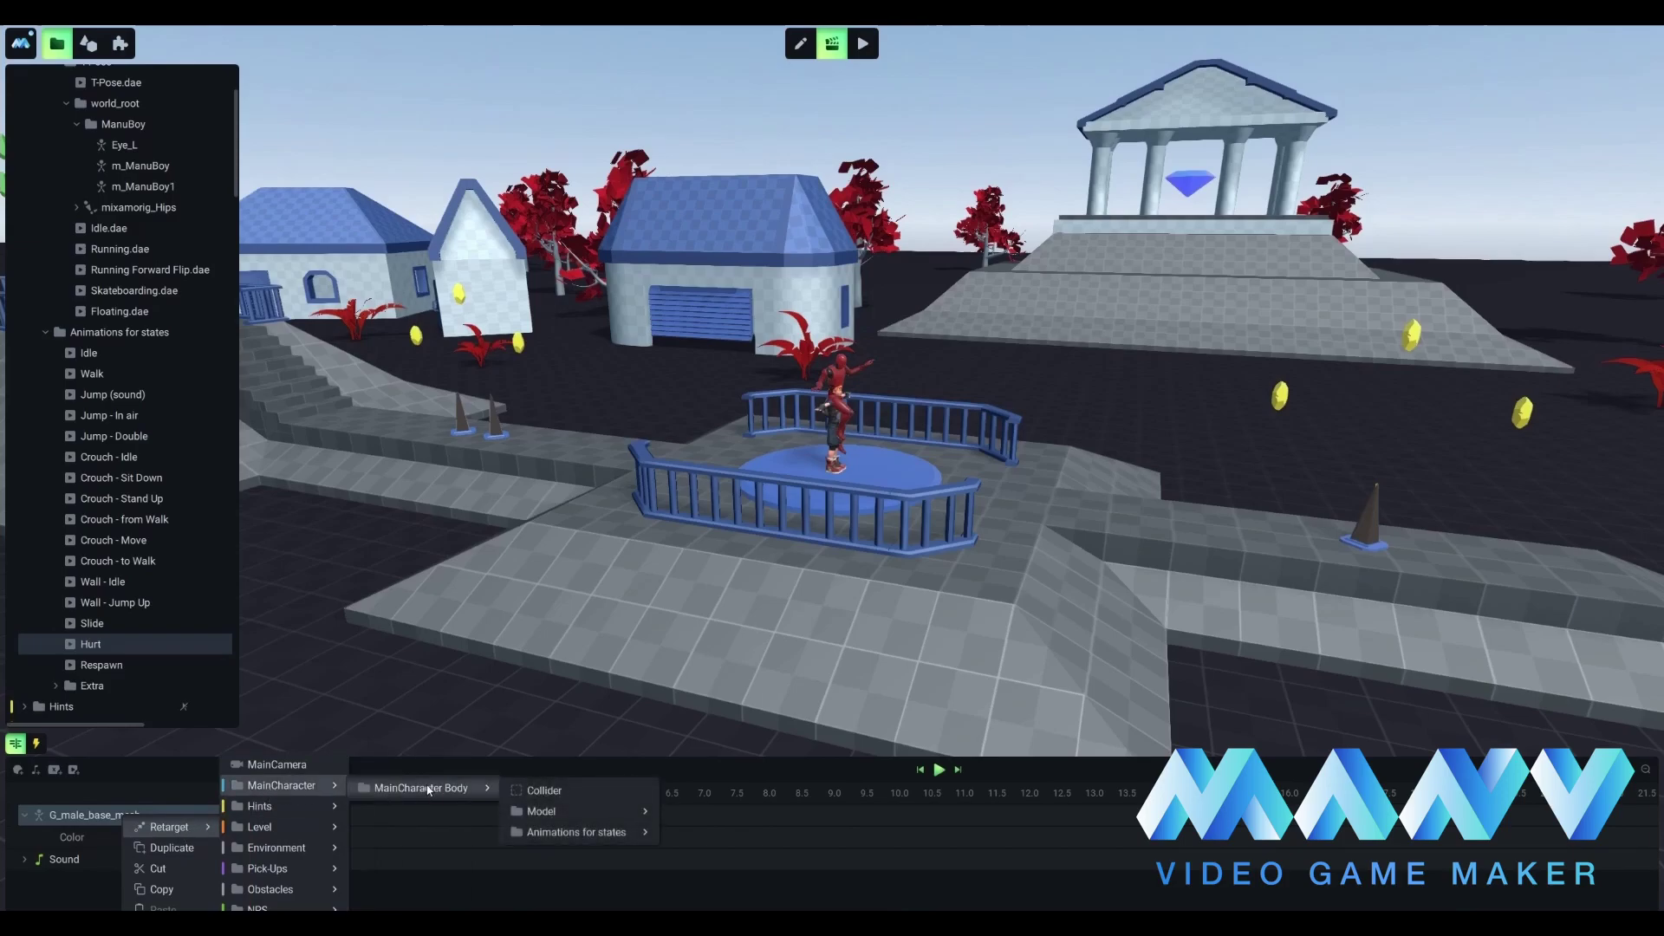
mouse_move(562, 814)
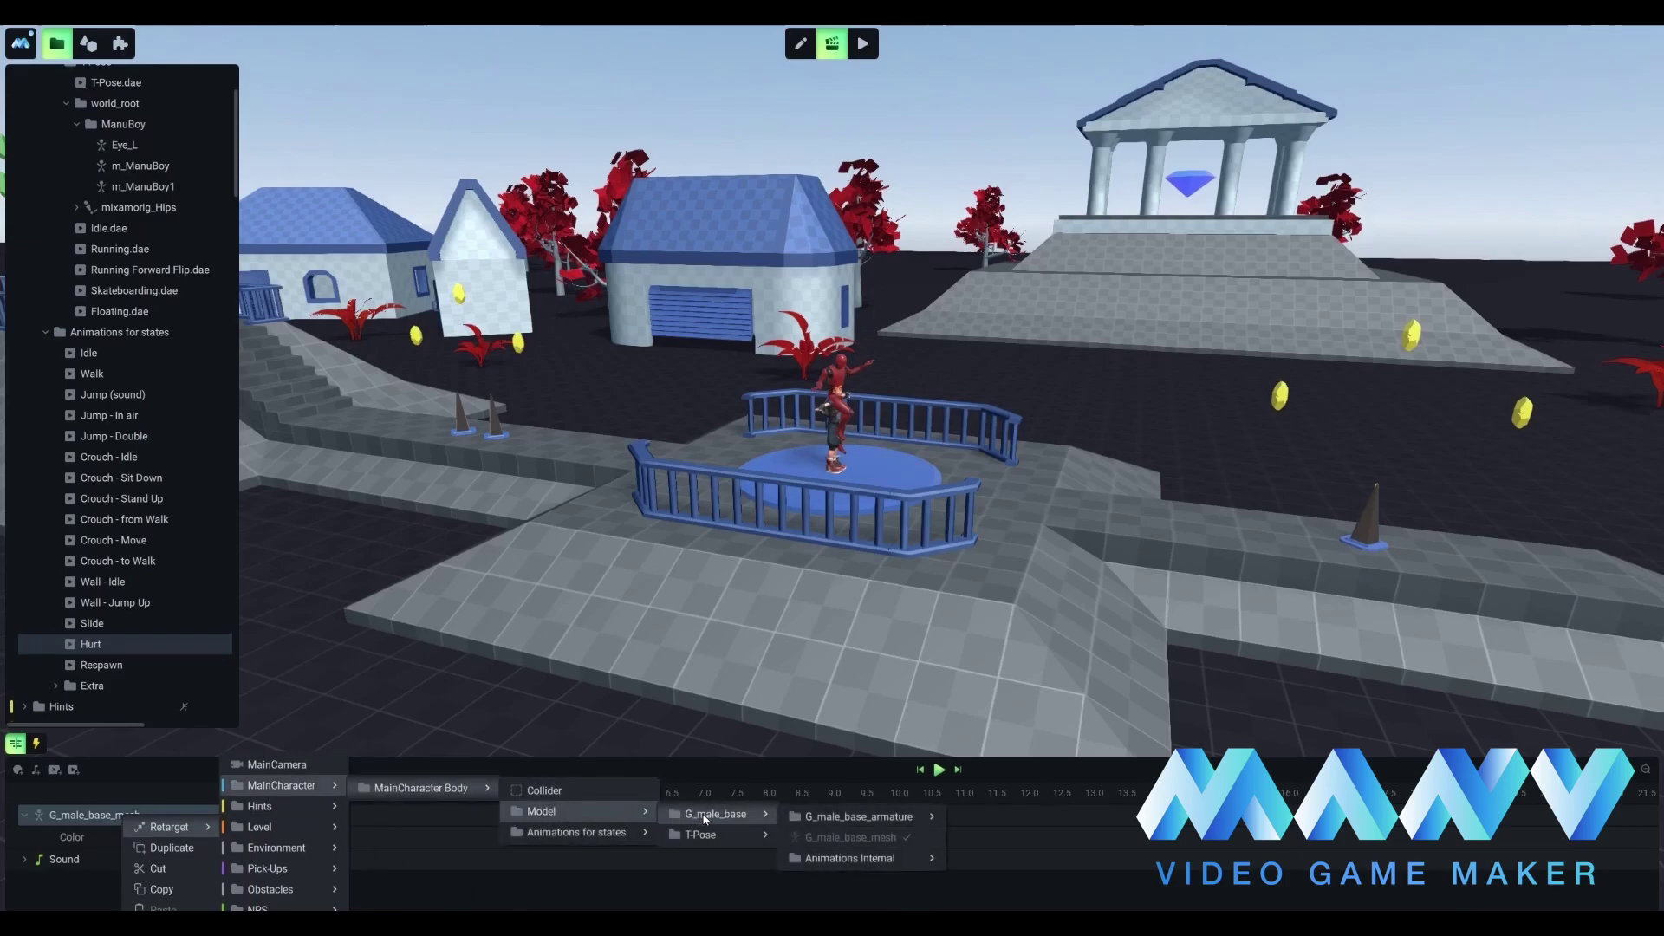
mouse_move(719, 835)
mouse_move(858, 827)
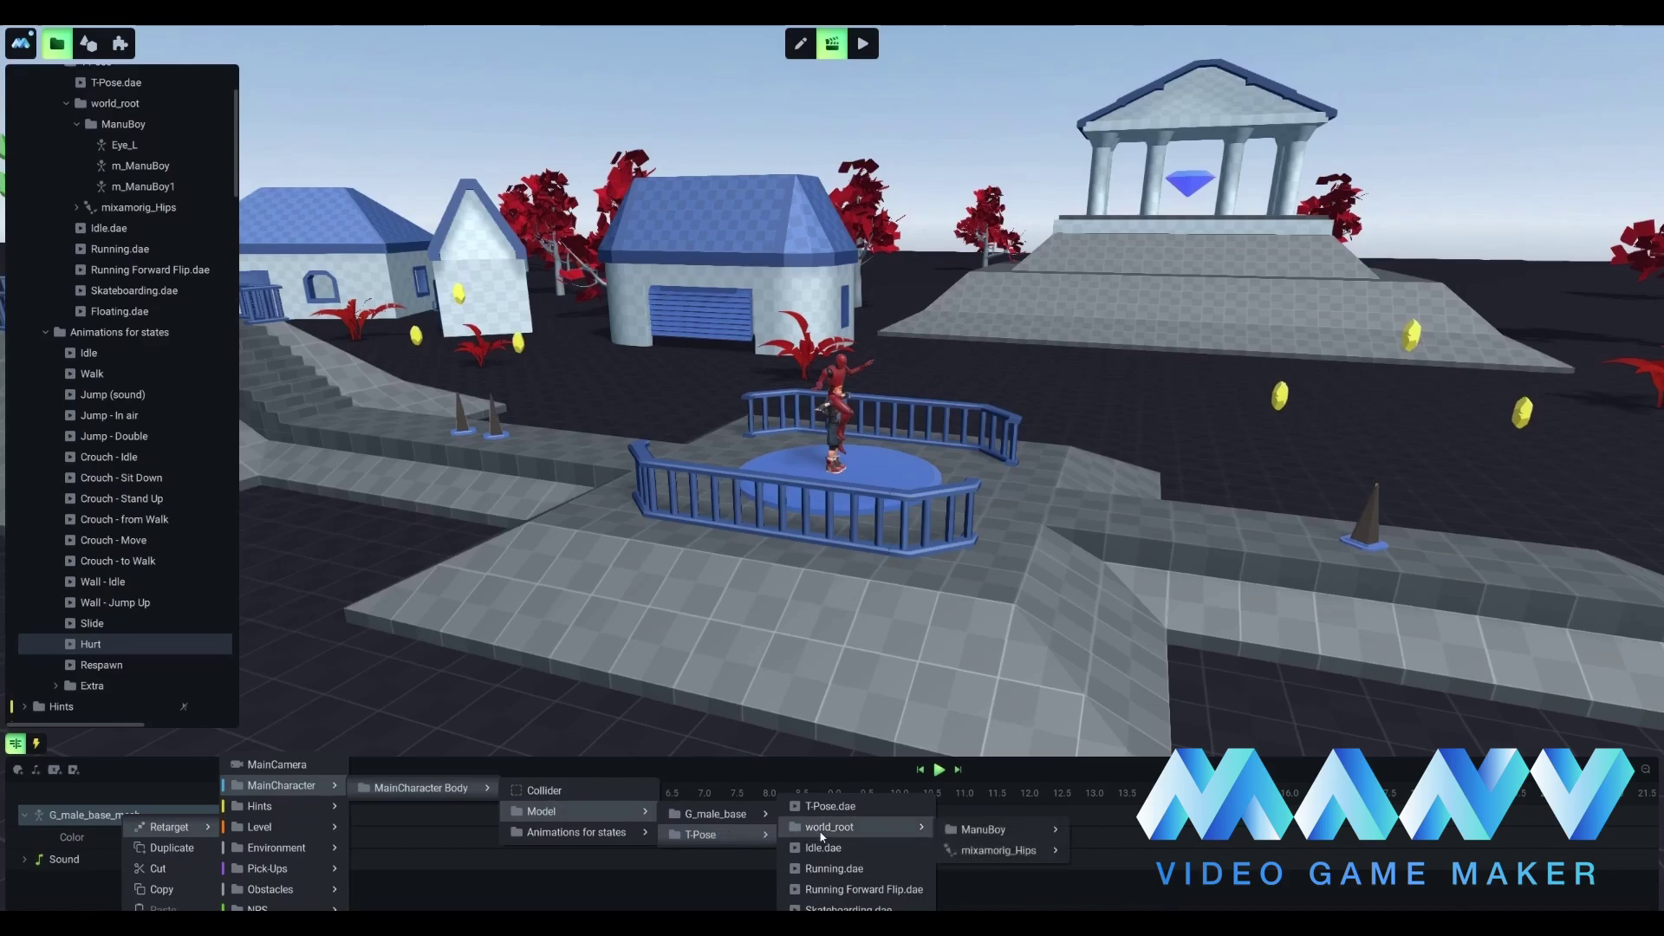
mouse_move(997, 829)
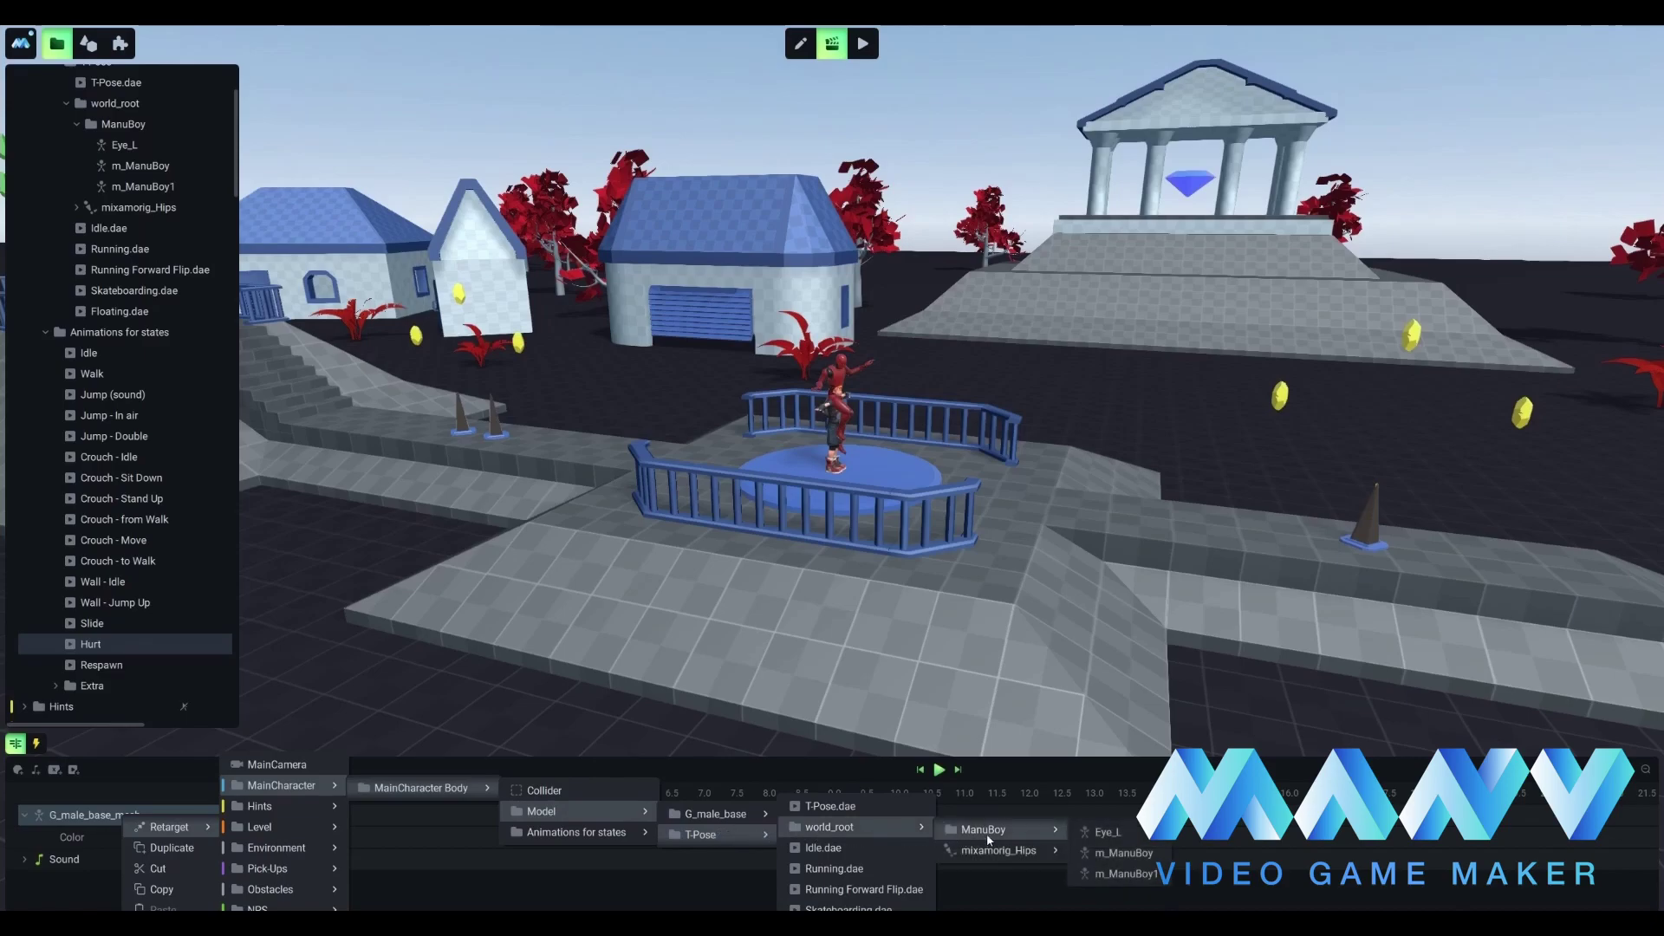
left_click(1124, 853)
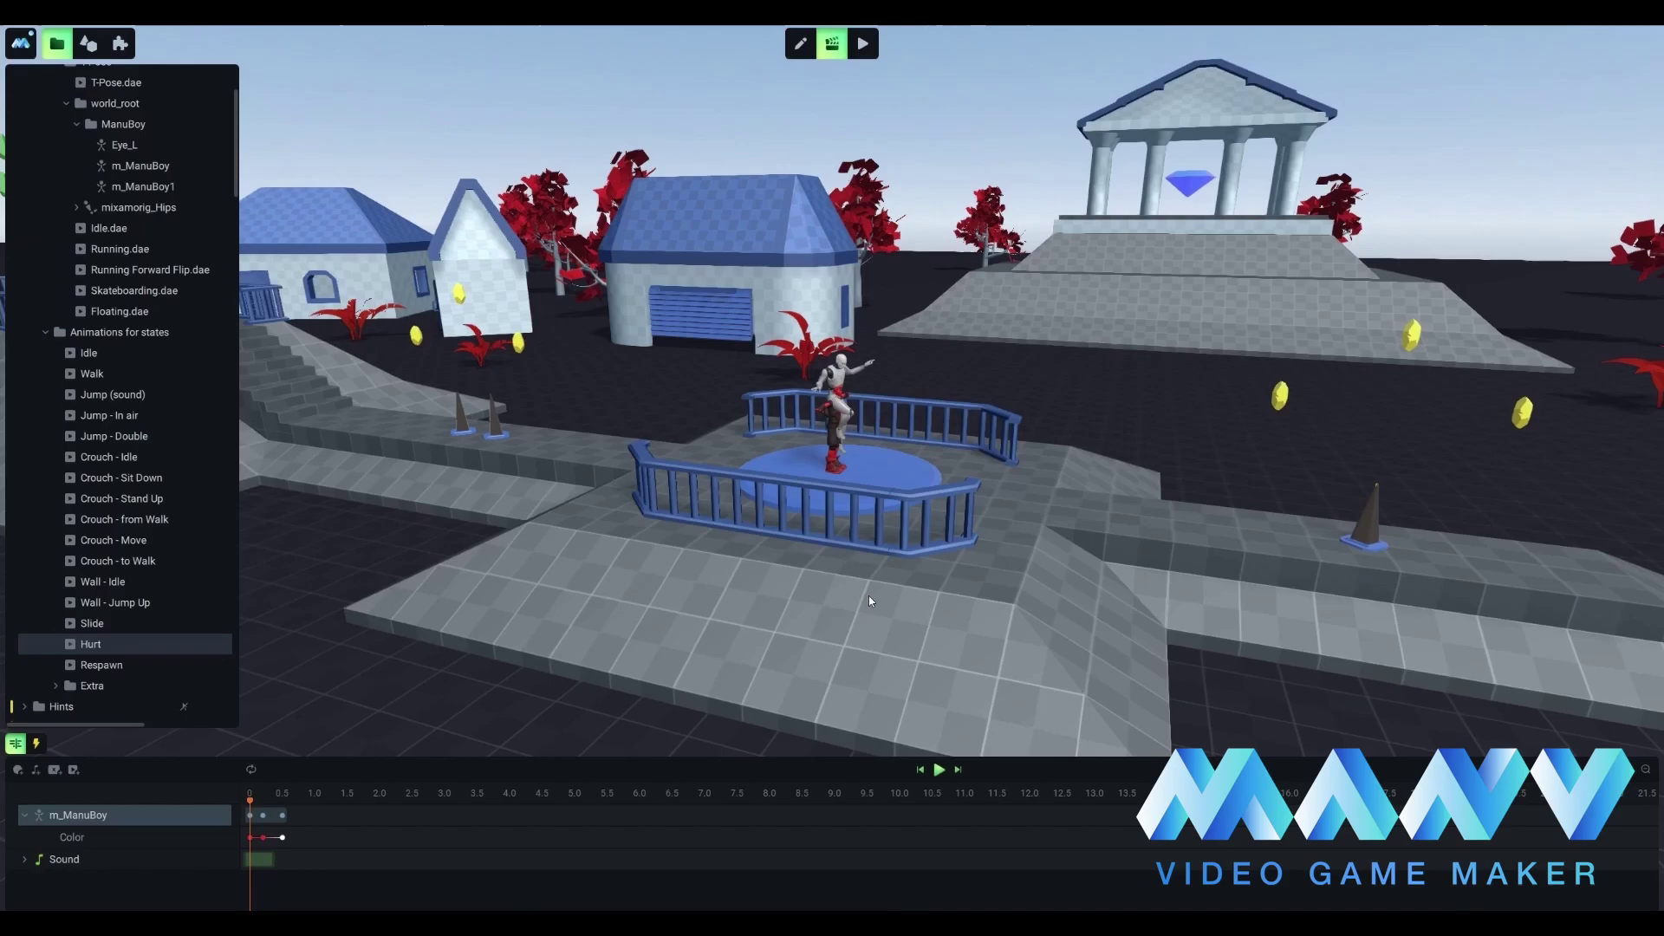
key("w")
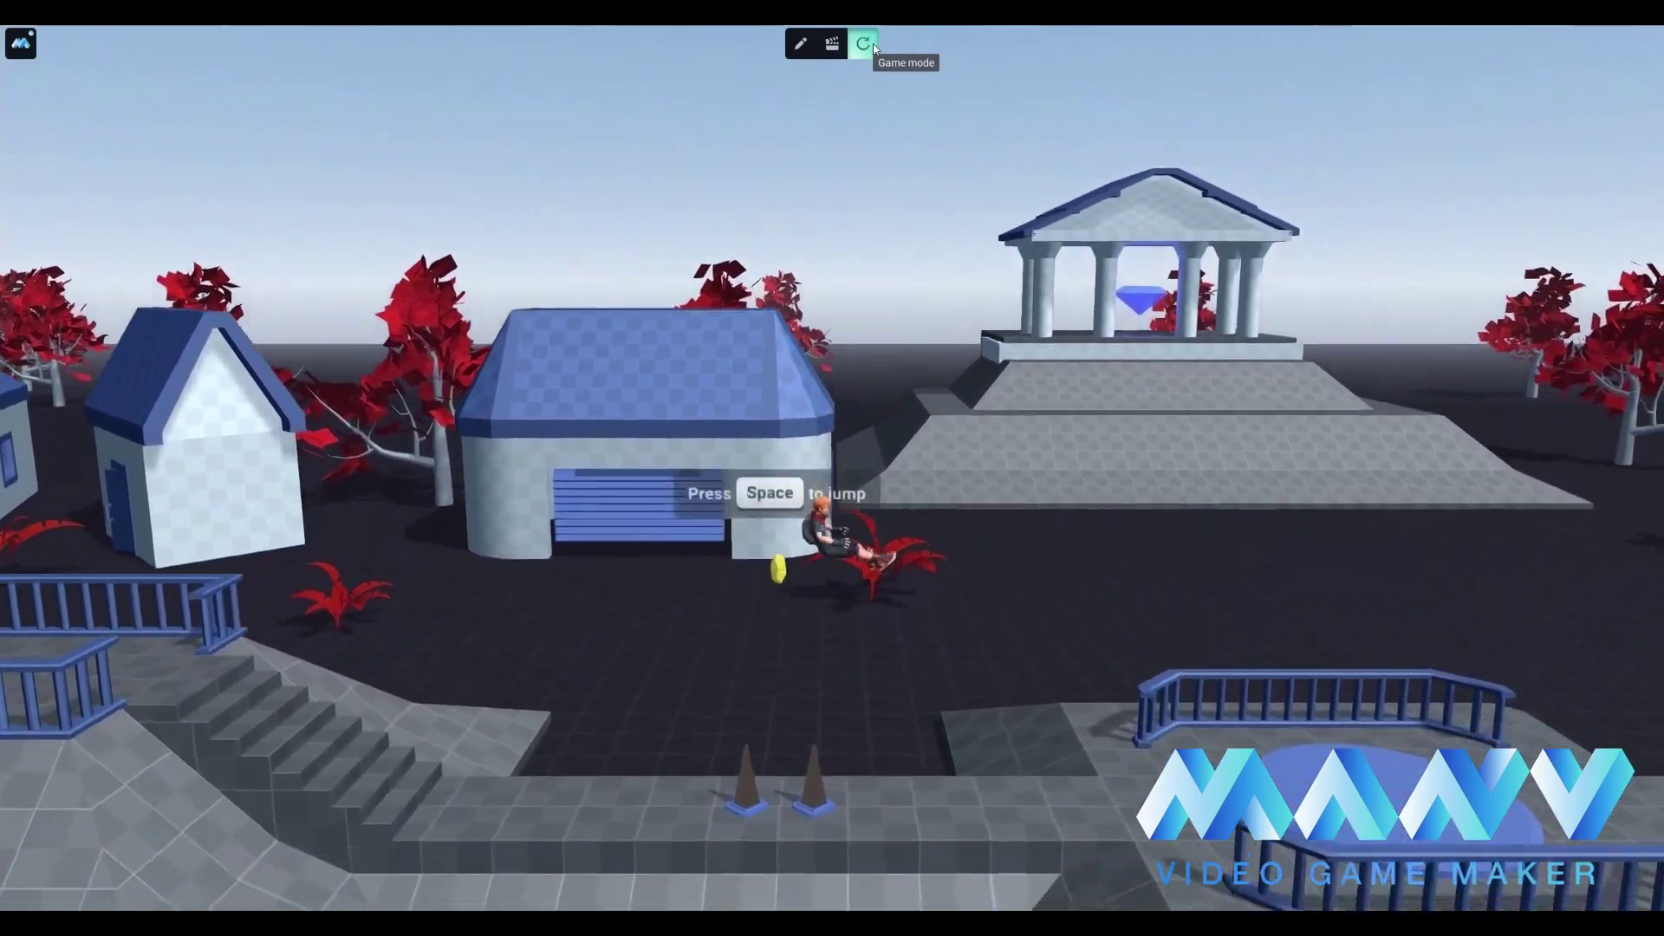
key("space")
key("w")
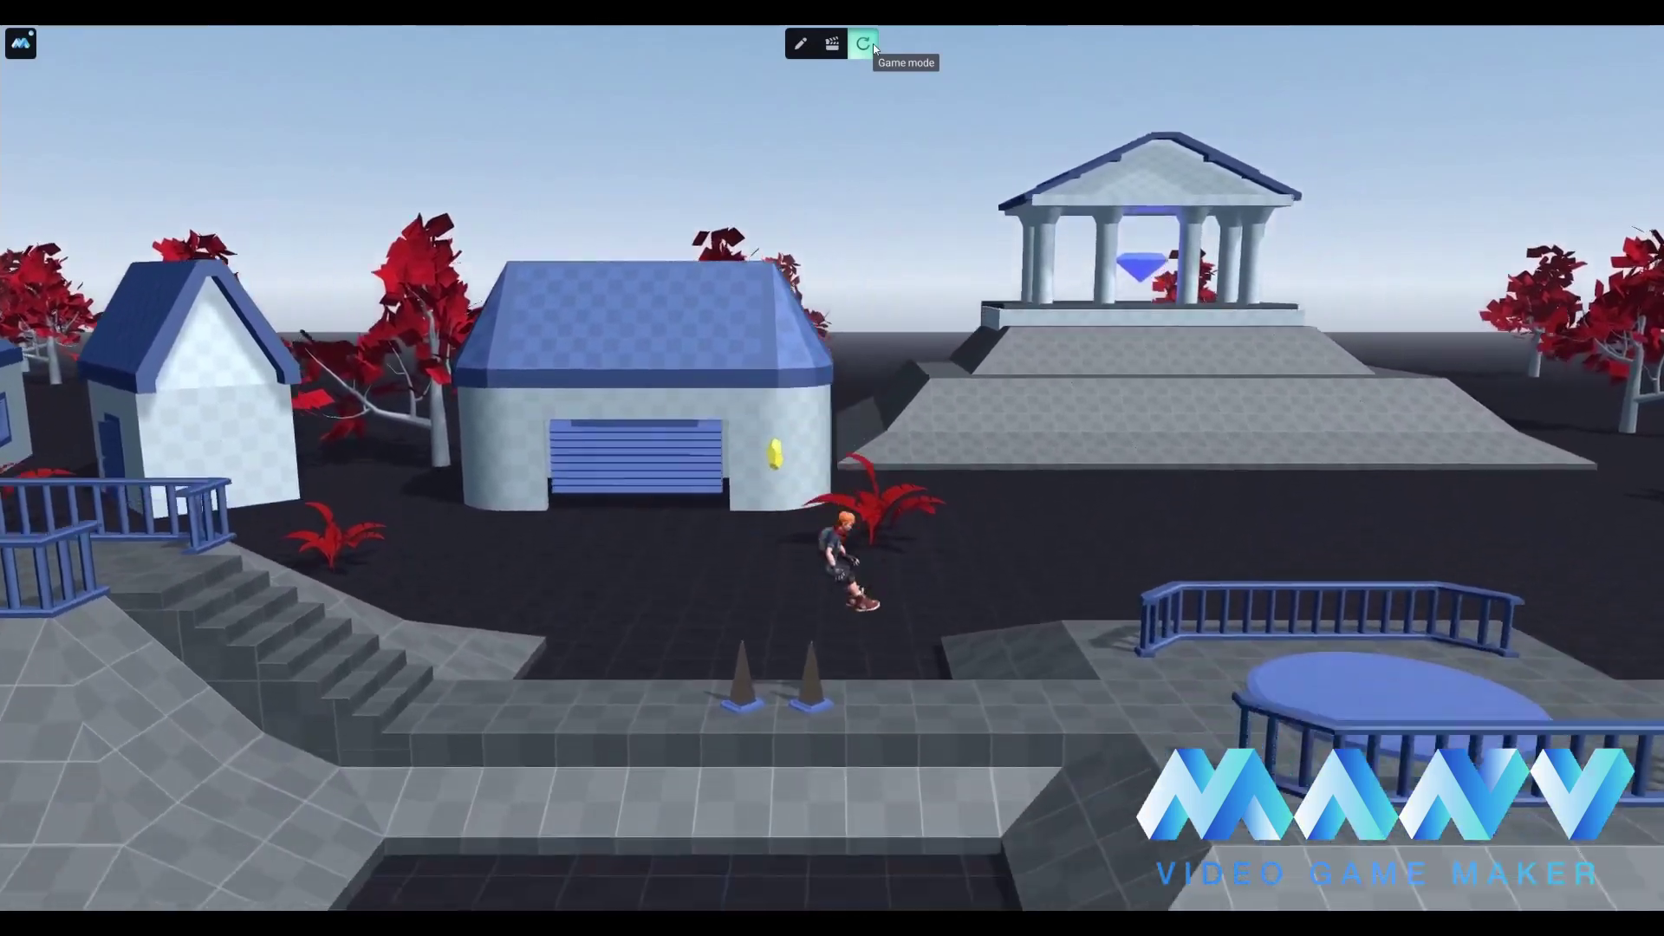
key("space")
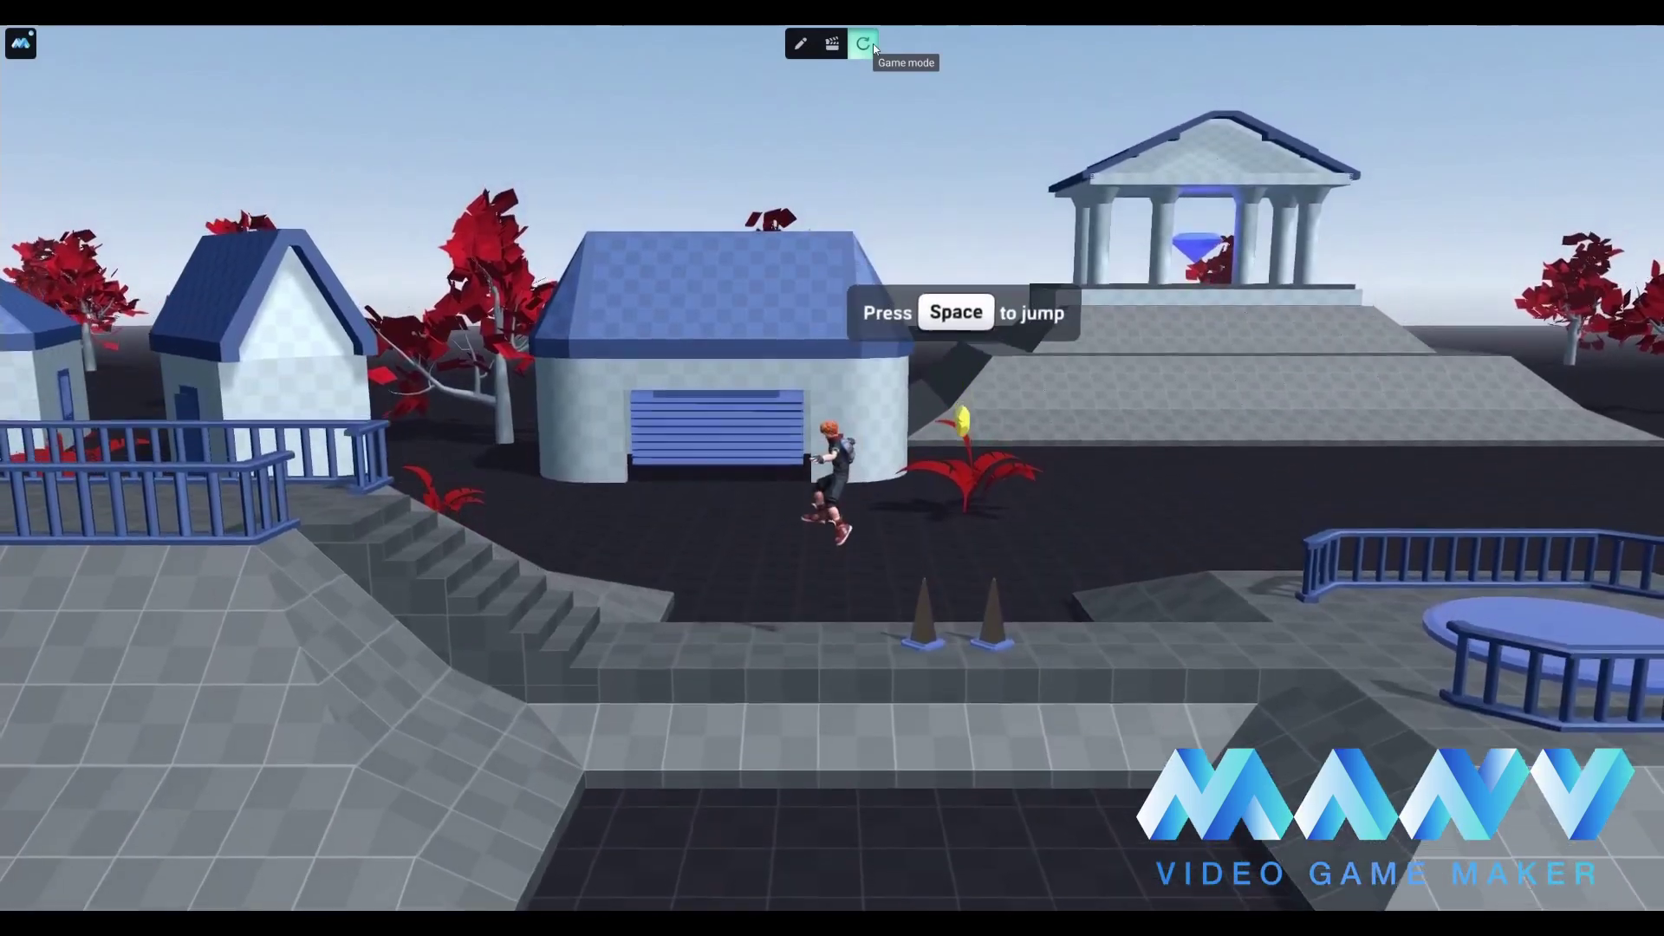
key("w")
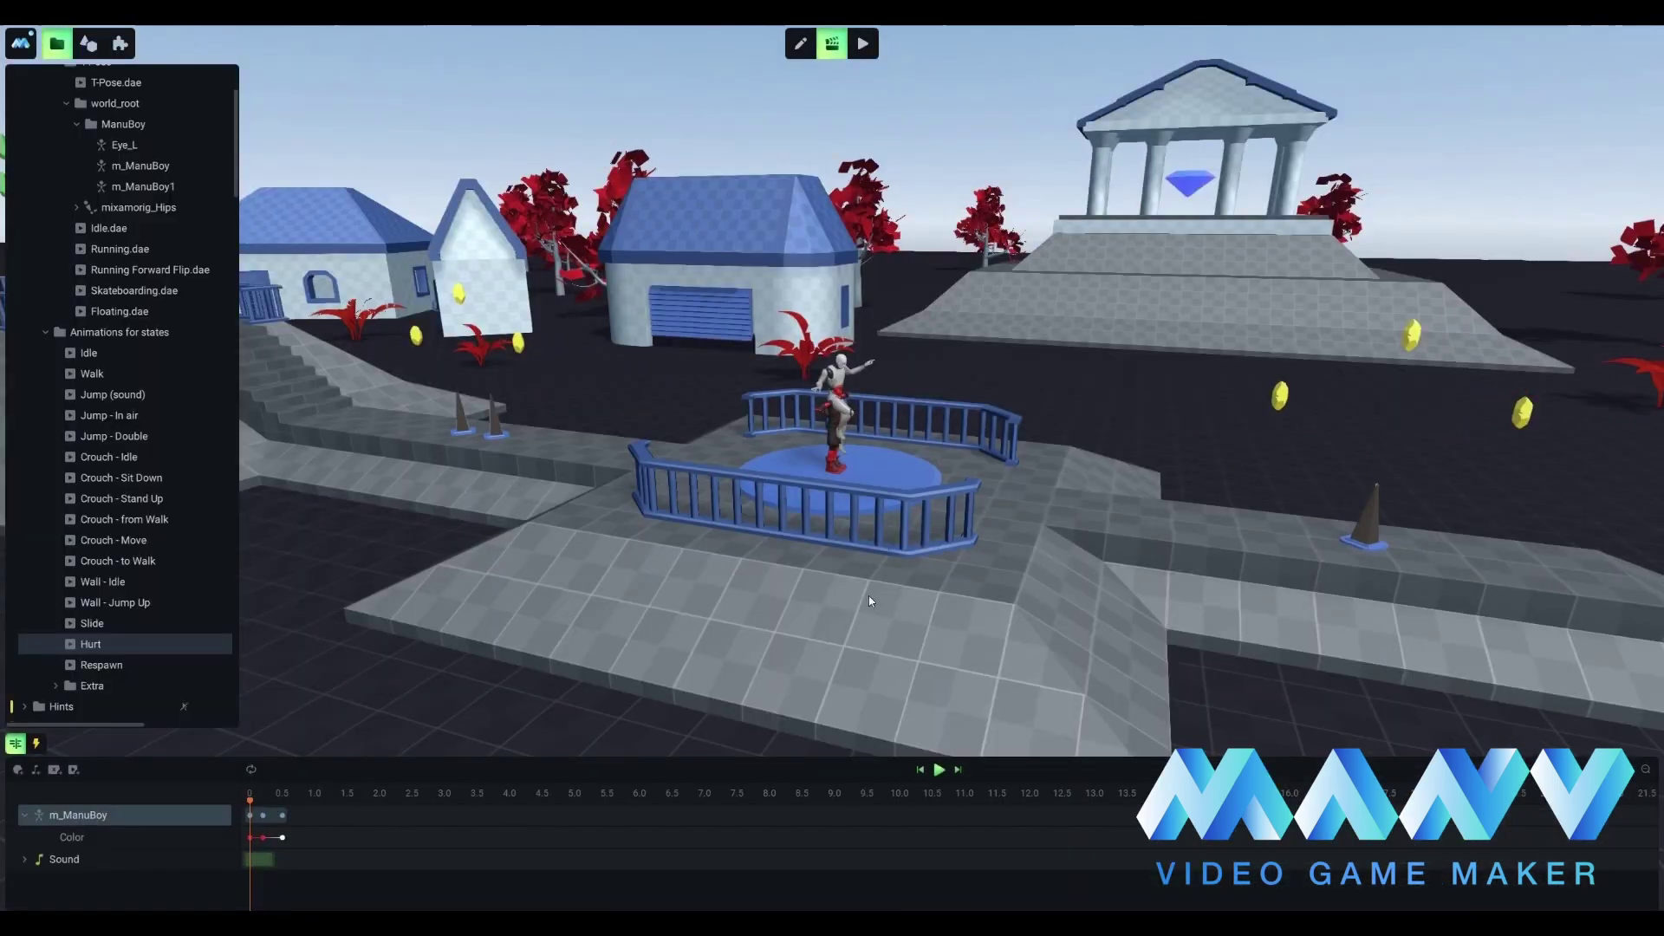
Back in edit mode, delete the old G_male_base model, leaving T-Pose as the only character model.
left_click(800, 44)
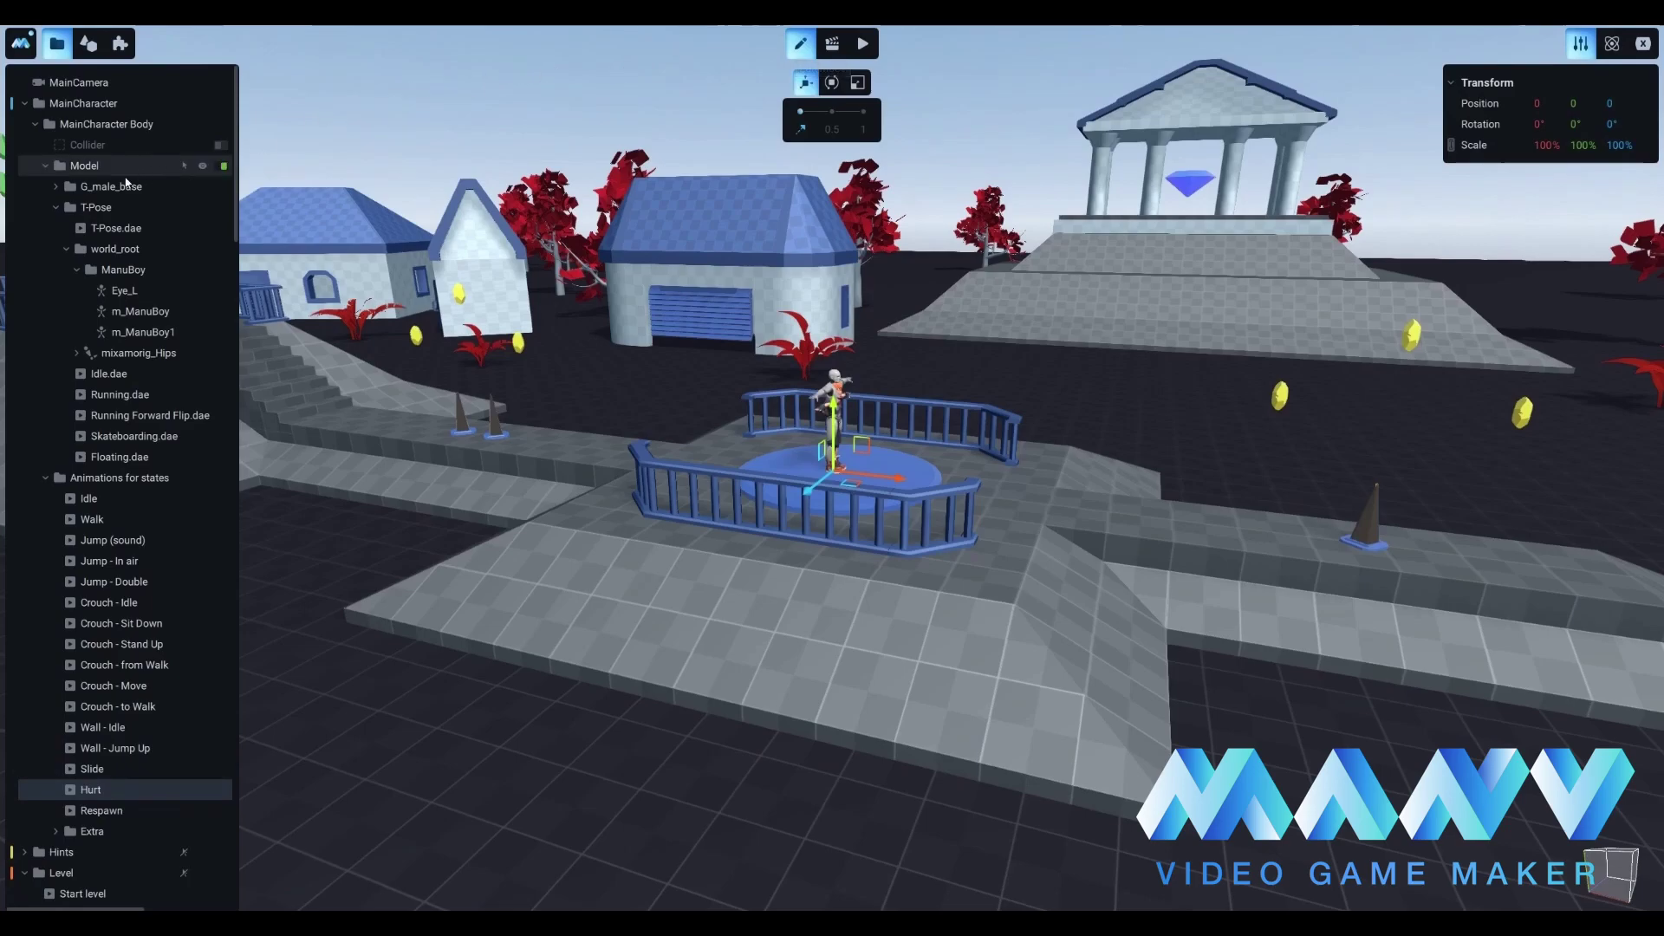
right_click(120, 190)
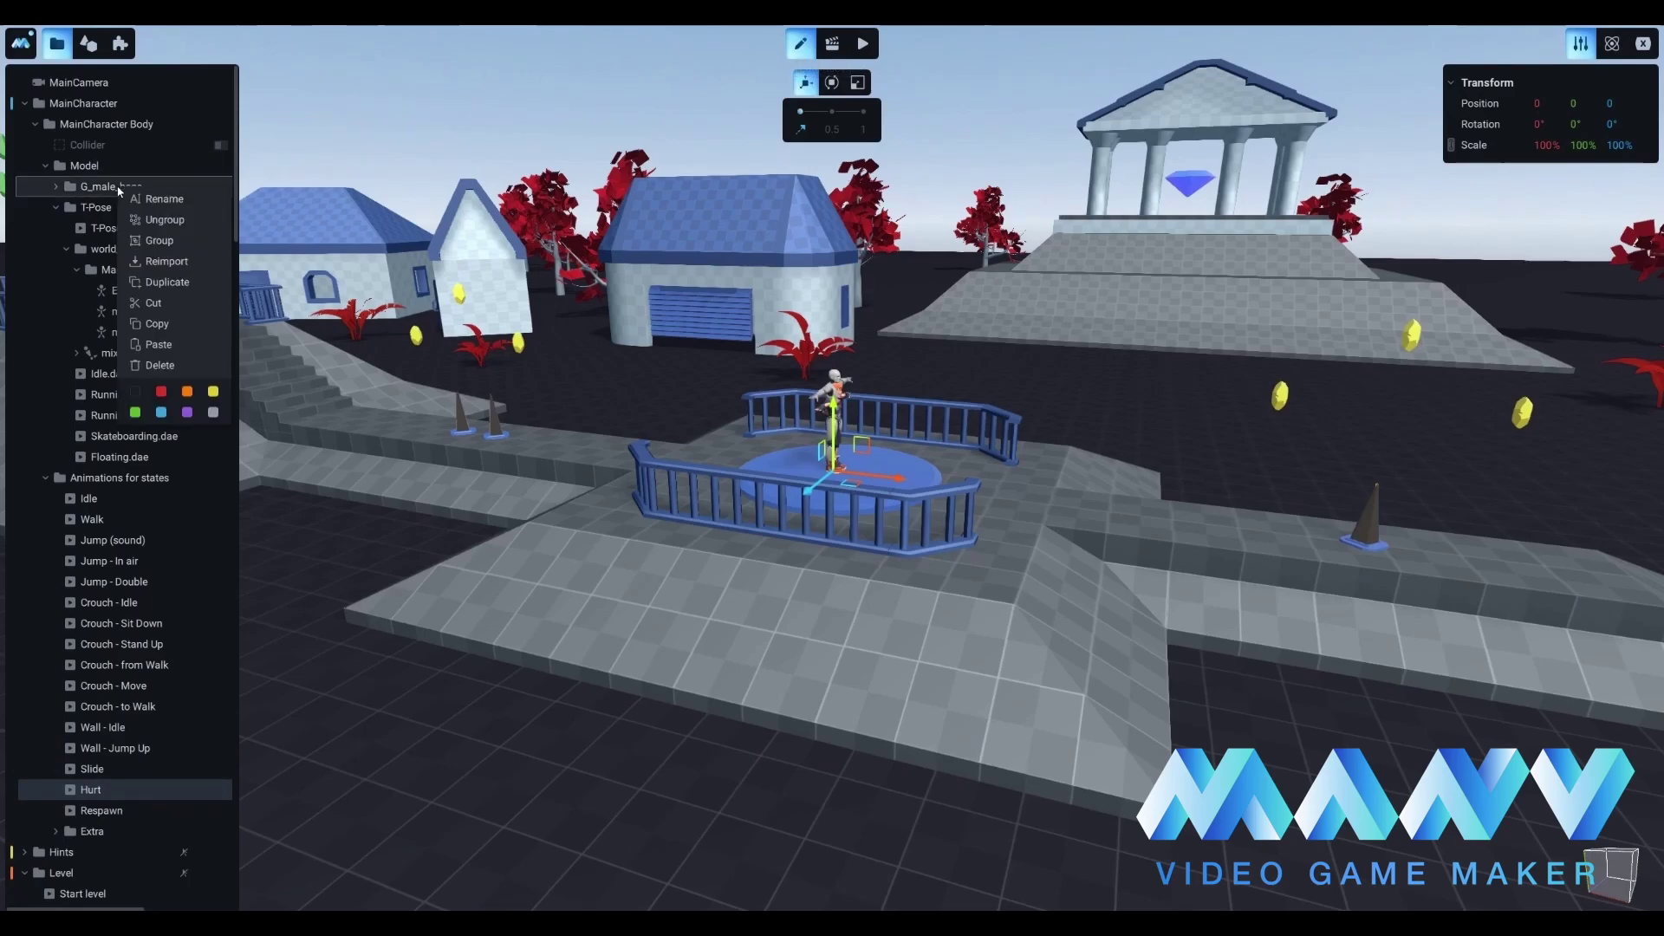
left_click(176, 366)
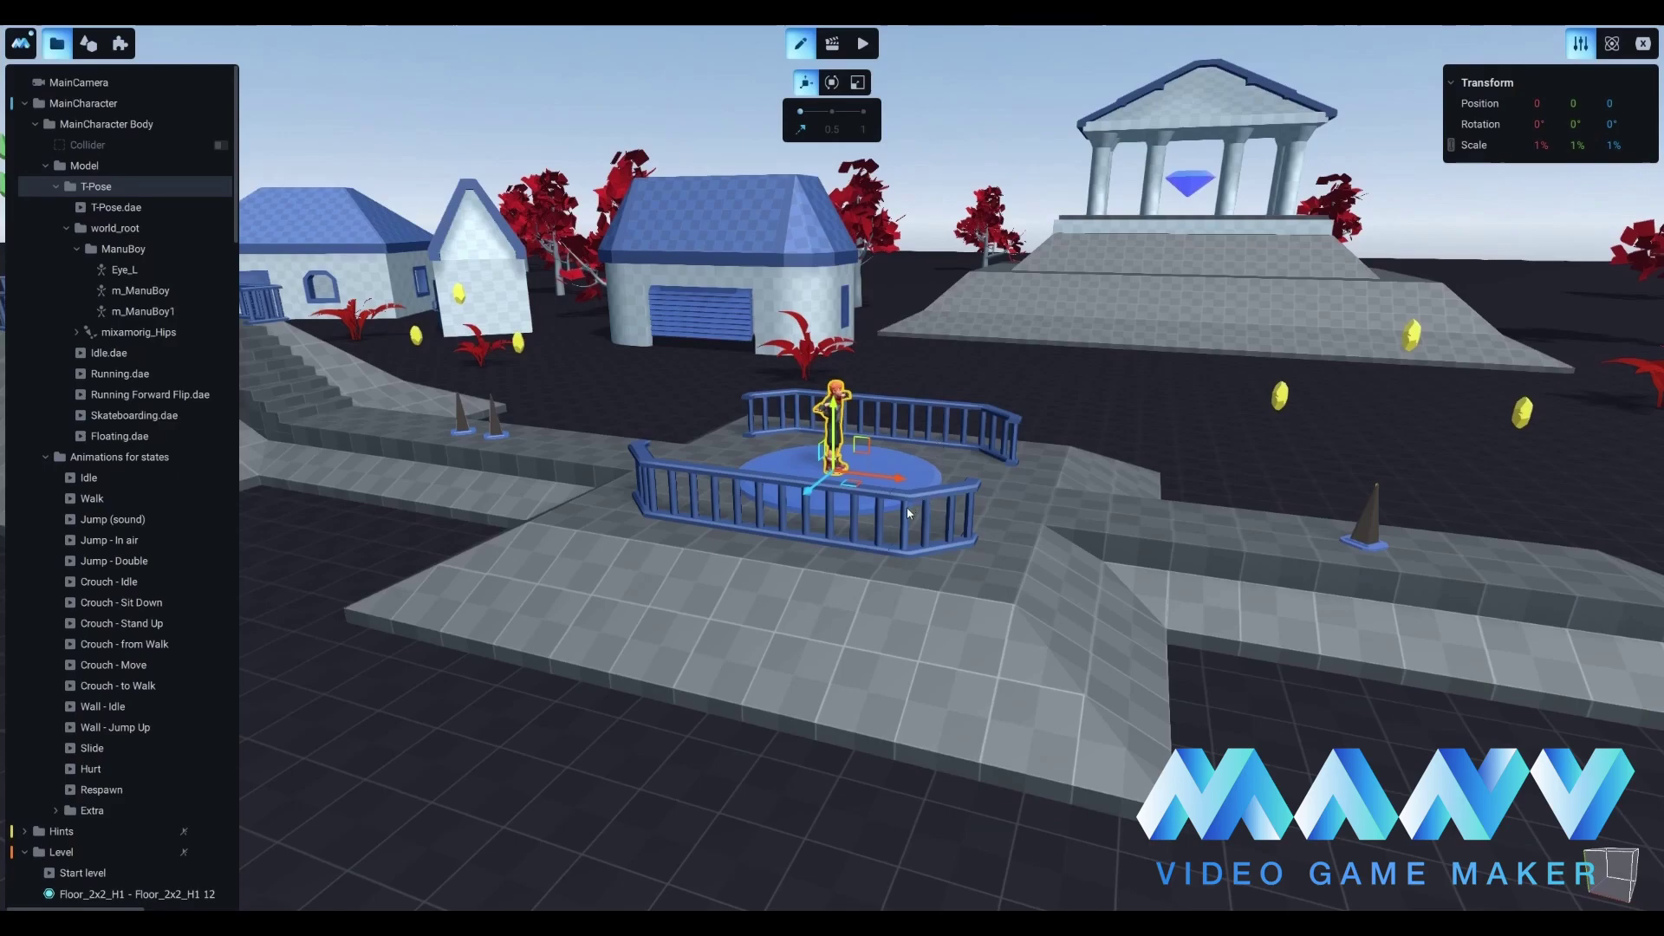
Start game mode and run ManuBoy around the level, jumping near the garage and the temple.
left_click(863, 44)
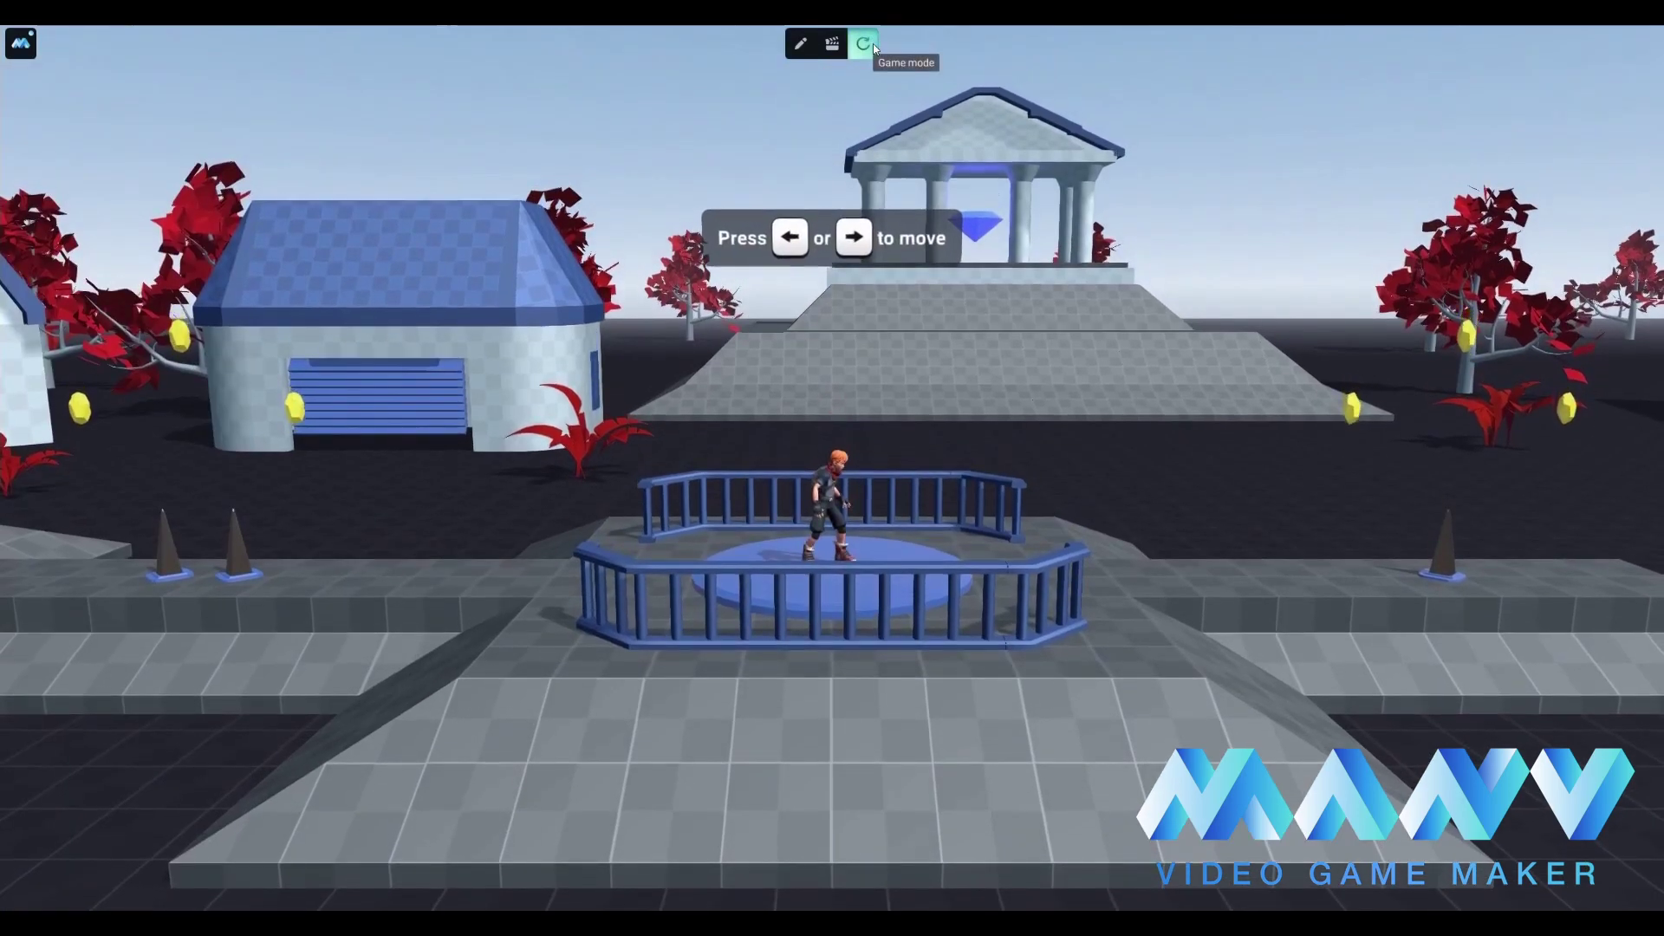
key("Left")
key("Left")
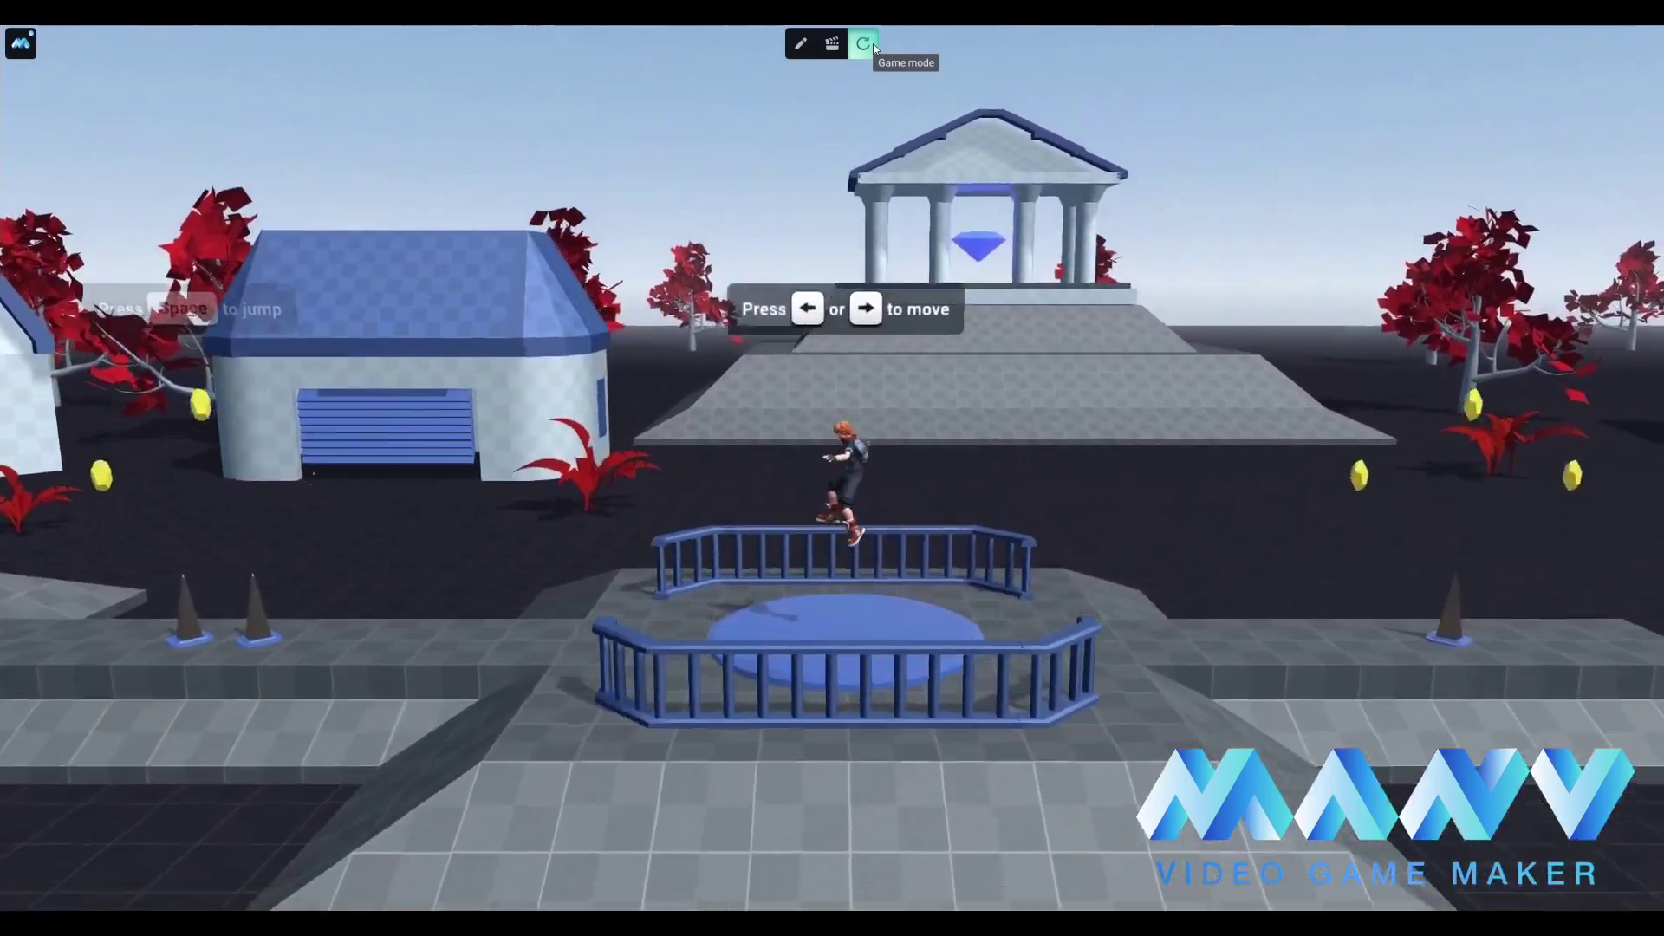
key("Left")
key("space")
key("Down")
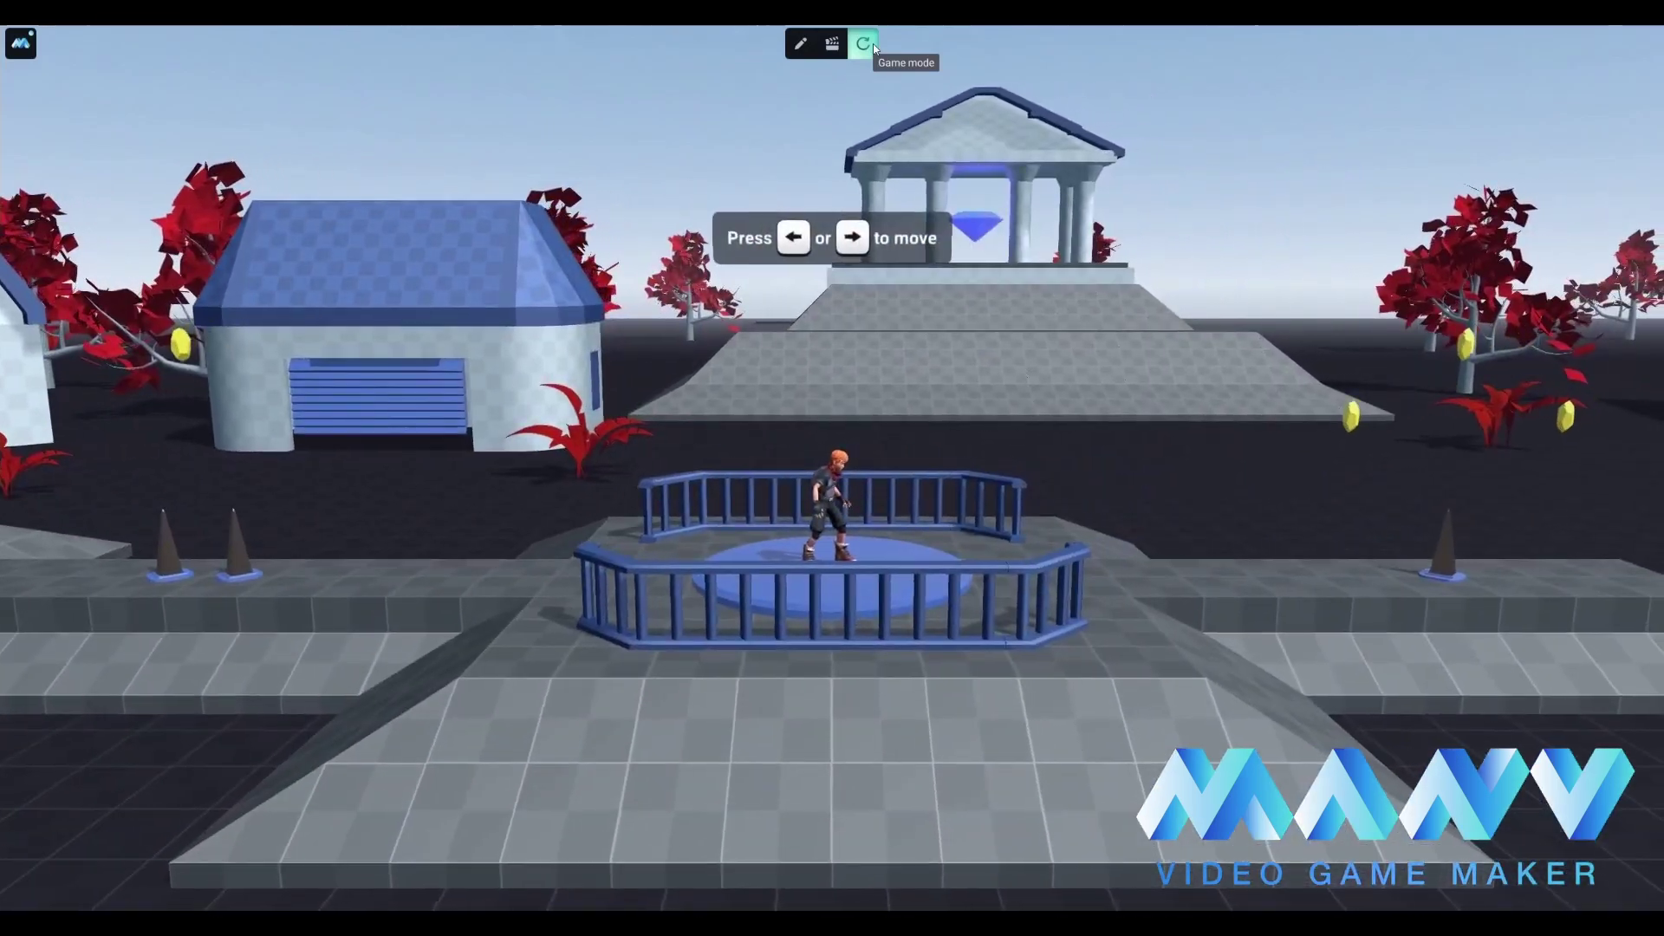
key("Right")
key("Up")
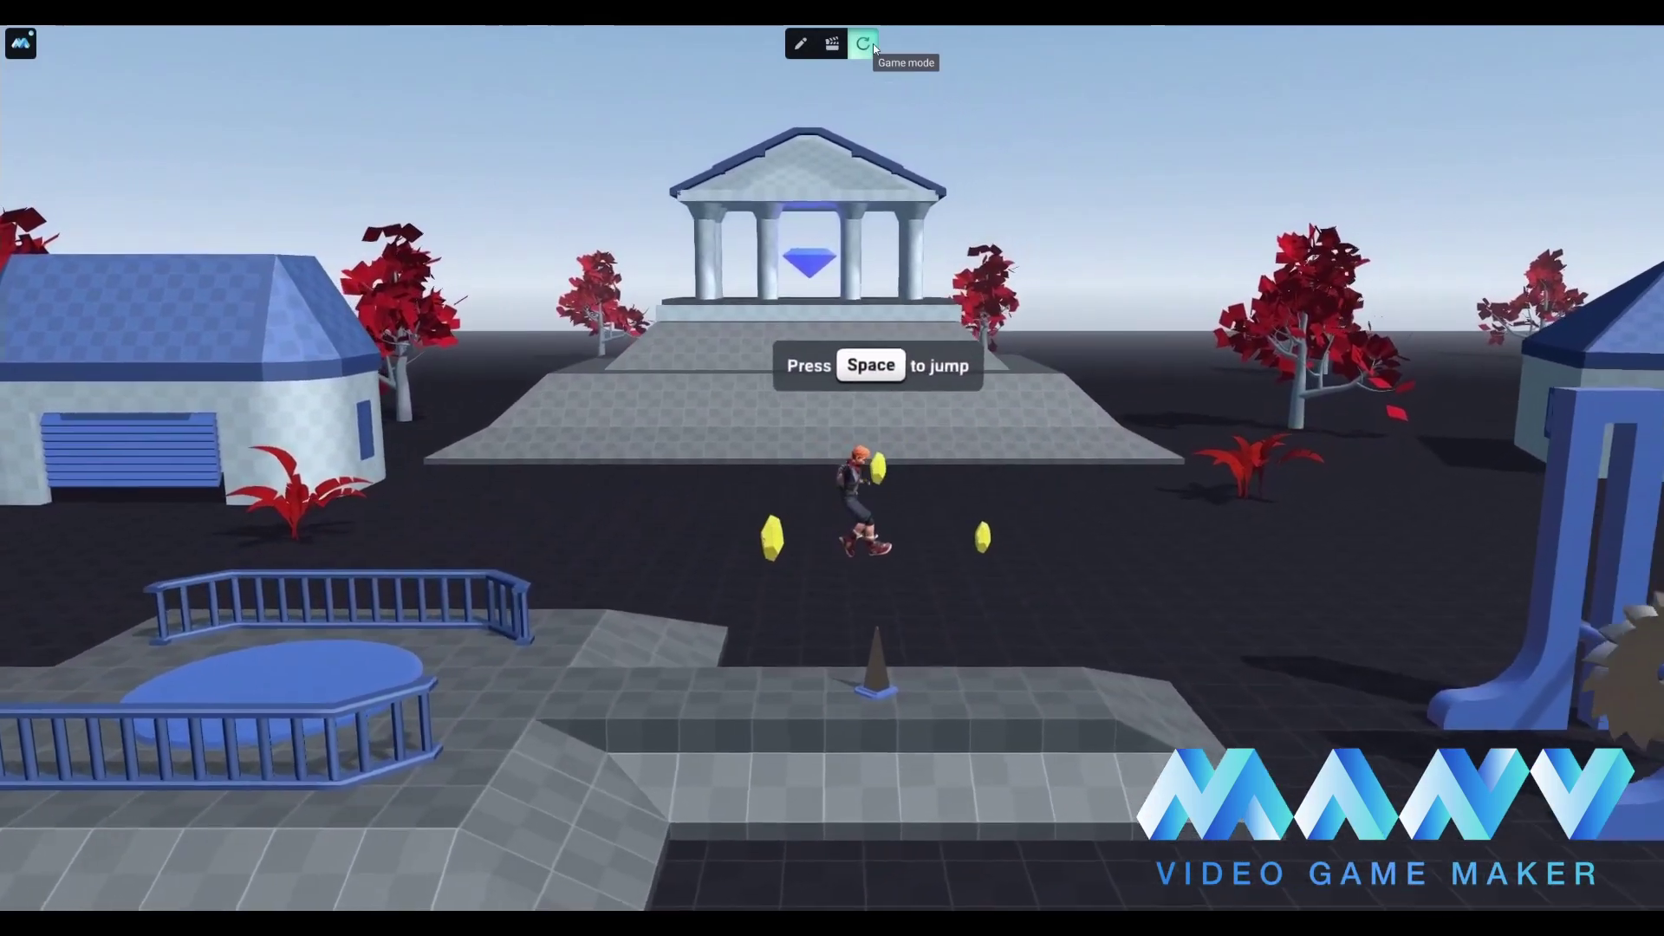
key("space")
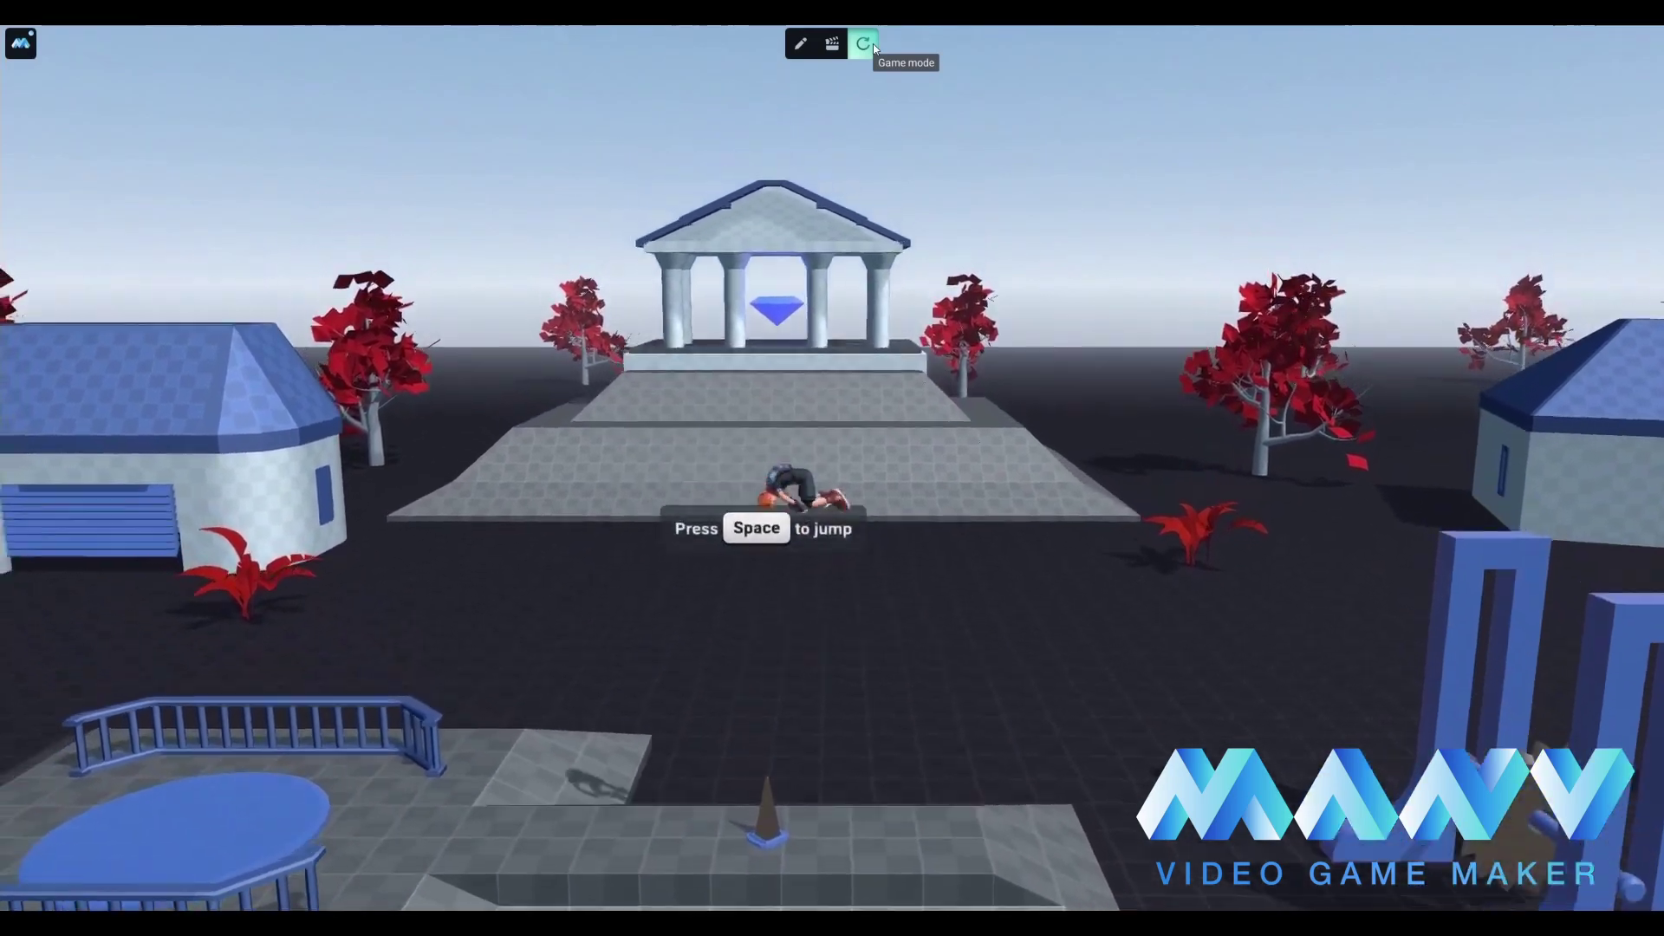
key("Left")
Restart the game, jump ManuBoy leftward over a cone, then reset to the starting platform.
left_click(874, 47)
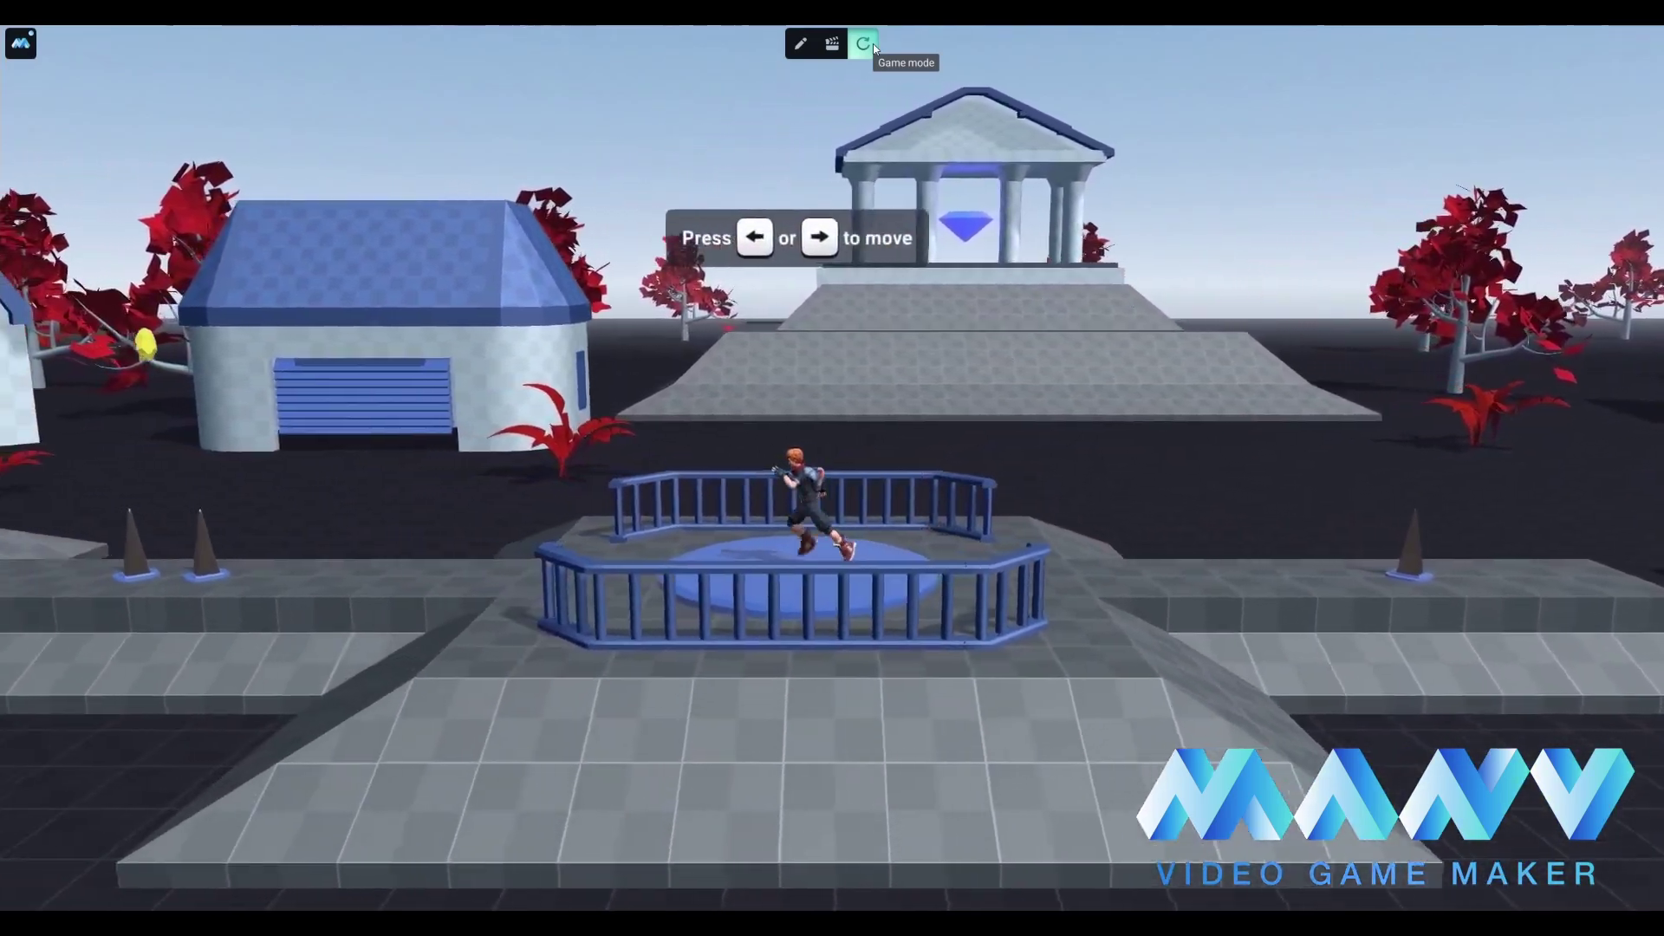
key("Right")
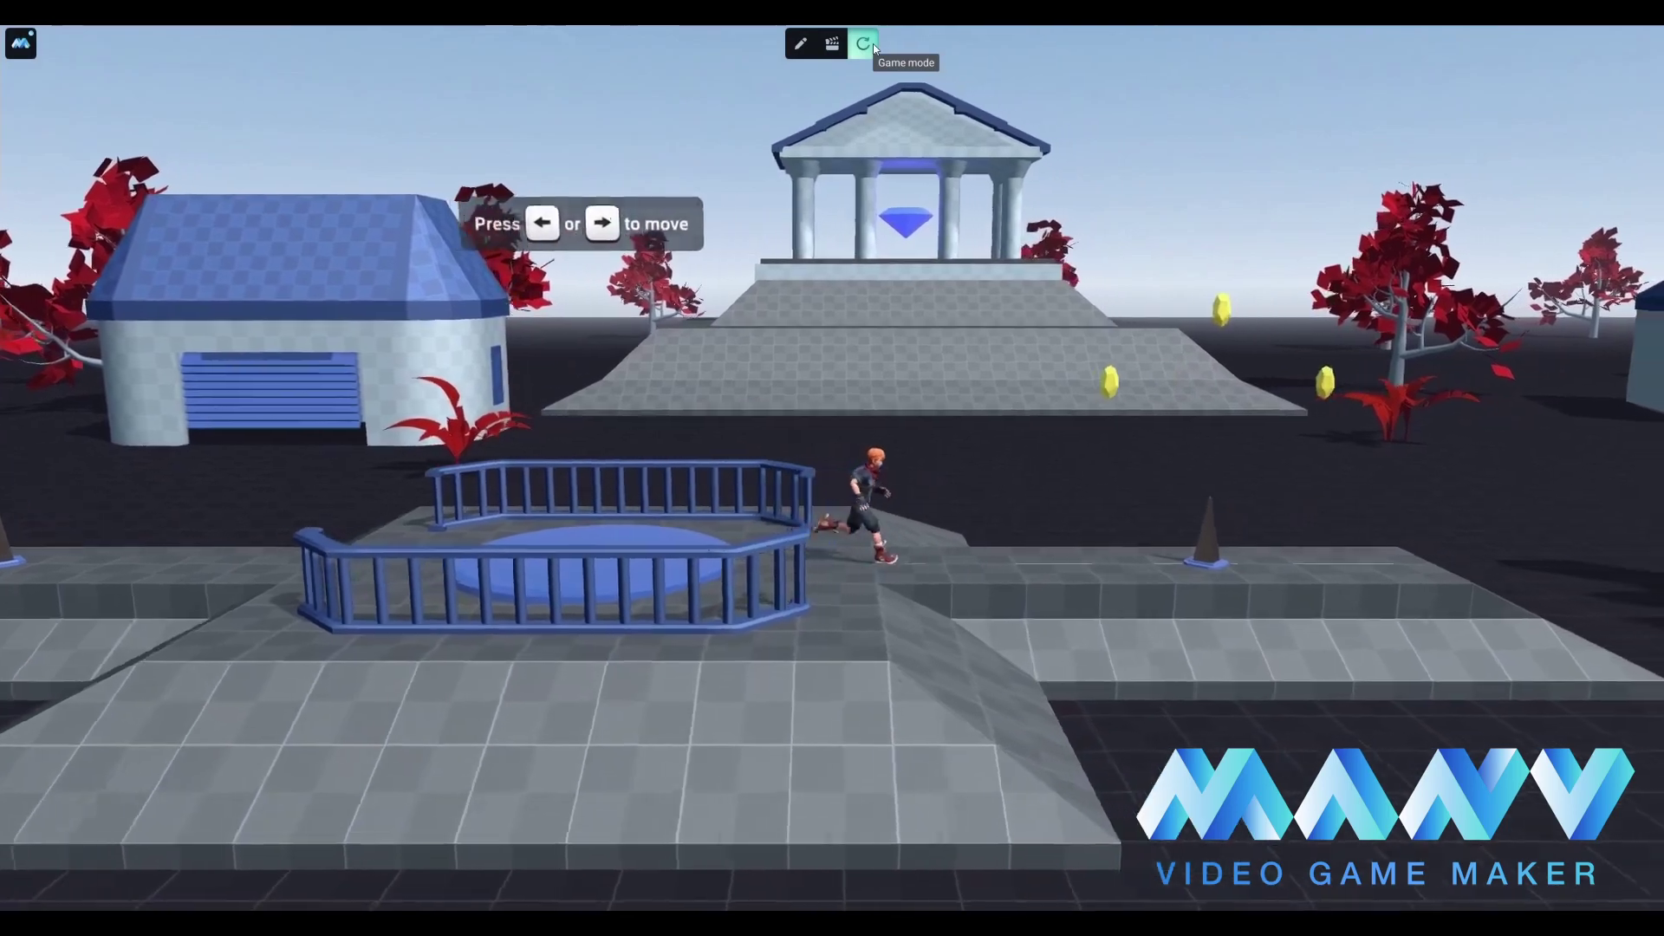
key("Left")
key("space")
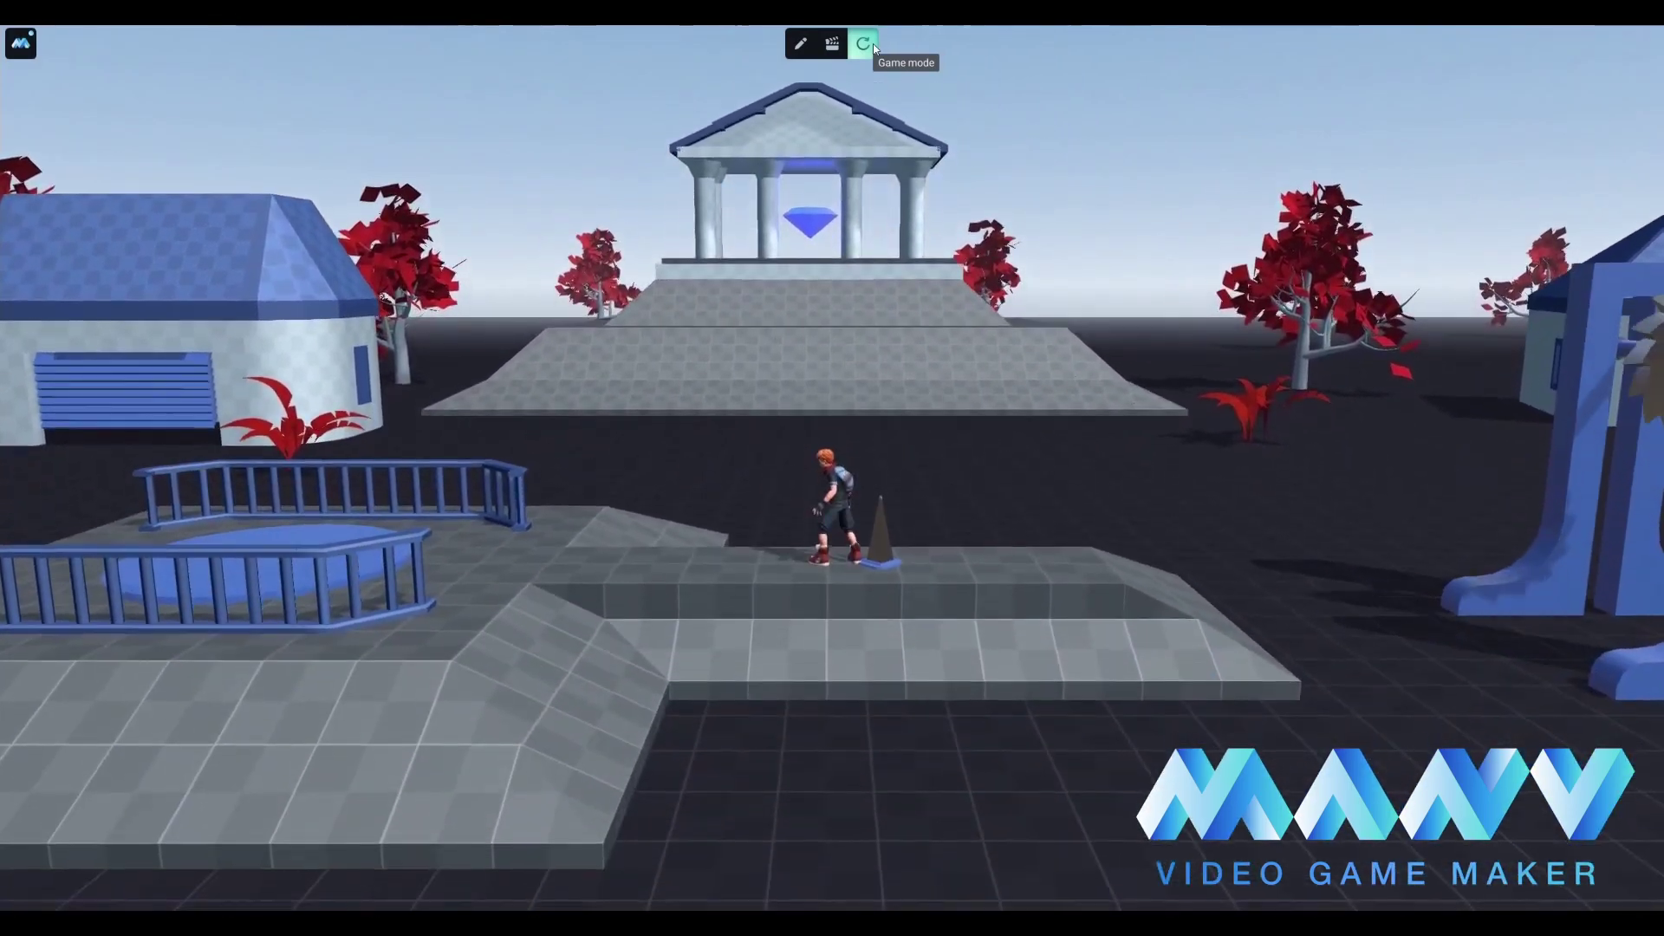
left_click(874, 48)
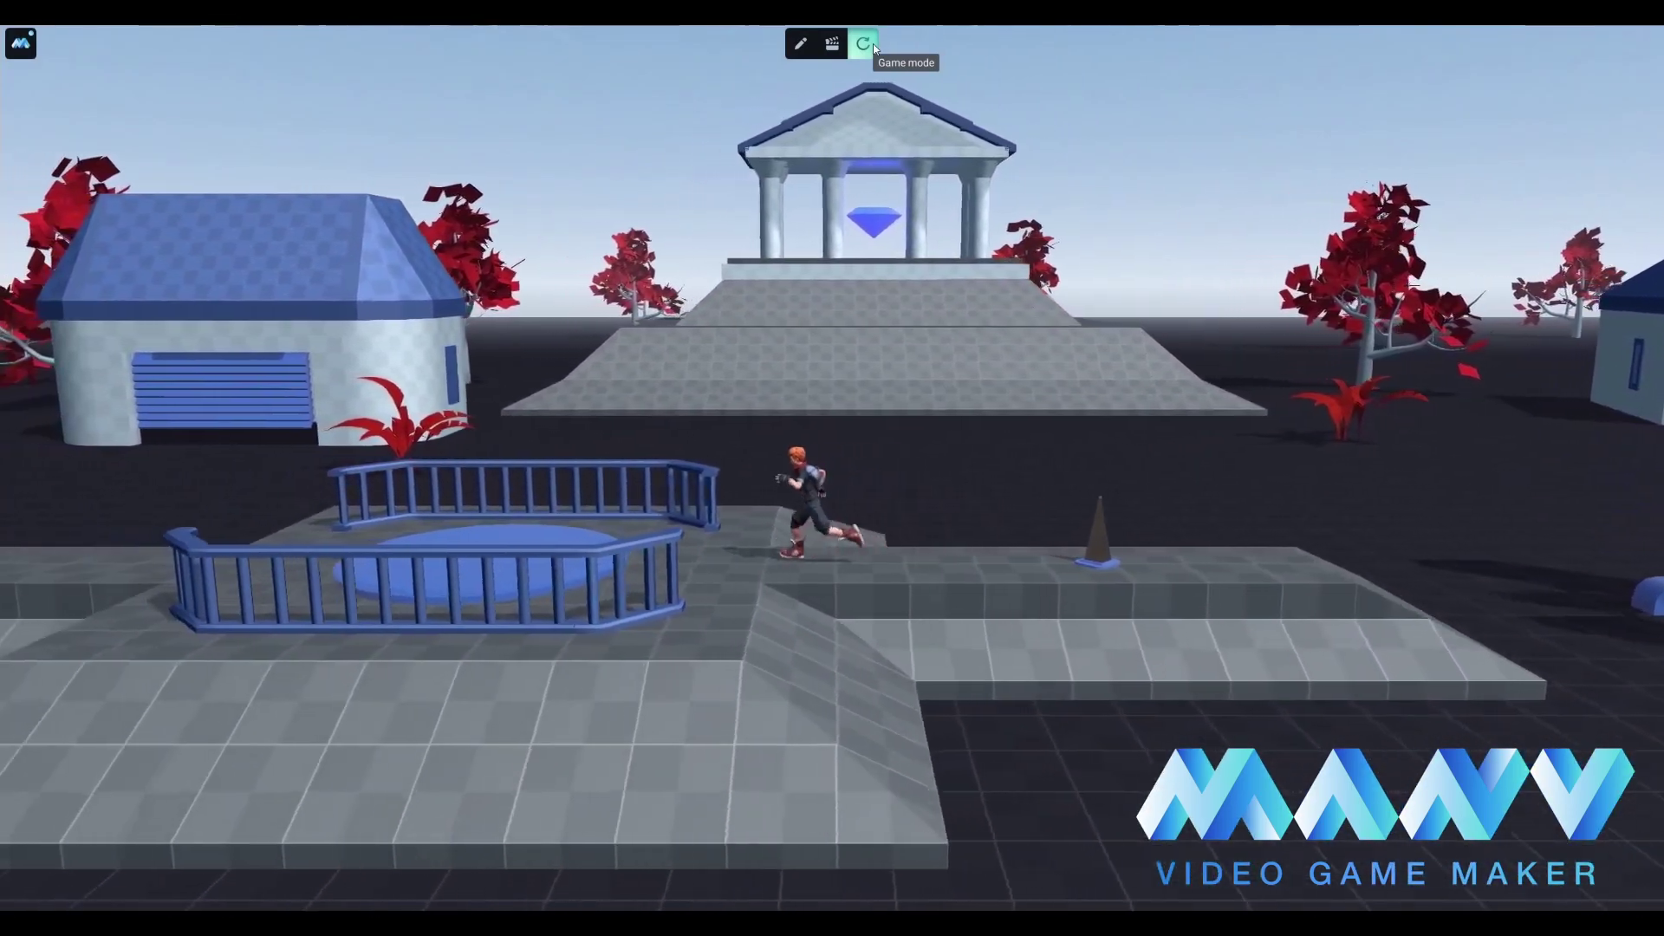